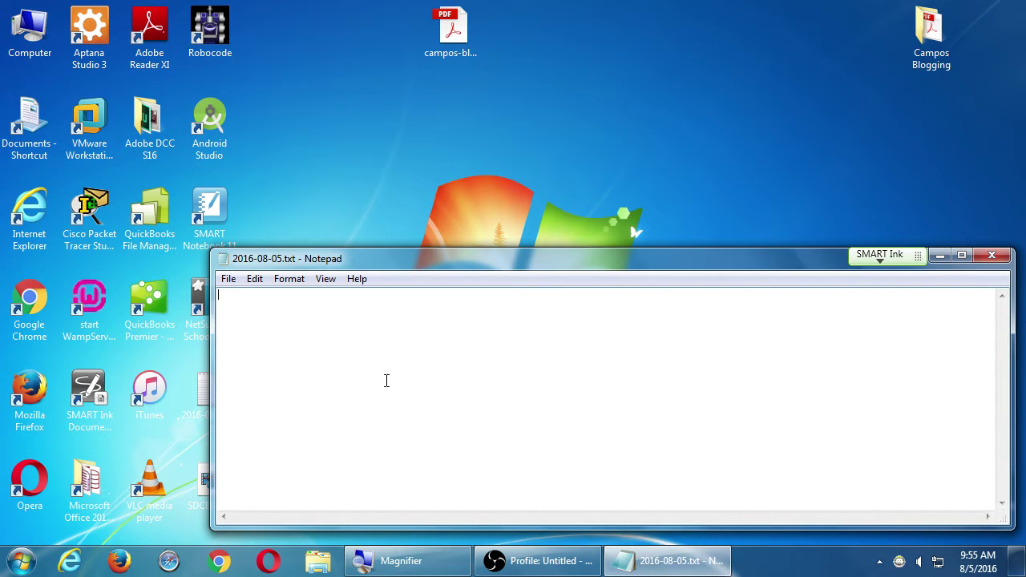
- Launch Google Chrome from the taskbar, showing the San Diego Continuing Education homepage
{"action": "left_click", "coordinate": [220, 561]}
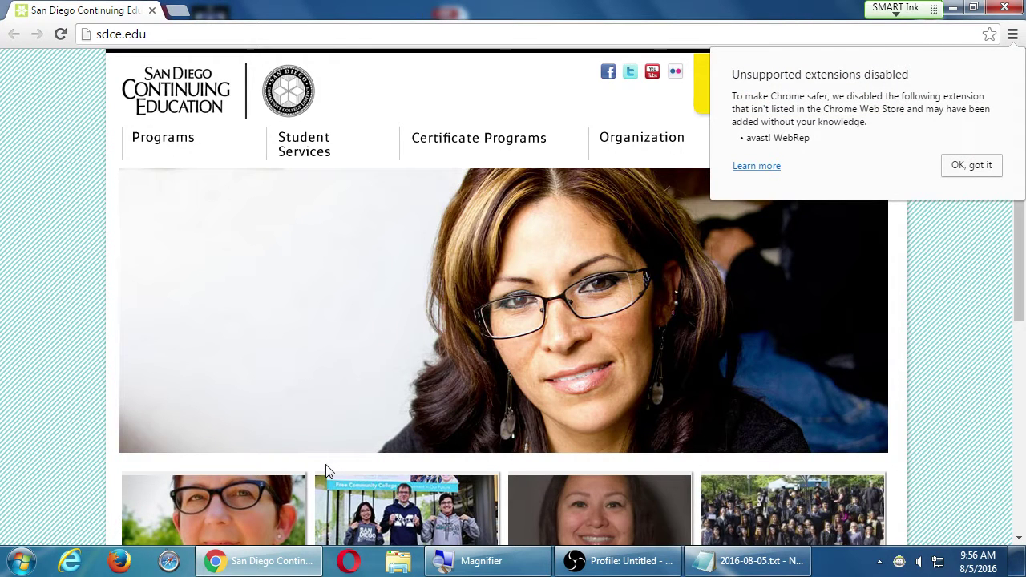
- Dismiss the extensions notice, load wordpress.org, and zoom the view out
{"action": "left_click", "coordinate": [965, 169]}
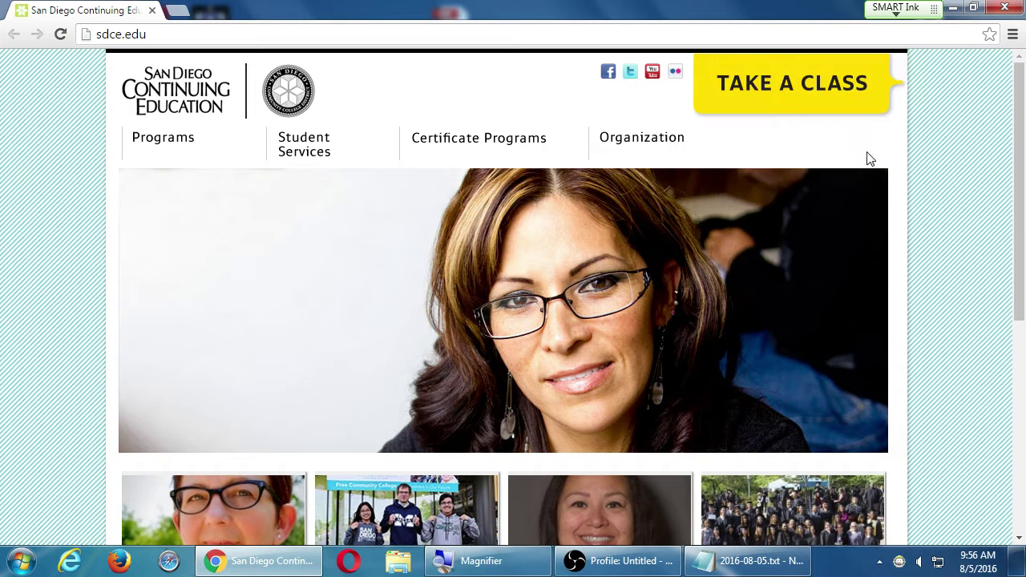
{"action": "left_click", "coordinate": [396, 32]}
{"action": "type", "text": "word"}
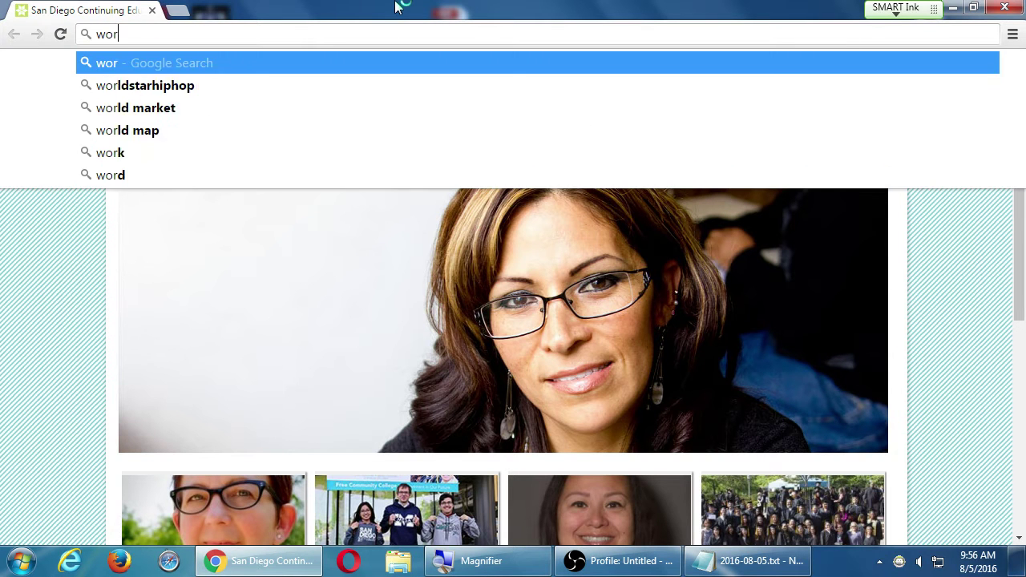
{"action": "type", "text": "press.org"}
{"action": "key", "text": "Return"}
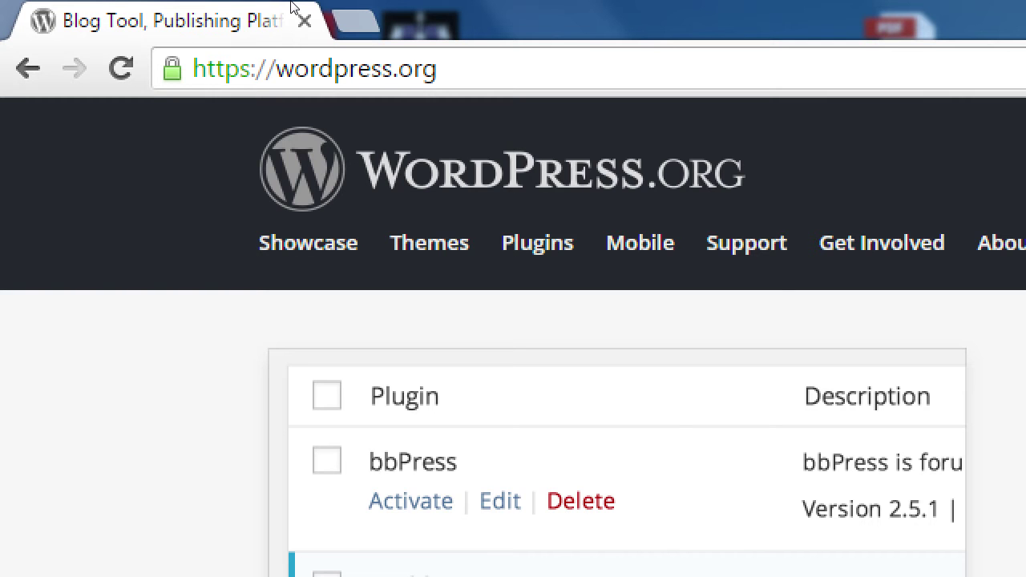
{"action": "key", "text": "super+minus"}
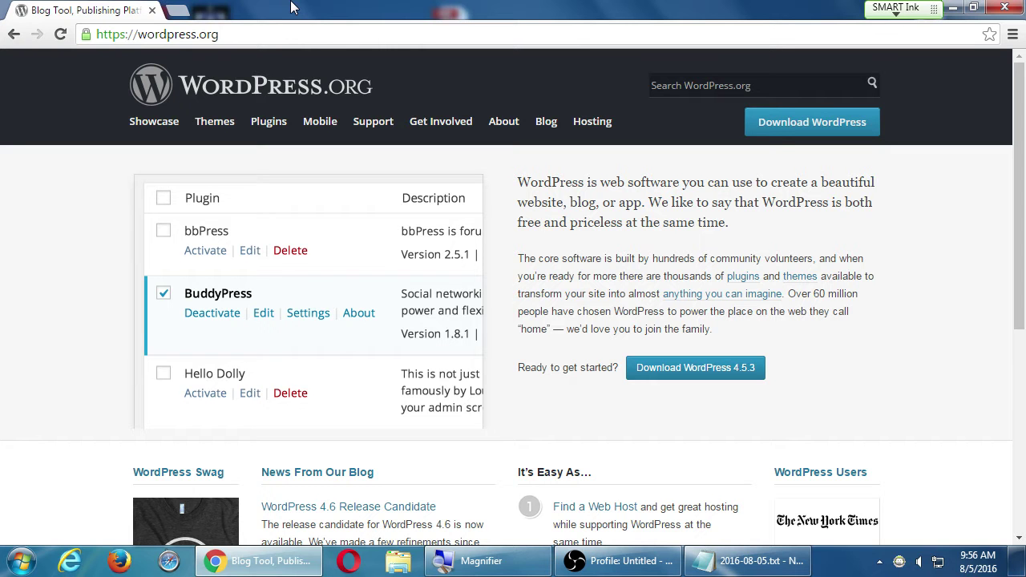
- In Notepad, type 'WordPress.org - The software to create a basic, or advanced website'
{"action": "left_click", "coordinate": [781, 568]}
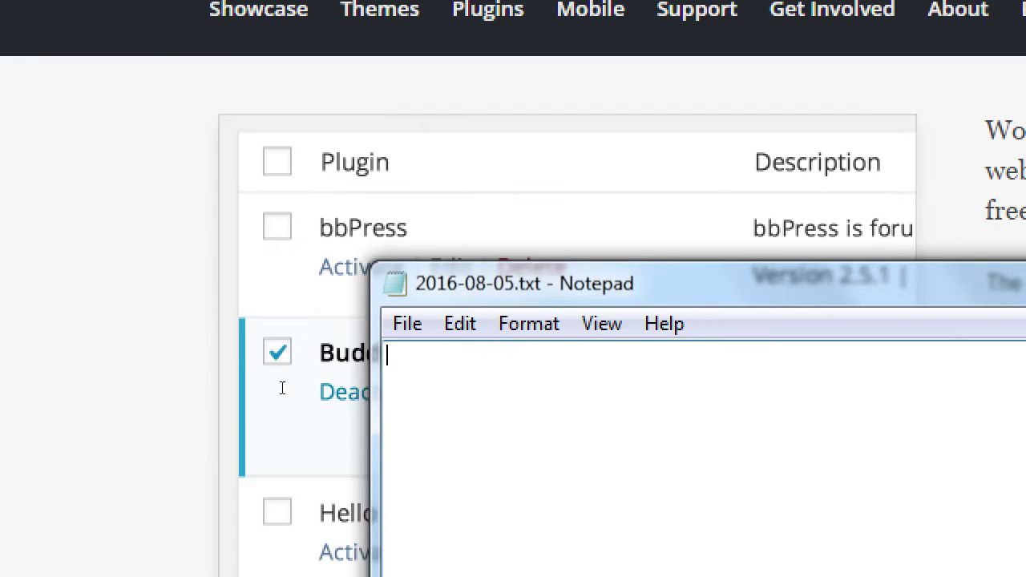
{"action": "type", "text": "WordPrs"}
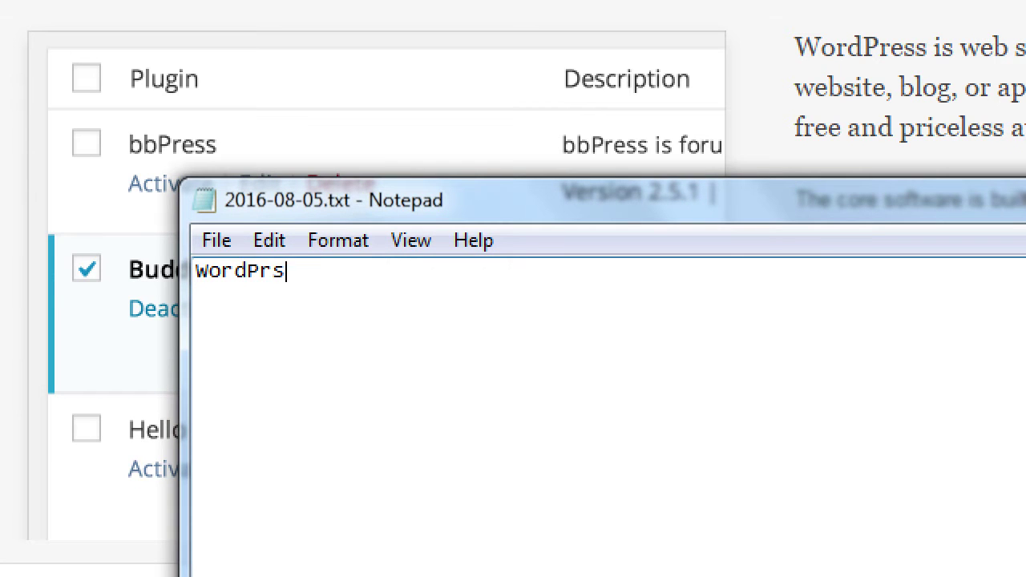
{"action": "key", "text": "BackSpace"}
{"action": "type", "text": "ess.org "}
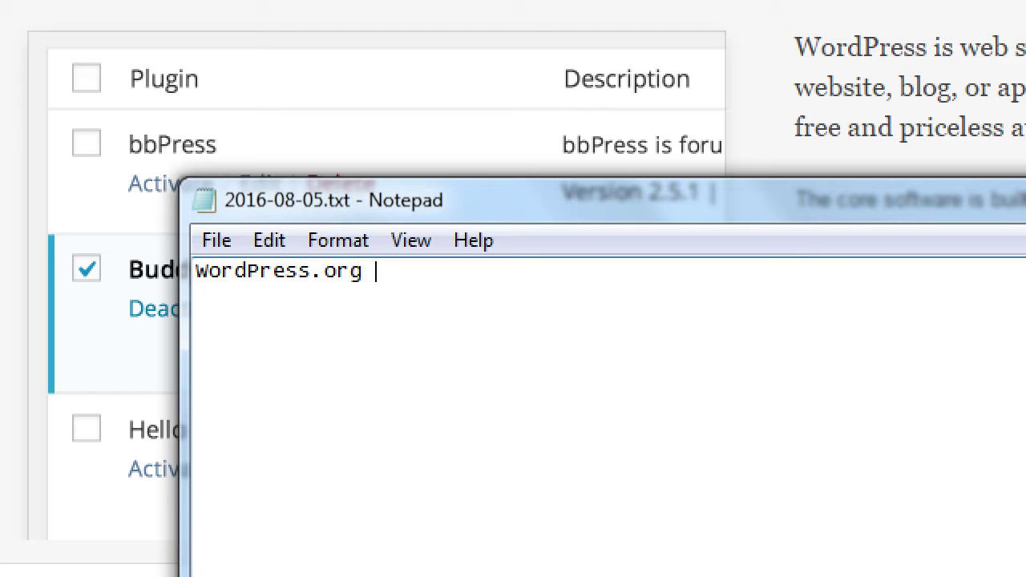
{"action": "type", "text": "- The software to "}
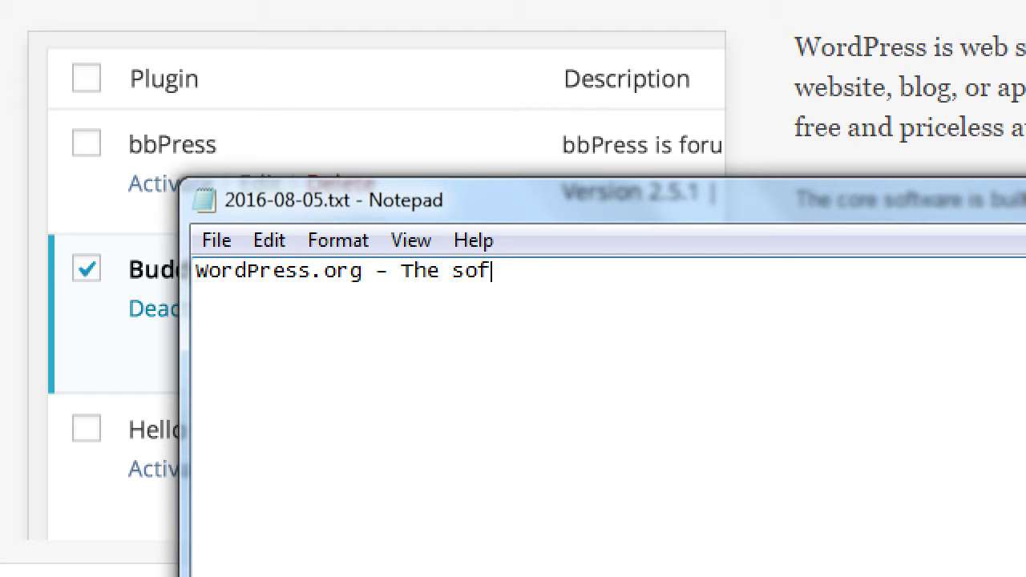
{"action": "type", "text": "care"}
{"action": "key", "text": "BackSpace"}
{"action": "key", "text": "BackSpace"}
{"action": "key", "text": "BackSpace"}
{"action": "type", "text": "reate"}
{"action": "key", "text": "BackSpace"}
{"action": "key", "text": "BackSpace"}
{"action": "key", "text": "BackSpace"}
{"action": "type", "text": "eate a basic, or "}
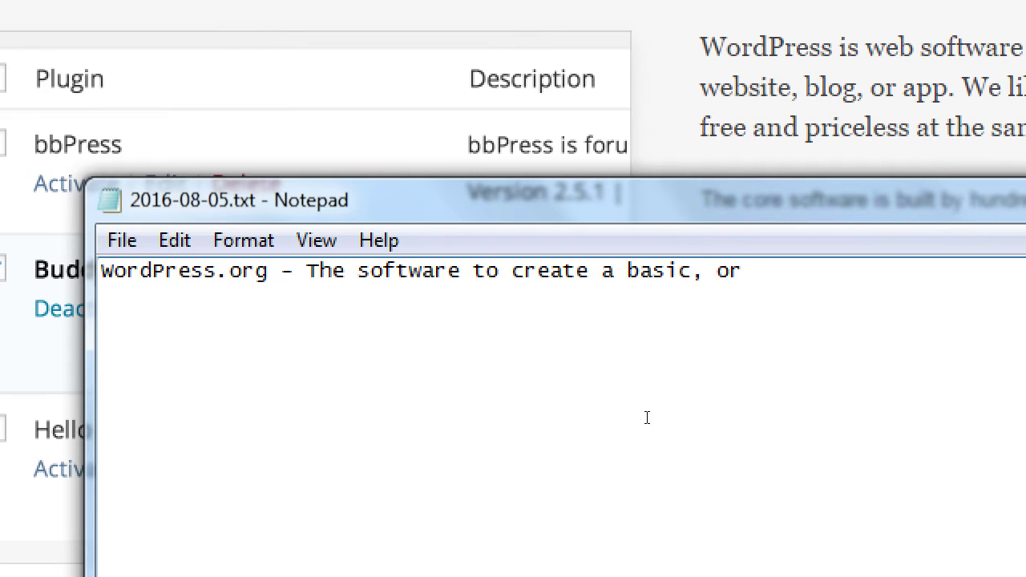
{"action": "type", "text": "advanced website"}
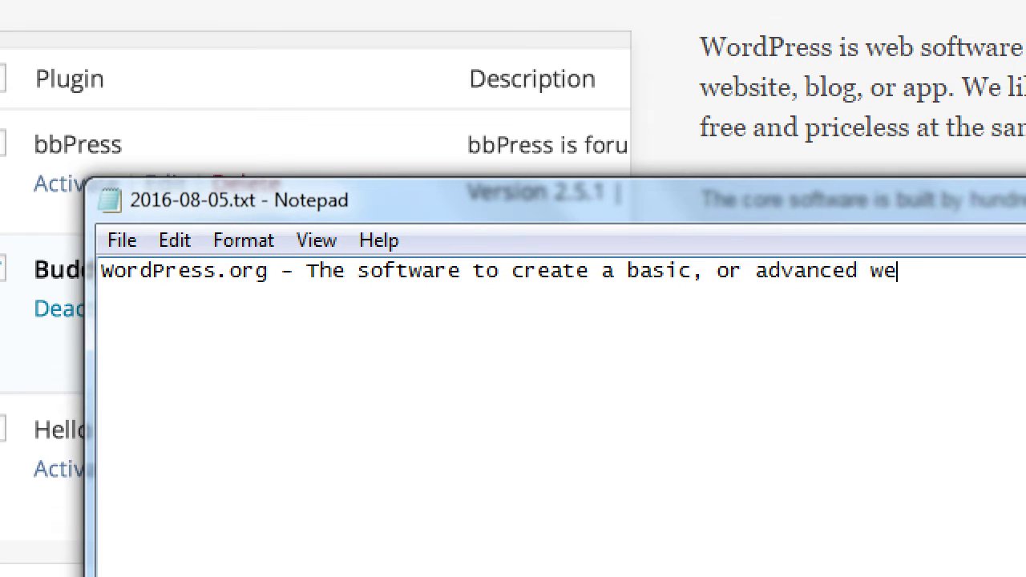
- Add an indented line: 'to write blogs, to engage in eCommerce.'
{"action": "key", "text": "Return"}
{"action": "key", "text": "Tab"}
{"action": "key", "text": "Tab"}
{"action": "type", "text": "to write bl"}
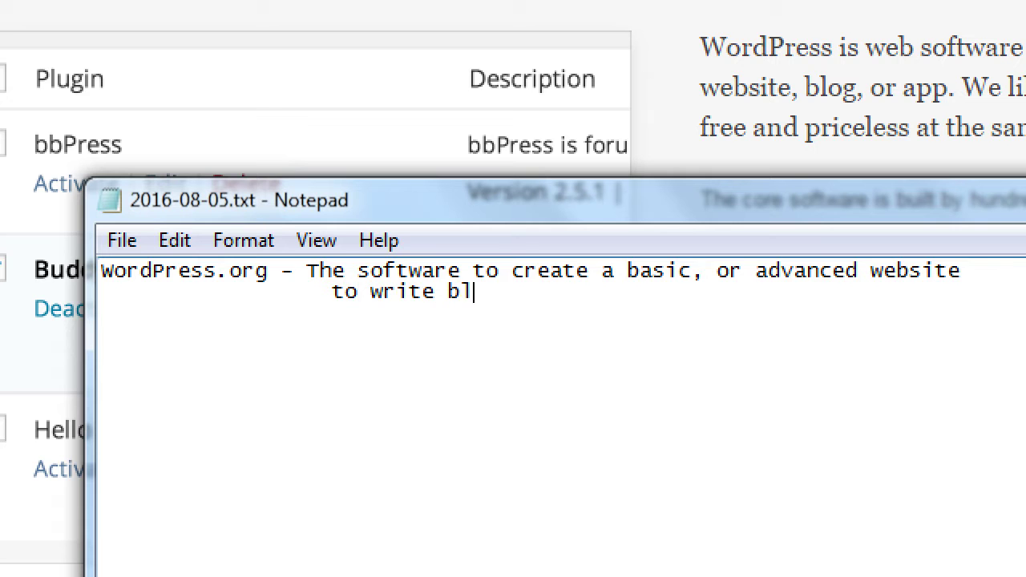
{"action": "type", "text": "ogs, to engage in eCommer"}
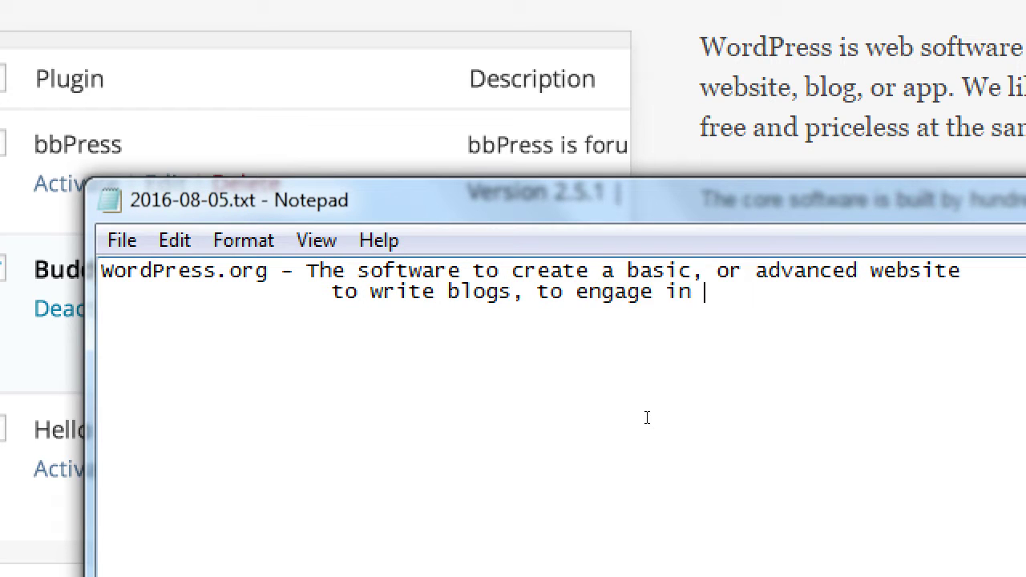
{"action": "type", "text": "ce."}
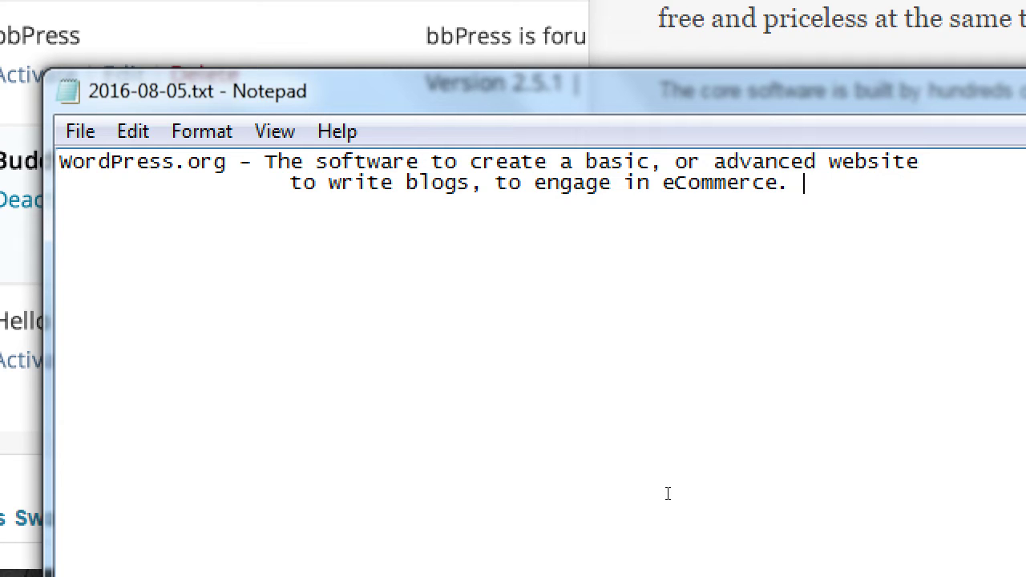
{"action": "key", "text": "super+minus"}
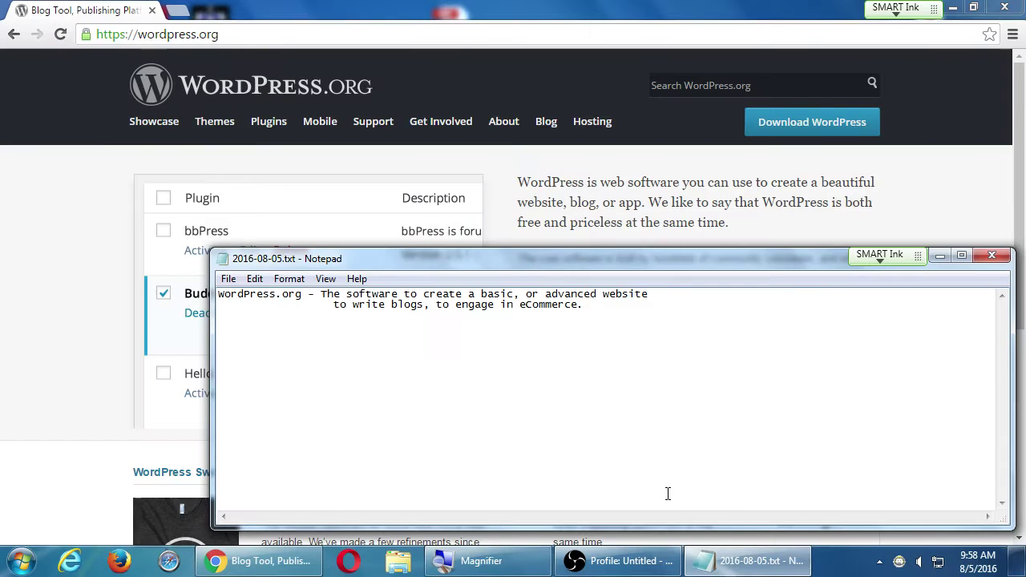
{"action": "left_click", "coordinate": [46, 169]}
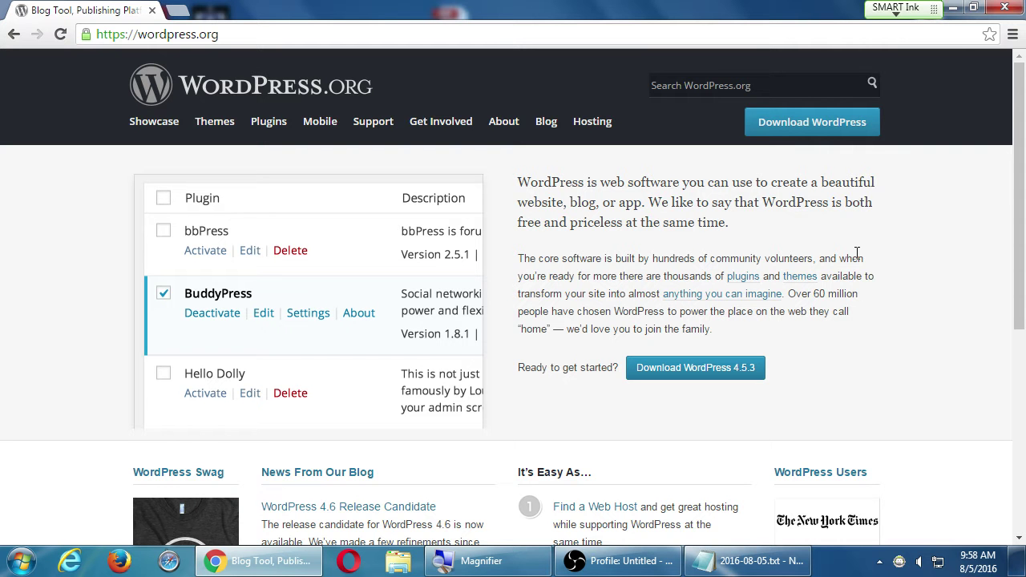
{"action": "key", "text": "alt+Tab"}
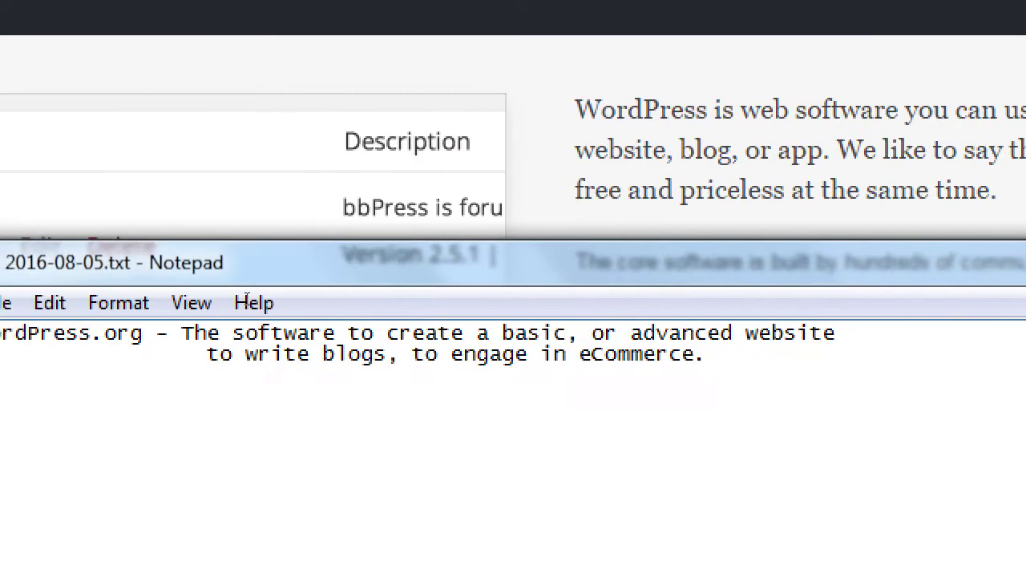
- Add an indented third line: 'The site has the software and the manual, and a help system'
{"action": "key", "text": "Return"}
{"action": "key", "text": "Tab"}
{"action": "key", "text": "Tab"}
{"action": "type", "text": "The s"}
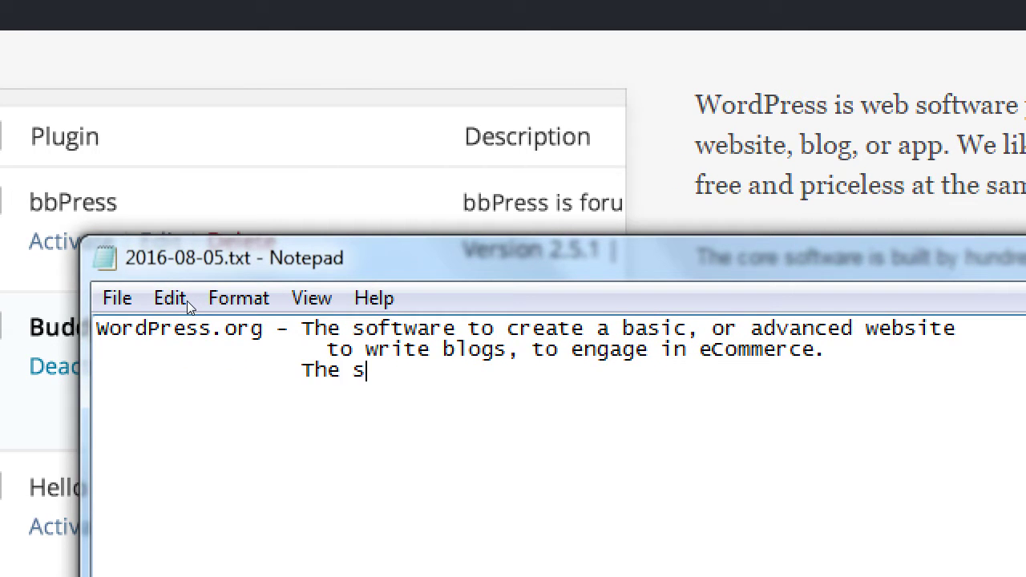
{"action": "type", "text": "ite has the soft"}
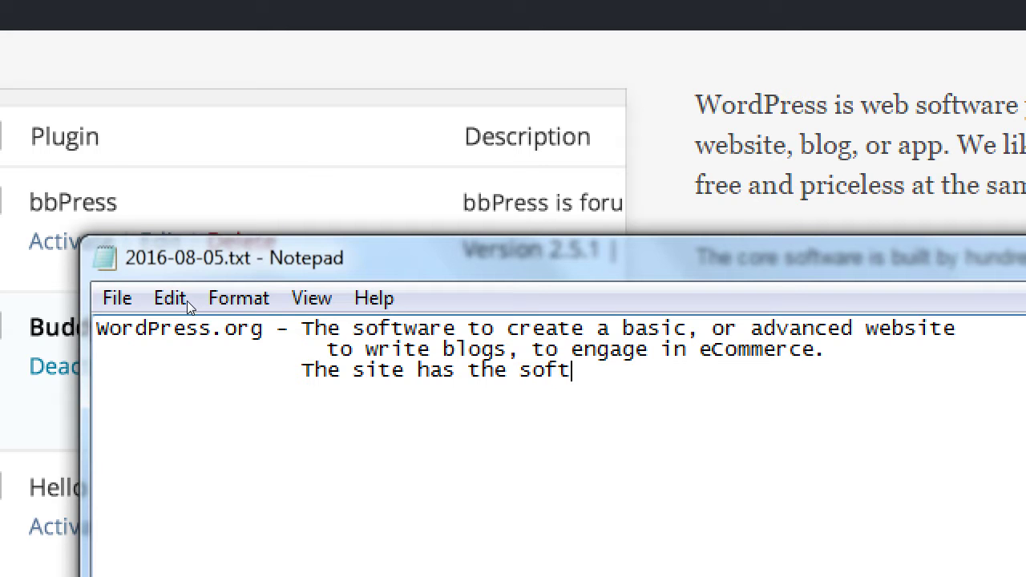
{"action": "type", "text": "ware and the m"}
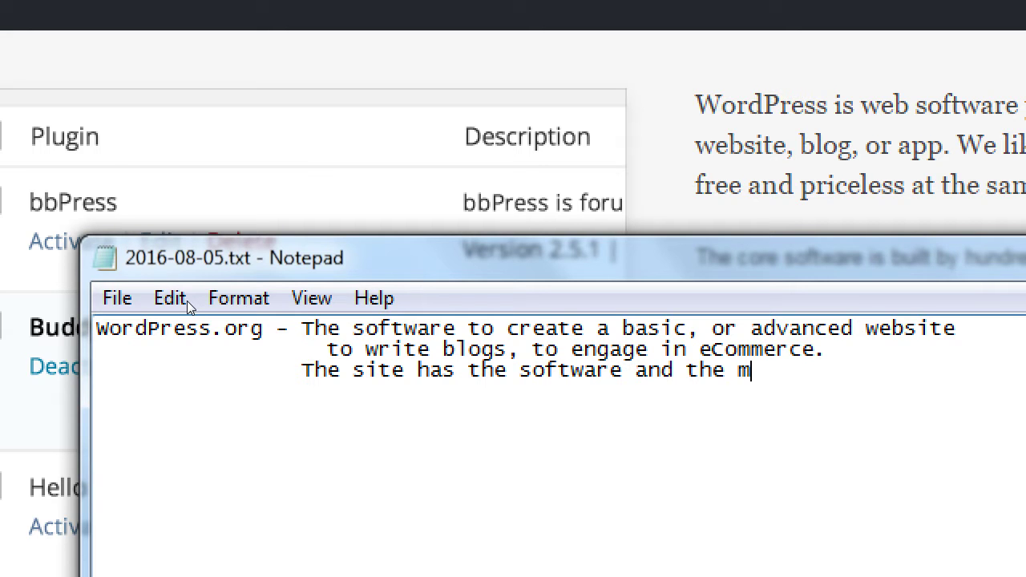
{"action": "type", "text": "anual, and a "}
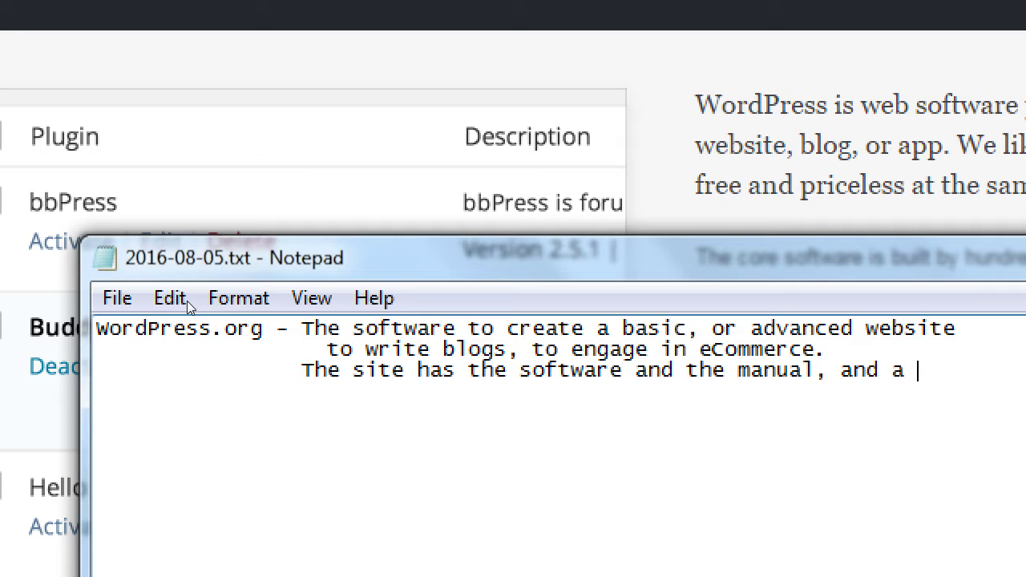
{"action": "type", "text": "help system"}
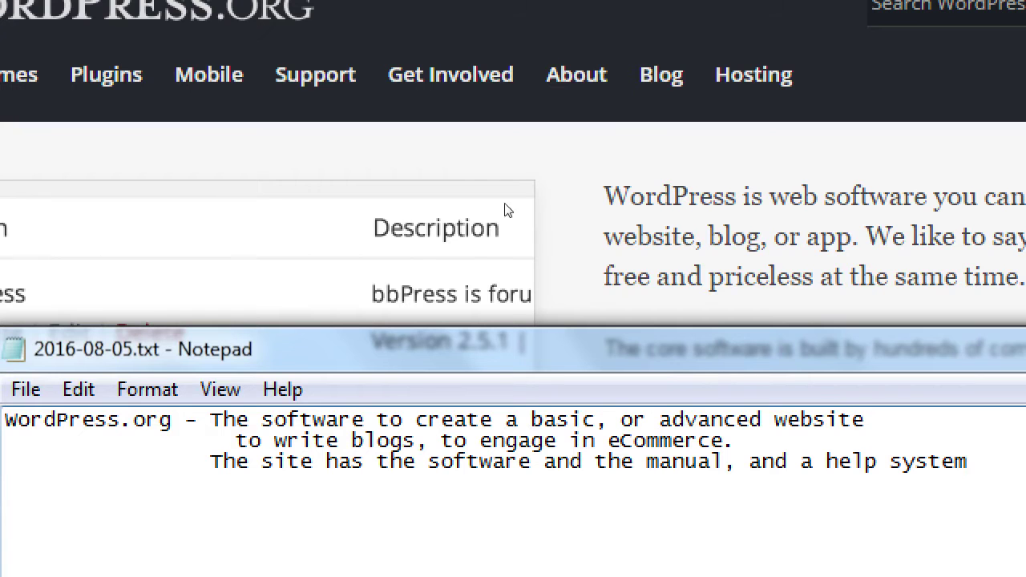
{"action": "mouse_move", "coordinate": [403, 92]}
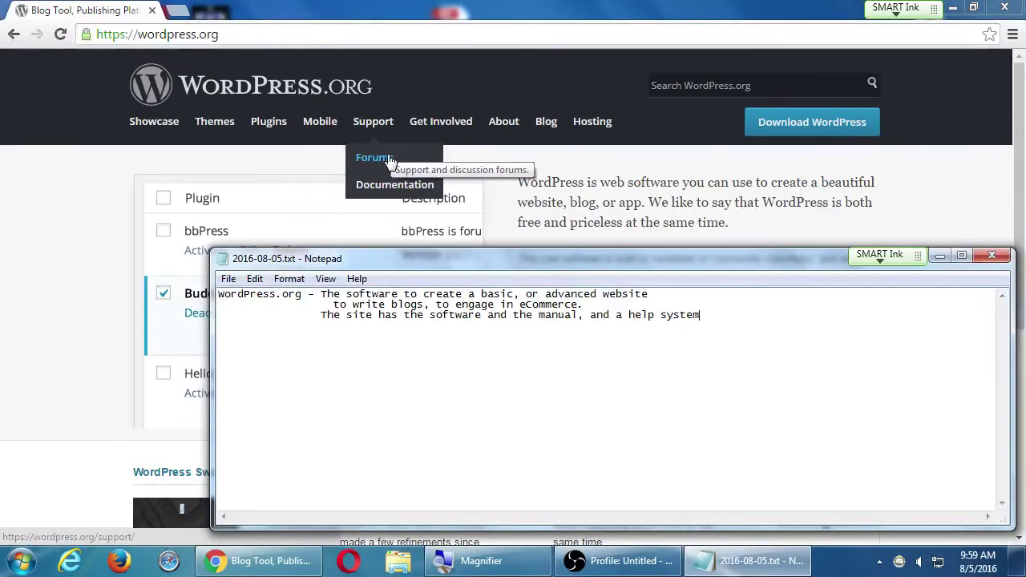
- Bring the WordPress.org homepage to the front and scroll to the footer and back up
{"action": "left_click", "coordinate": [517, 177]}
{"action": "scroll", "coordinate": [529, 176], "scroll_direction": "down", "scroll_amount": 4}
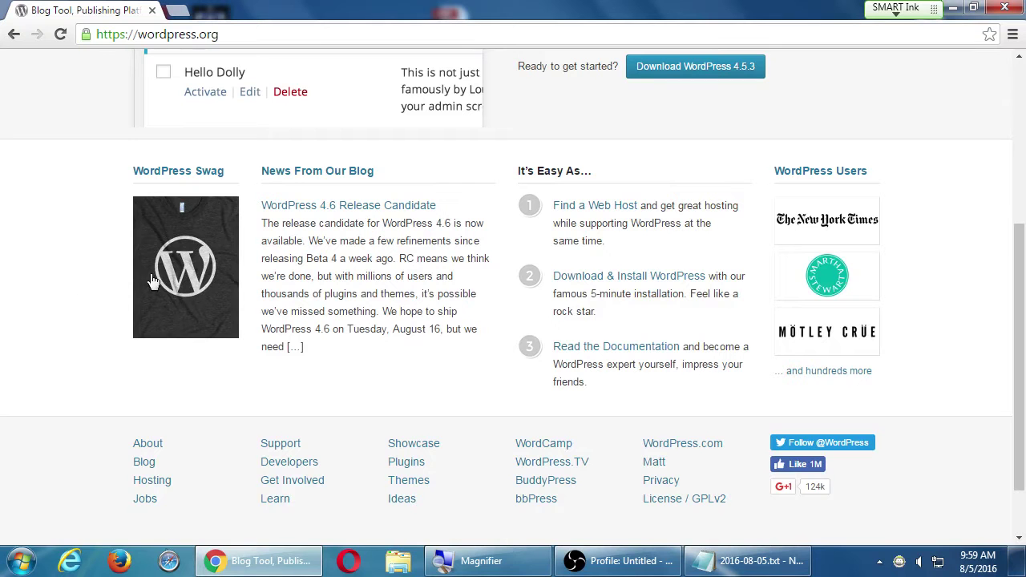
{"action": "scroll", "coordinate": [112, 359], "scroll_direction": "up", "scroll_amount": 1}
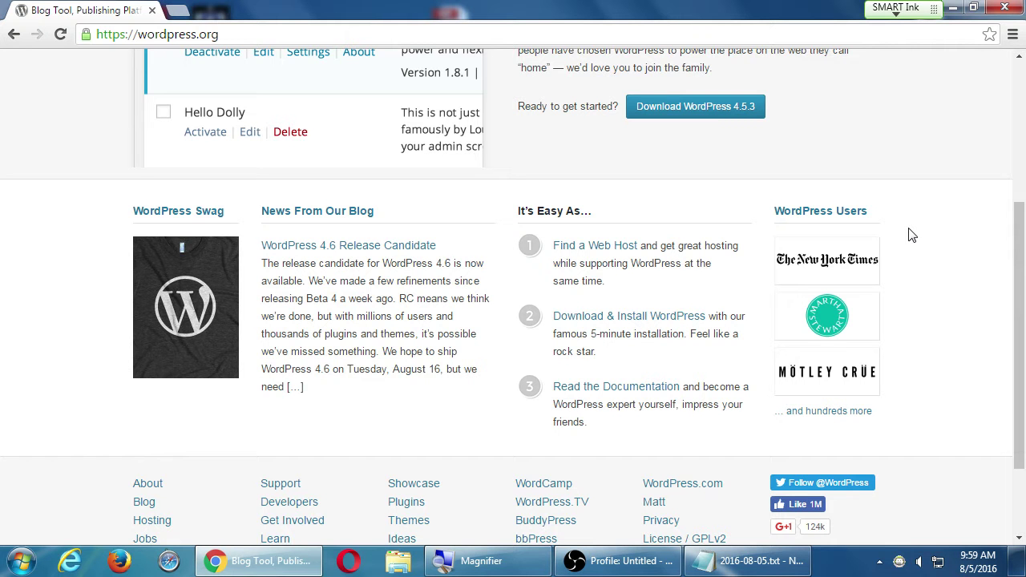
{"action": "scroll", "coordinate": [912, 234], "scroll_direction": "up", "scroll_amount": 3}
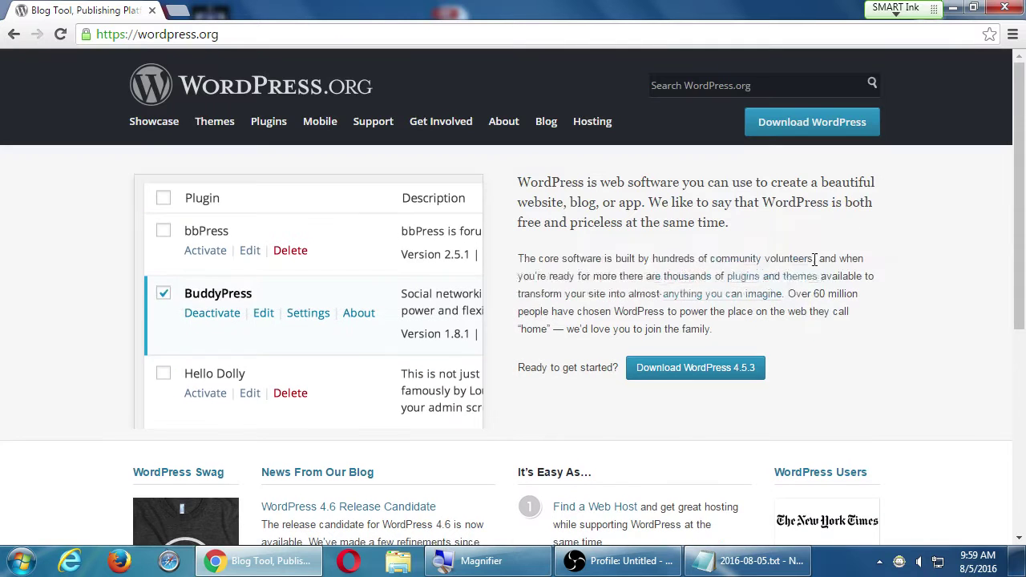
- Add the note line '25% global market share: They use WordPress'
{"action": "left_click", "coordinate": [745, 561]}
{"action": "key", "text": "Return"}
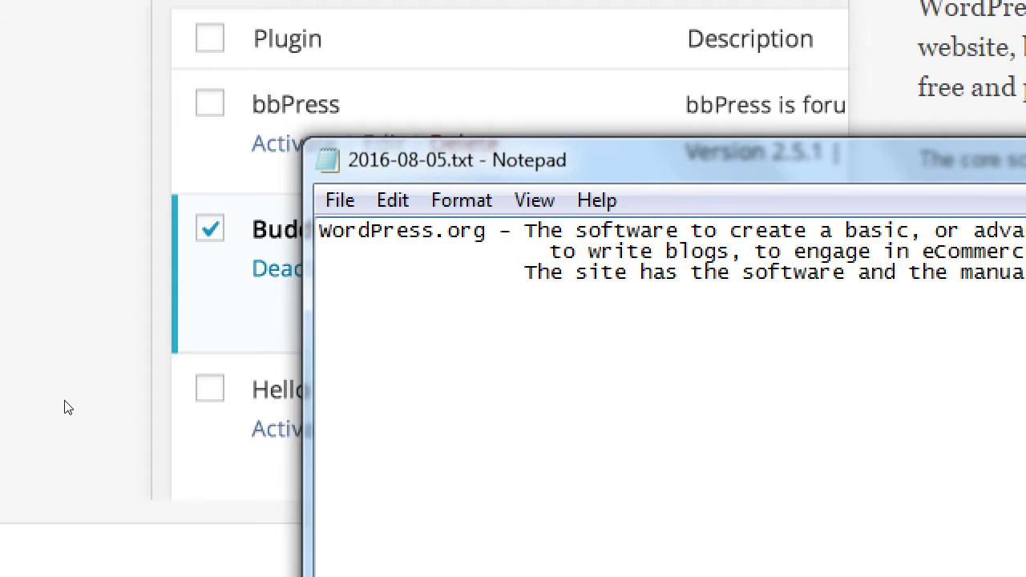
{"action": "type", "text": "25% m"}
{"action": "key", "text": "BackSpace"}
{"action": "type", "text": "global market sh"}
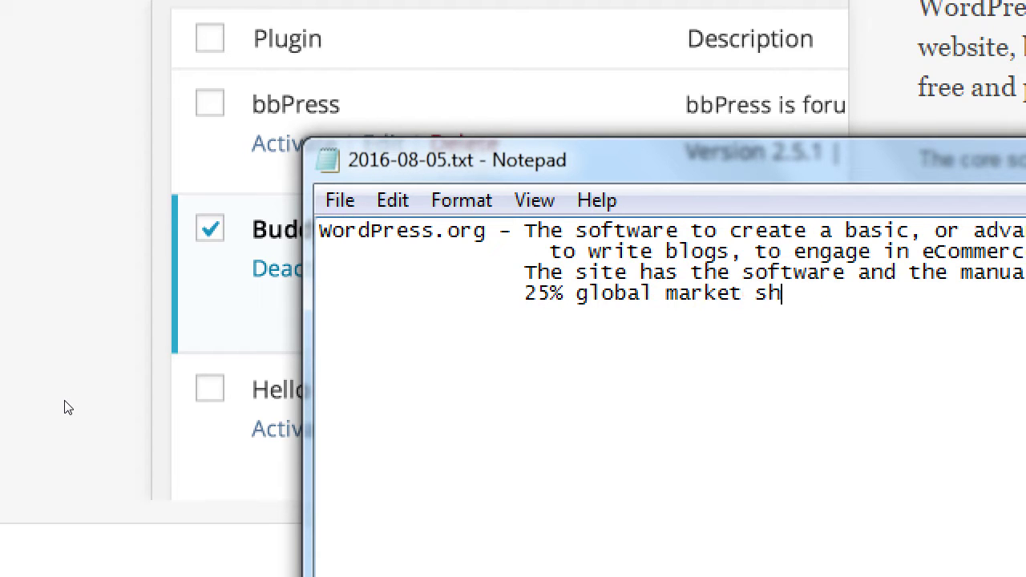
{"action": "type", "text": "are: They use"}
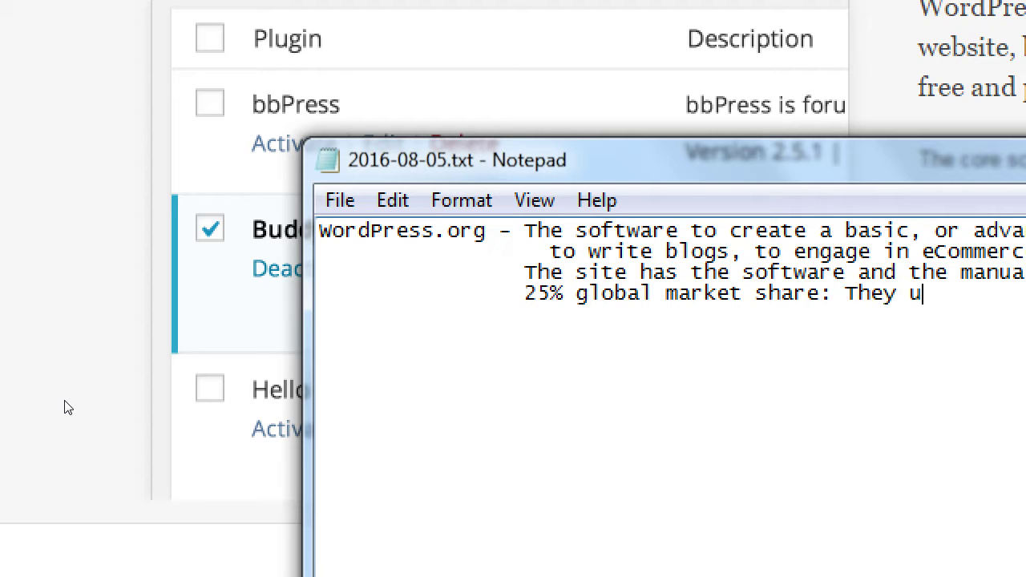
{"action": "type", "text": " word"}
{"action": "key", "text": "BackSpace"}
{"action": "key", "text": "BackSpace"}
{"action": "key", "text": "BackSpace"}
{"action": "key", "text": "BackSpace"}
{"action": "type", "text": "WordPress"}
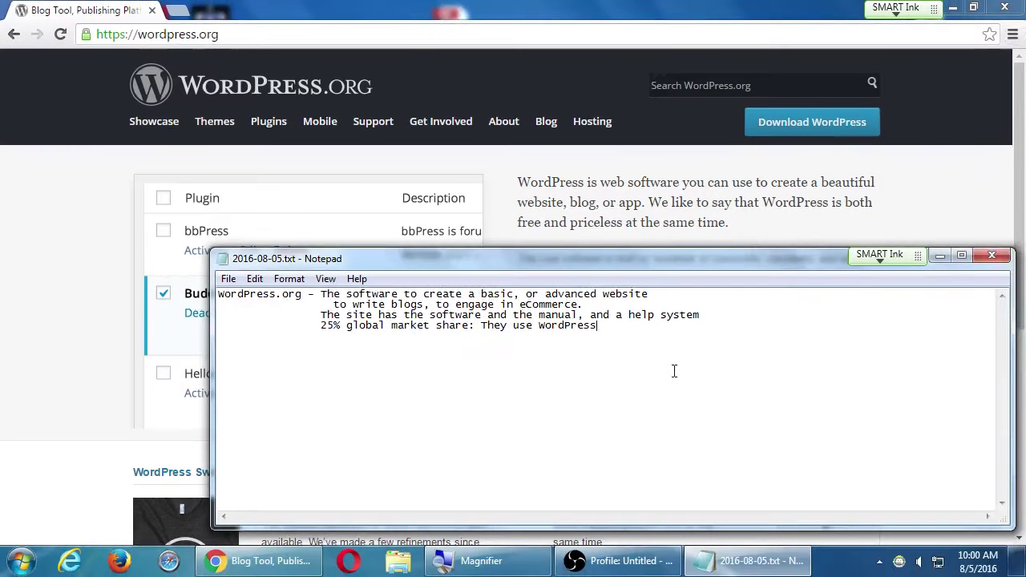
- Nudge the Notepad window up-left, add a blank line, and return to the WordPress.org page
{"action": "left_click_drag", "start_coordinate": [798, 261], "coordinate": [785, 249]}
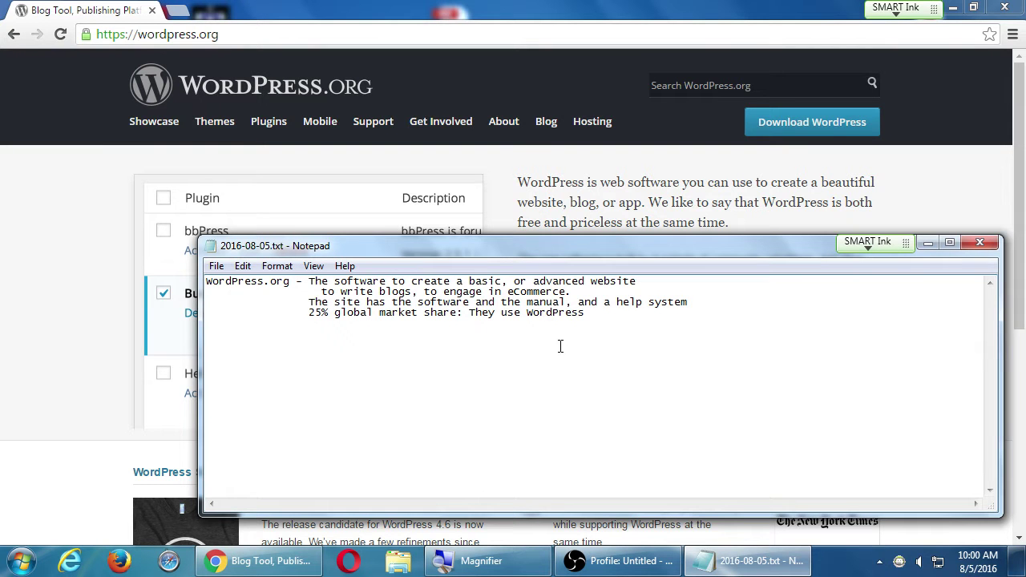
{"action": "key", "text": "Return"}
{"action": "left_click", "coordinate": [411, 6]}
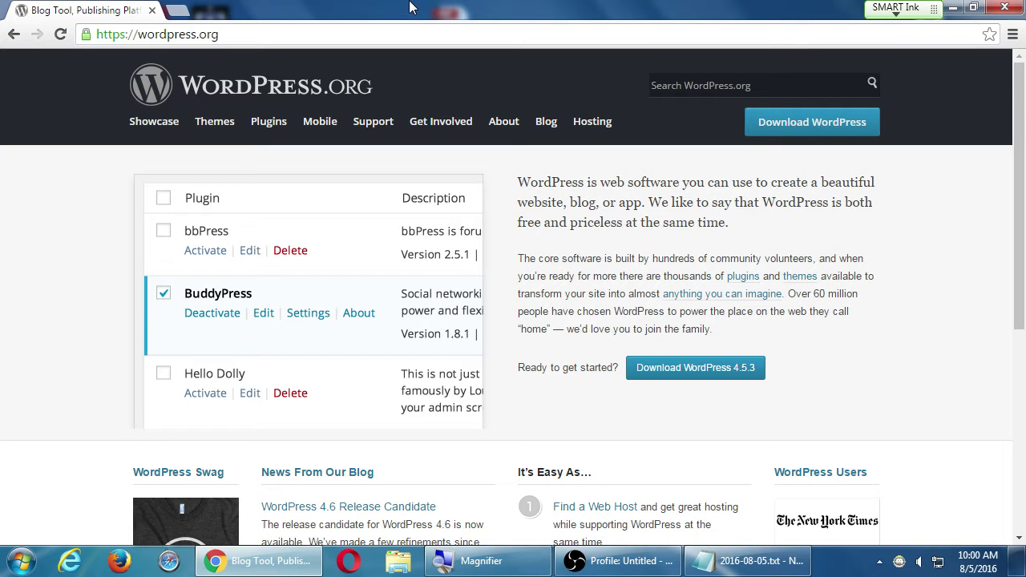
- Load wordpress.com in a new tab and switch between the WordPress.org and WordPress.com tabs
{"action": "key", "text": "ctrl+t"}
{"action": "type", "text": "wordpress"}
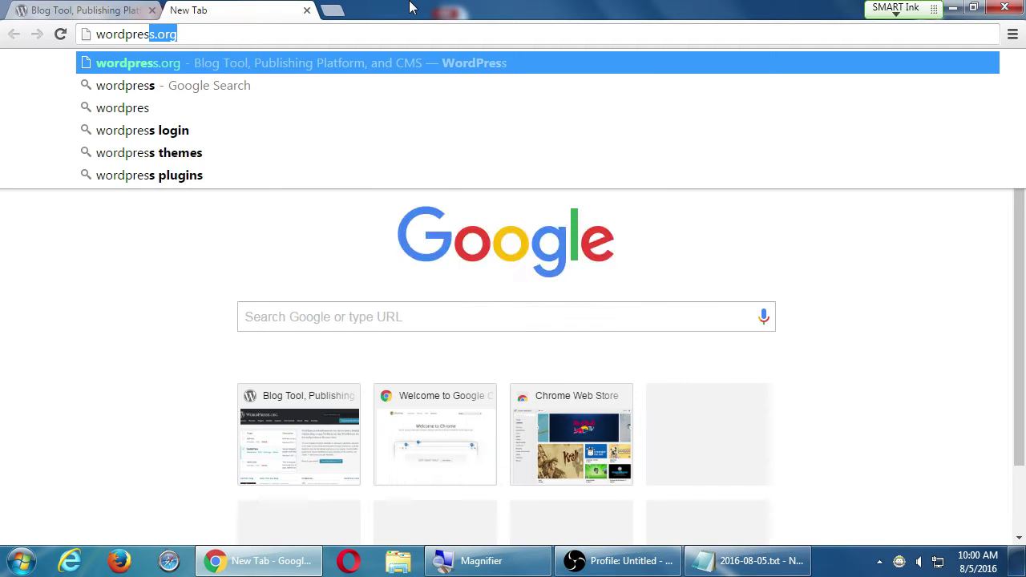
{"action": "type", "text": ".com"}
{"action": "key", "text": "Return"}
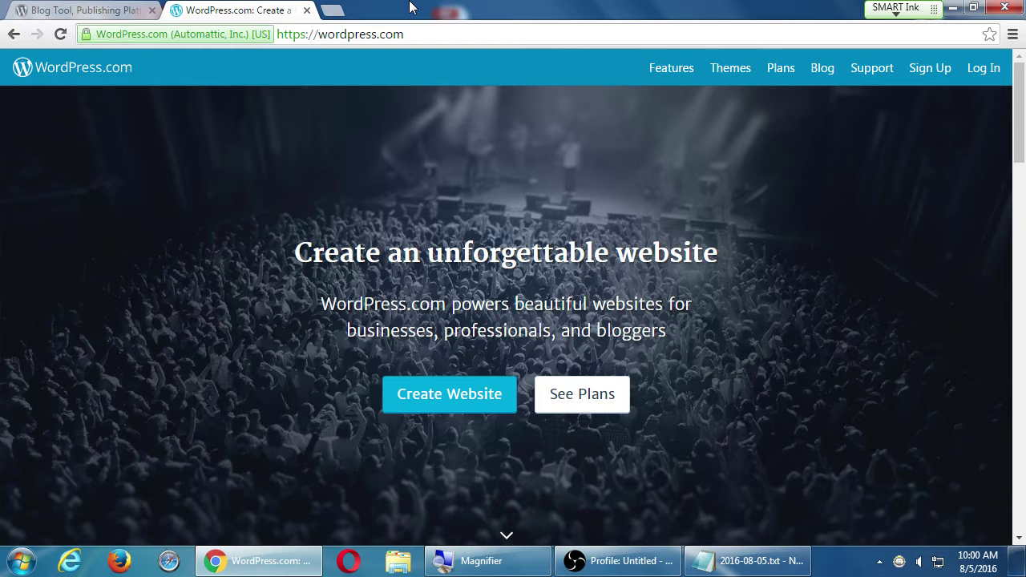
{"action": "key", "text": "ctrl+shift+Tab"}
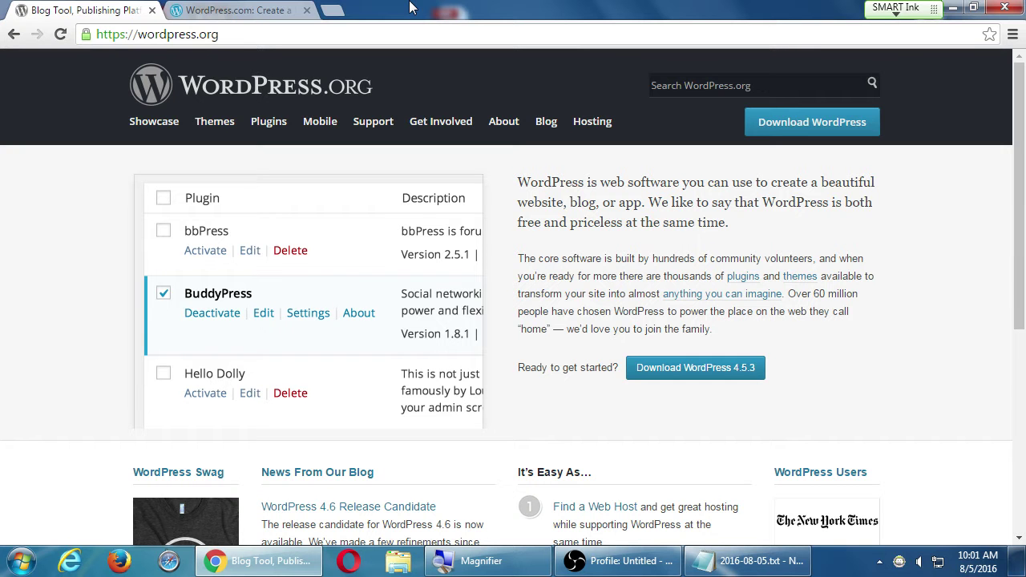
{"action": "key", "text": "ctrl+Tab"}
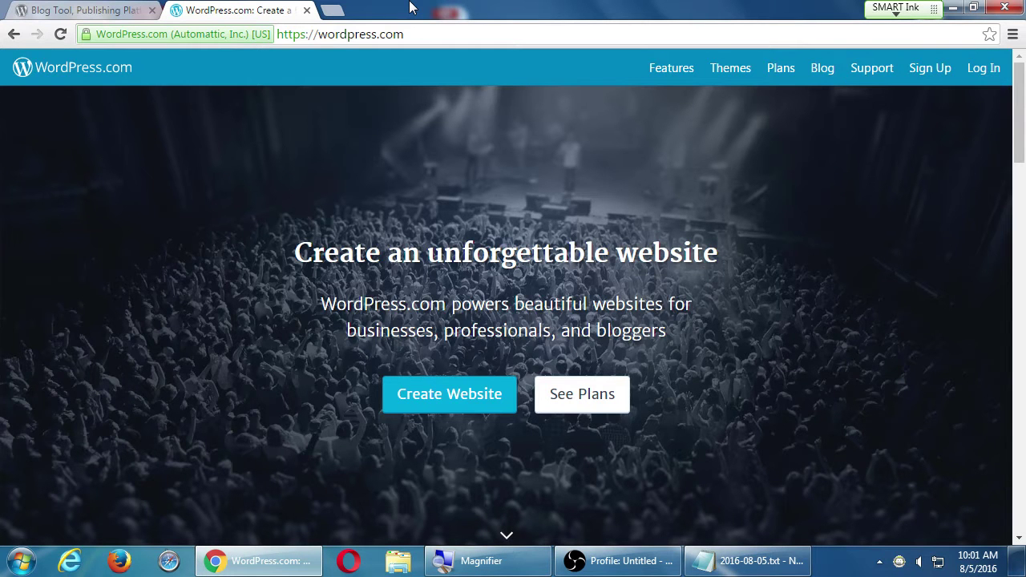
- Add the note 'WordPress.com - Create a website, right away, with WordPress' below the notes
{"action": "left_click", "coordinate": [772, 565]}
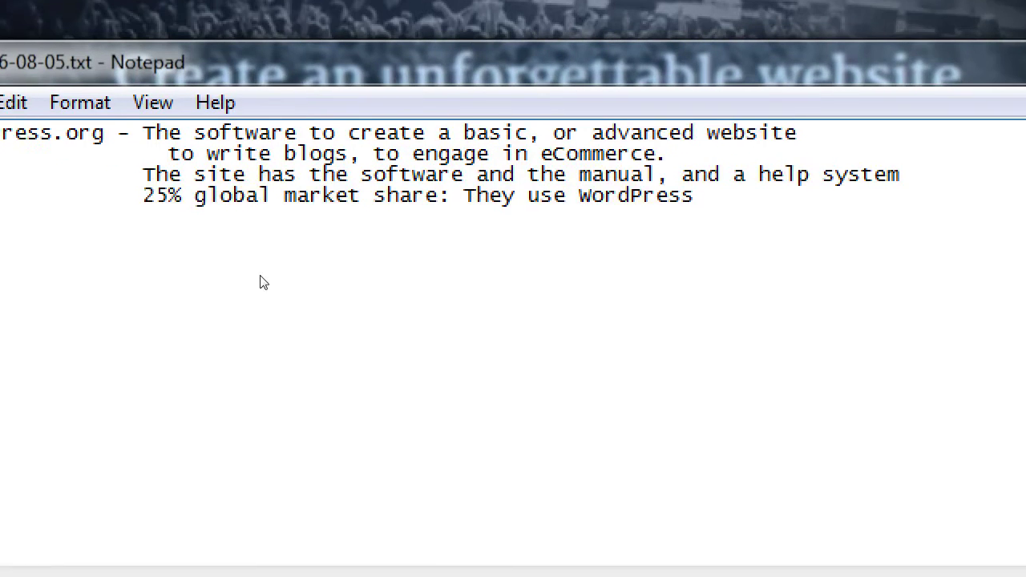
{"action": "left_click", "coordinate": [59, 257]}
{"action": "type", "text": "word"}
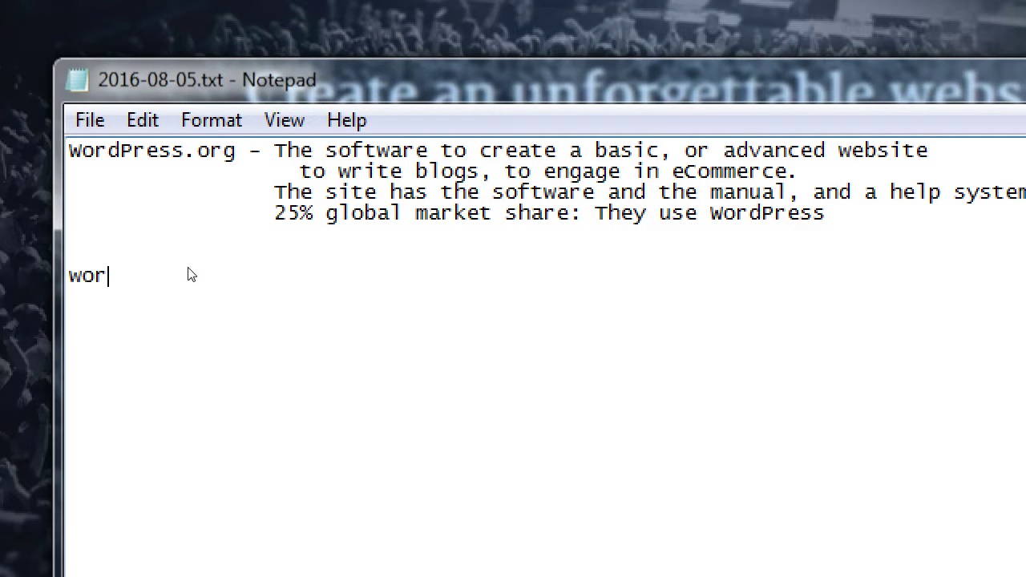
{"action": "key", "text": "BackSpace"}
{"action": "key", "text": "BackSpace"}
{"action": "key", "text": "BackSpace"}
{"action": "key", "text": "BackSpace"}
{"action": "type", "text": "WordPress.com - Create a website, right away, with WordPress"}
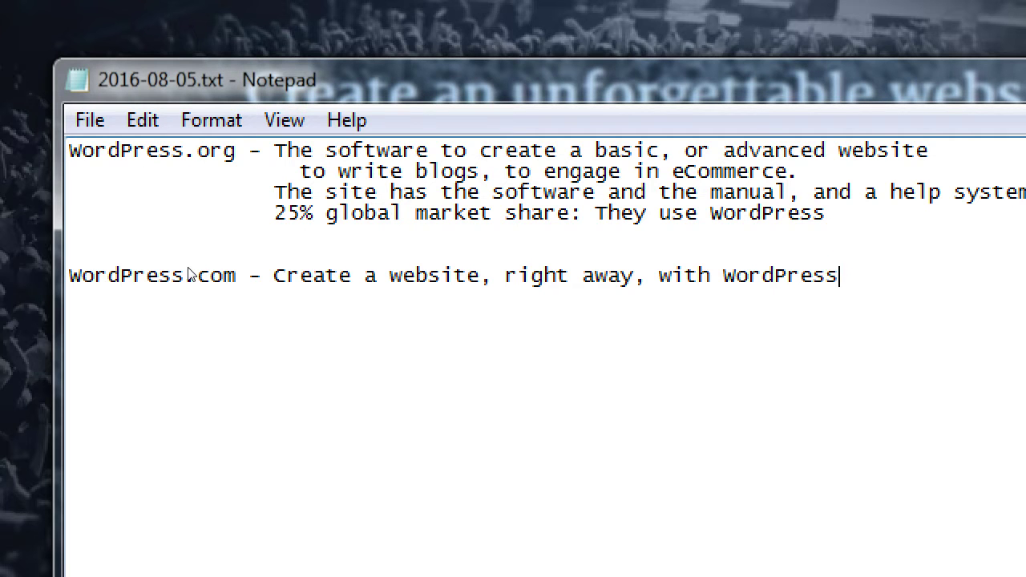
- Under the market share line, add indented 'Learn about WordPress; learn how to set it up.'
{"action": "key", "text": "Up"}
{"action": "key", "text": "Up"}
{"action": "key", "text": "Up"}
{"action": "key", "text": "End"}
{"action": "key", "text": "Return"}
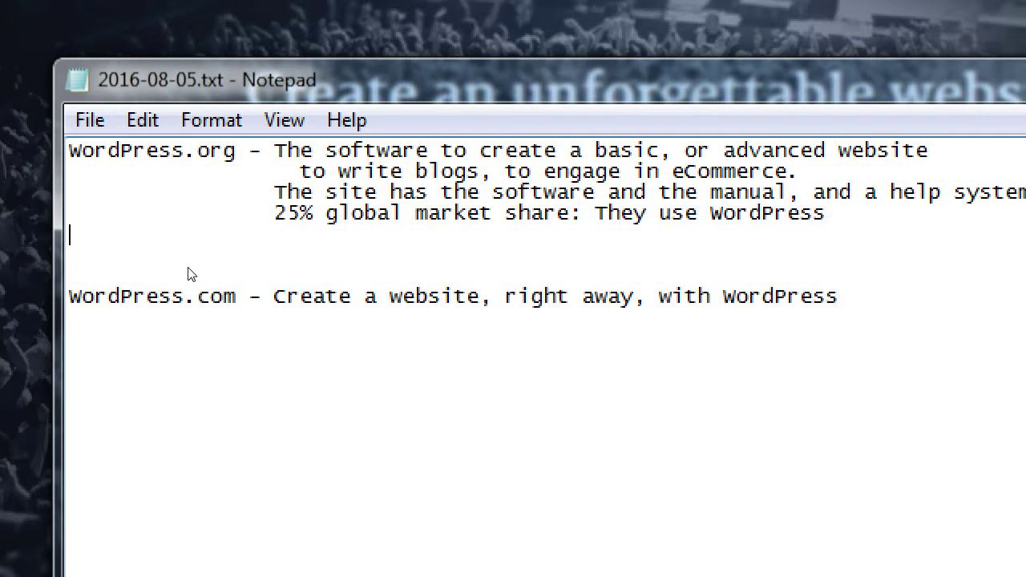
{"action": "key", "text": "Tab"}
{"action": "key", "text": "Tab"}
{"action": "type", "text": "Learn about WordPress"}
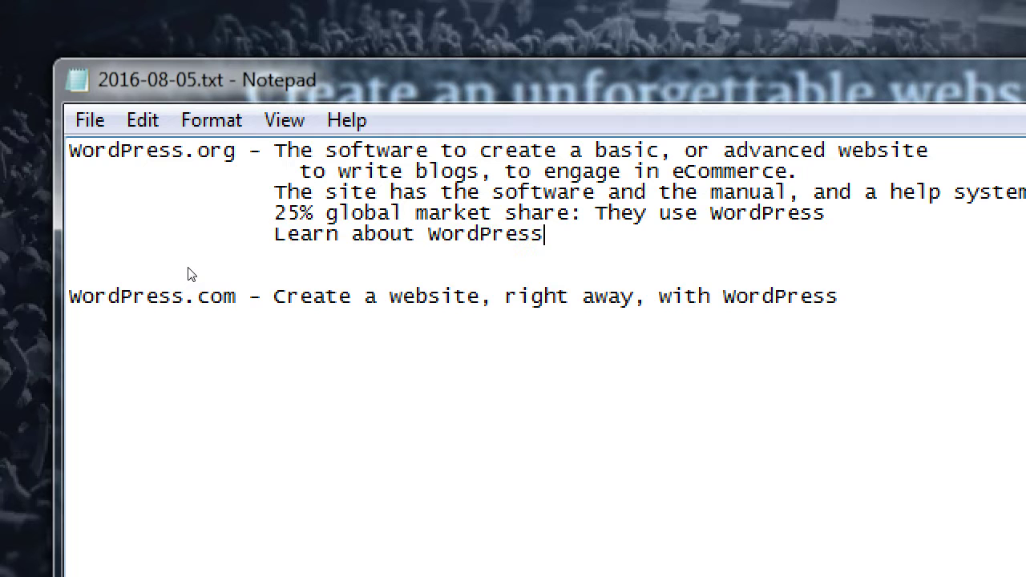
{"action": "type", "text": "; learn how to set it up."}
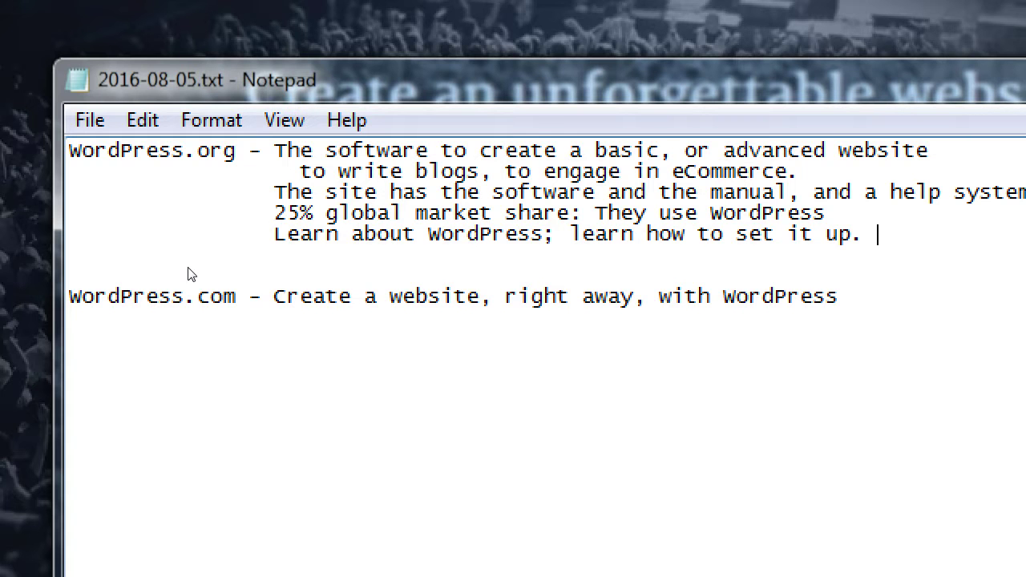
- End the notes with 'Your Service Provider - GoDaddy.com, Bluehost.com, Hostmonster.com, 1and1.com'
{"action": "key", "text": "ctrl+End"}
{"action": "key", "text": "Return"}
{"action": "key", "text": "Return"}
{"action": "key", "text": "Return"}
{"action": "type", "text": "Your Ser"}
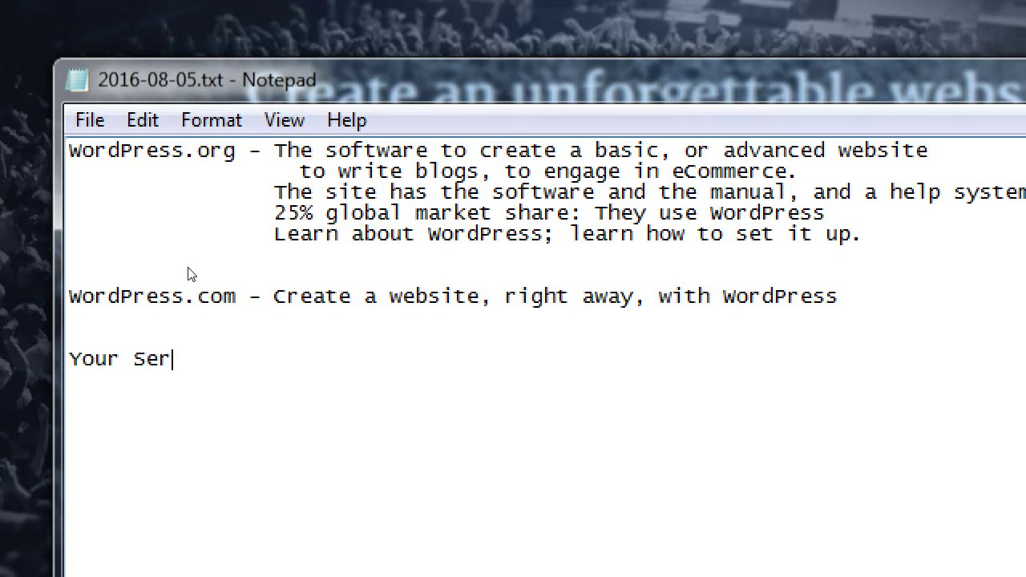
{"action": "type", "text": "vice pri"}
{"action": "key", "text": "BackSpace"}
{"action": "key", "text": "BackSpace"}
{"action": "key", "text": "BackSpace"}
{"action": "type", "text": "Pri"}
{"action": "key", "text": "BackSpace"}
{"action": "type", "text": "ovider"}
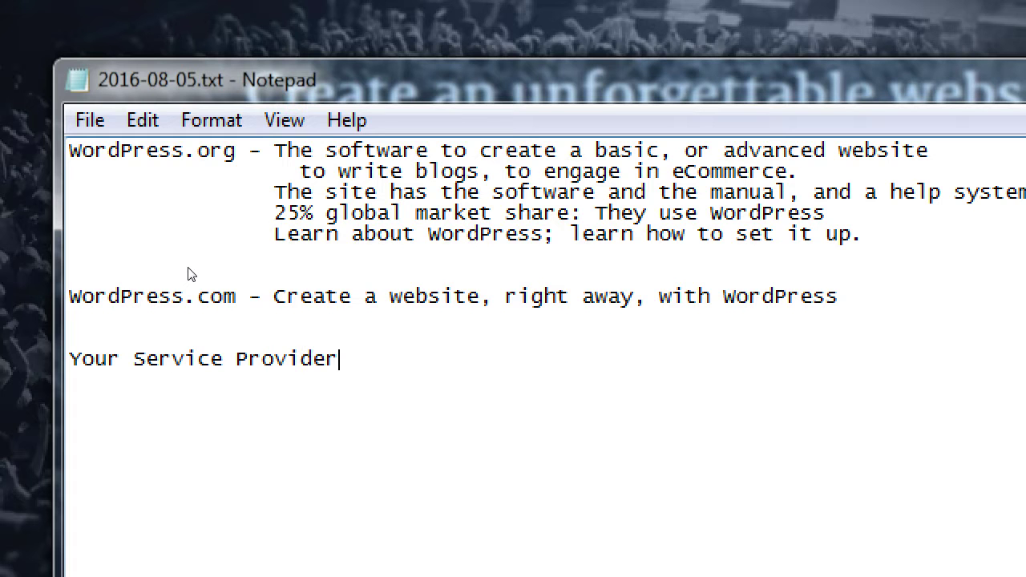
{"action": "type", "text": " - GoDaddy.com, "}
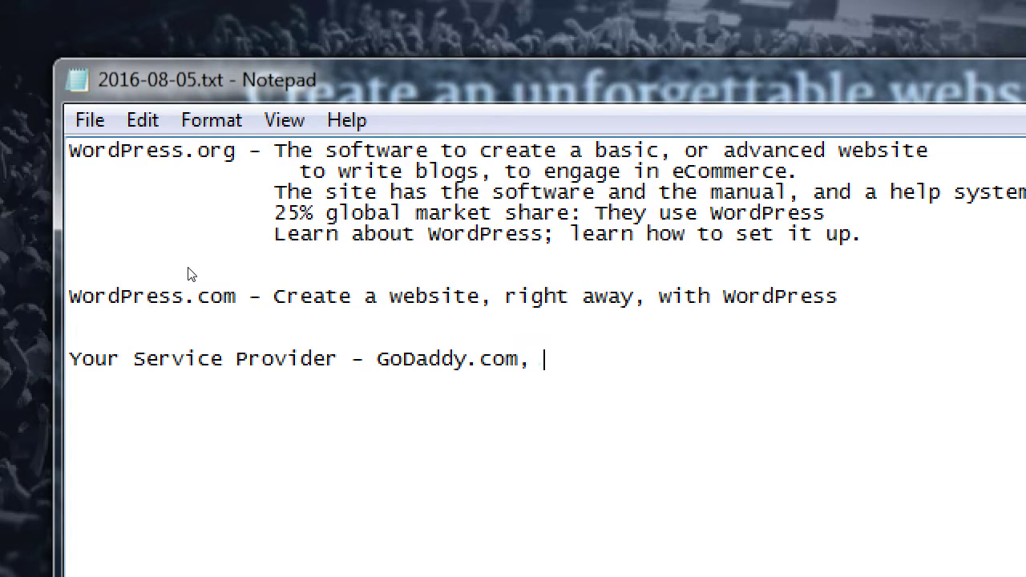
{"action": "type", "text": "Bluehost.com,"}
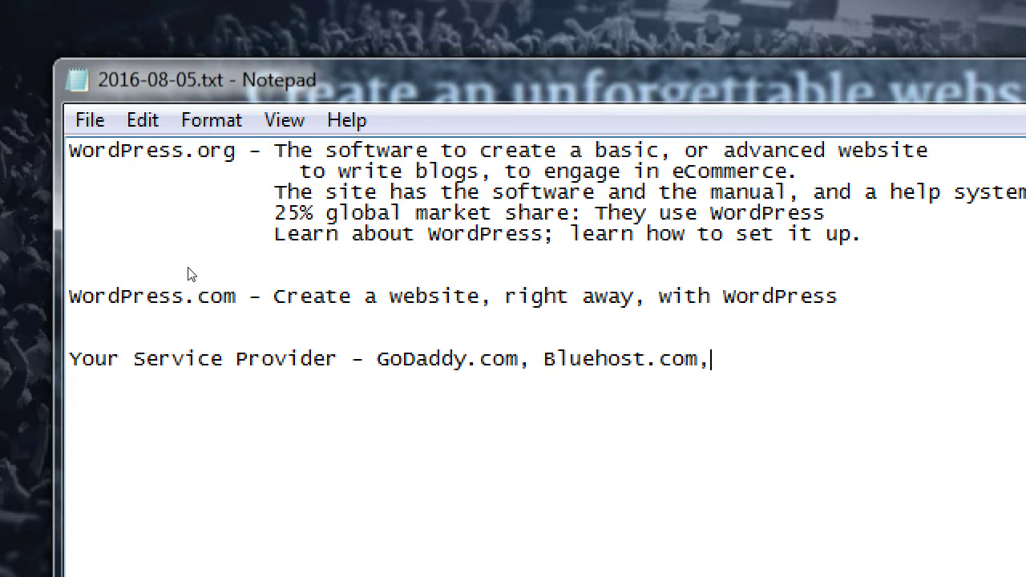
{"action": "type", "text": " Hostmons"}
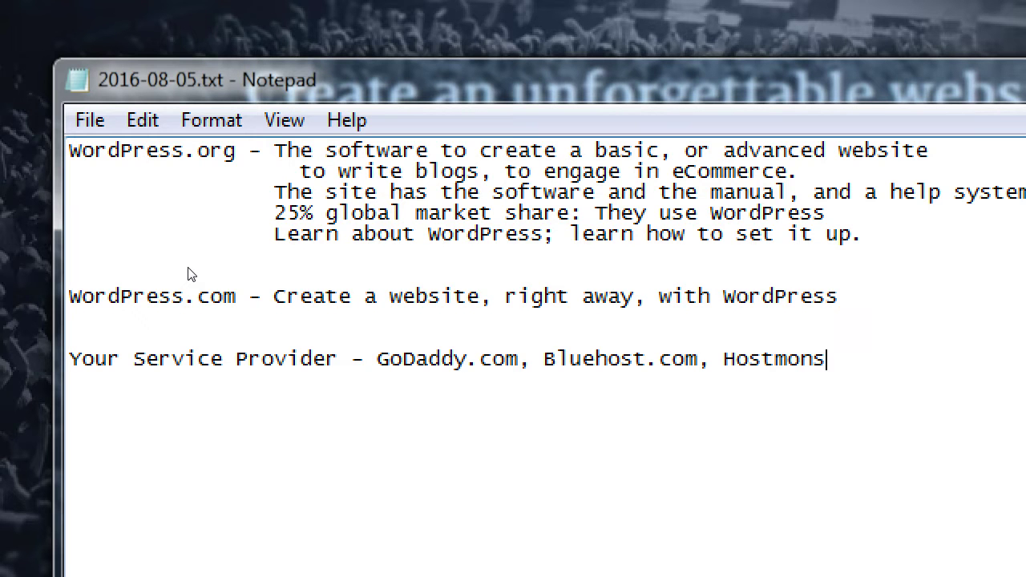
{"action": "type", "text": "ter.com 1and"}
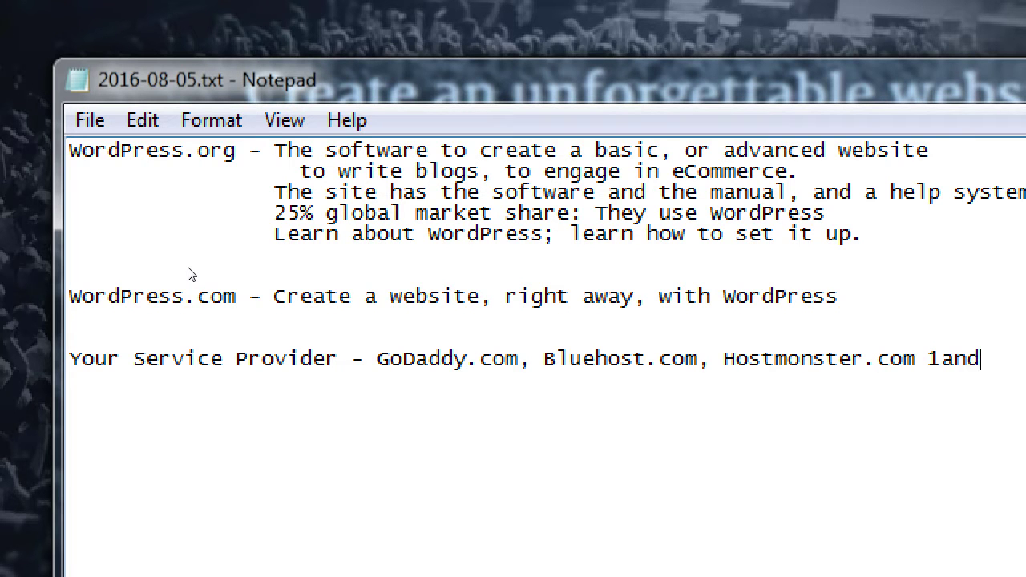
{"action": "key", "text": "BackSpace"}
{"action": "key", "text": "BackSpace"}
{"action": "key", "text": "BackSpace"}
{"action": "key", "text": "BackSpace"}
{"action": "key", "text": "BackSpace"}
{"action": "type", "text": ", 1and1.com"}
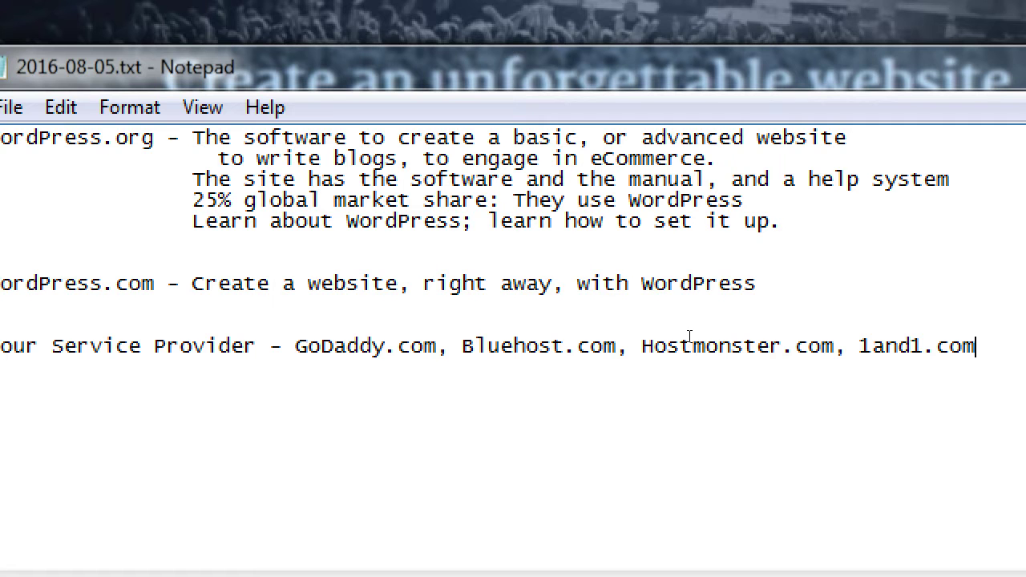
- Type the tab-separated column headings WordPress.com and WordPress.org below the provider line
{"action": "left_click", "coordinate": [323, 423]}
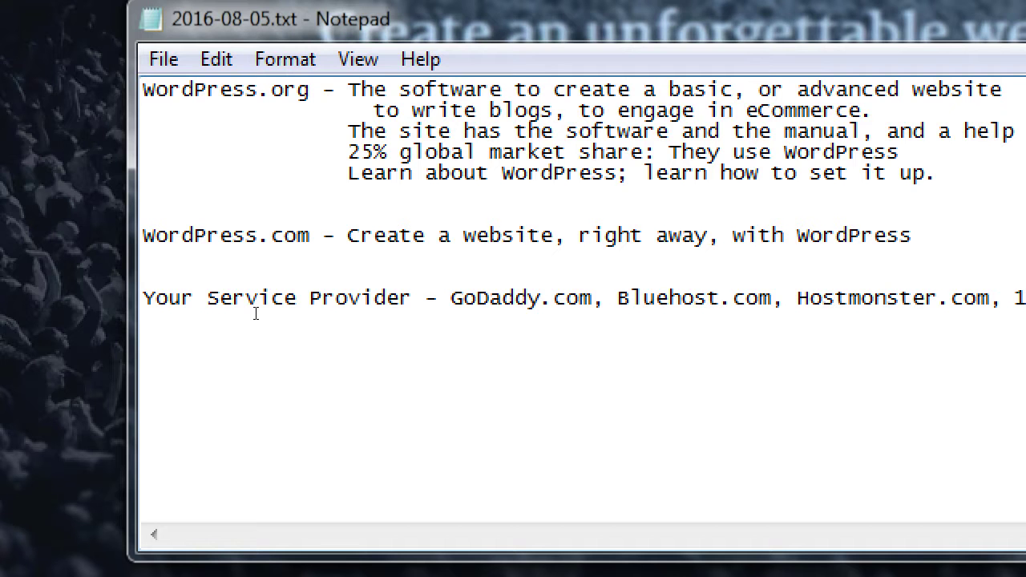
{"action": "type", "text": "WordPress.org"}
{"action": "key", "text": "Tab"}
{"action": "key", "text": "Tab"}
{"action": "key", "text": "Tab"}
{"action": "key", "text": "shift+Home"}
{"action": "type", "text": "WordPress.com"}
{"action": "key", "text": "Tab"}
{"action": "key", "text": "Tab"}
{"action": "key", "text": "Tab"}
{"action": "key", "text": "Tab"}
{"action": "key", "text": "Tab"}
{"action": "type", "text": "WordPress.org"}
- Fill the comparison rows: Free / Free, then Create a website / Download the software
{"action": "key", "text": "Return"}
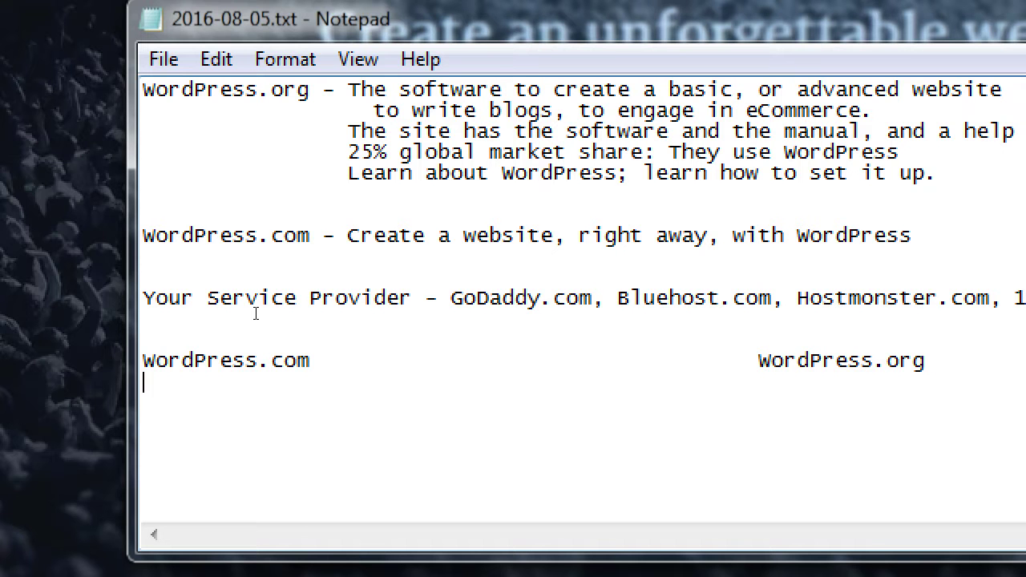
{"action": "type", "text": "Free"}
{"action": "key", "text": "Tab"}
{"action": "key", "text": "Tab"}
{"action": "key", "text": "Tab"}
{"action": "key", "text": "Tab"}
{"action": "key", "text": "Tab"}
{"action": "key", "text": "Tab"}
{"action": "type", "text": "Free"}
{"action": "key", "text": "Return"}
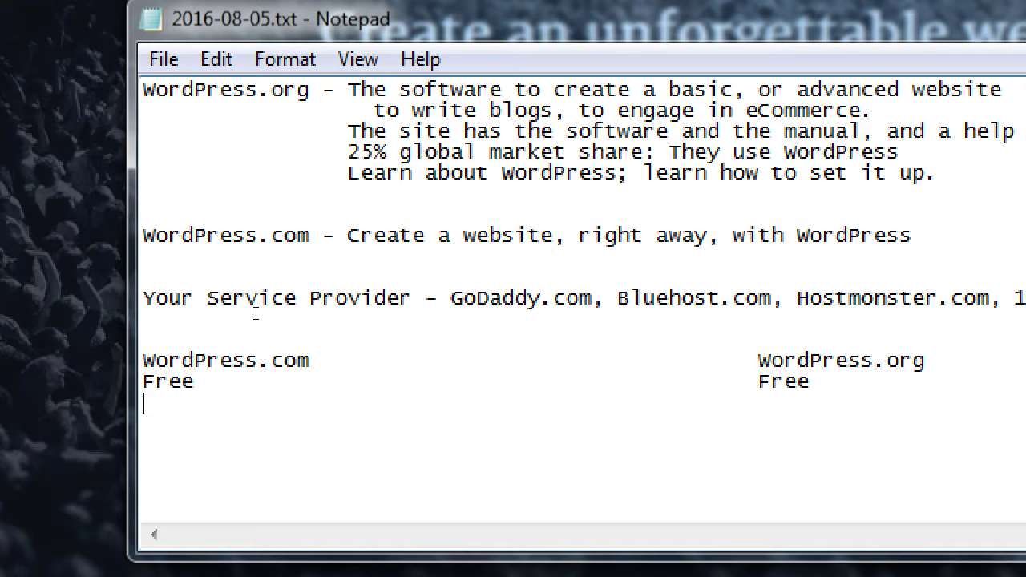
{"action": "type", "text": "Create a website"}
{"action": "key", "text": "Tab"}
{"action": "key", "text": "Tab"}
{"action": "key", "text": "Tab"}
{"action": "key", "text": "Tab"}
{"action": "type", "text": "Download the software"}
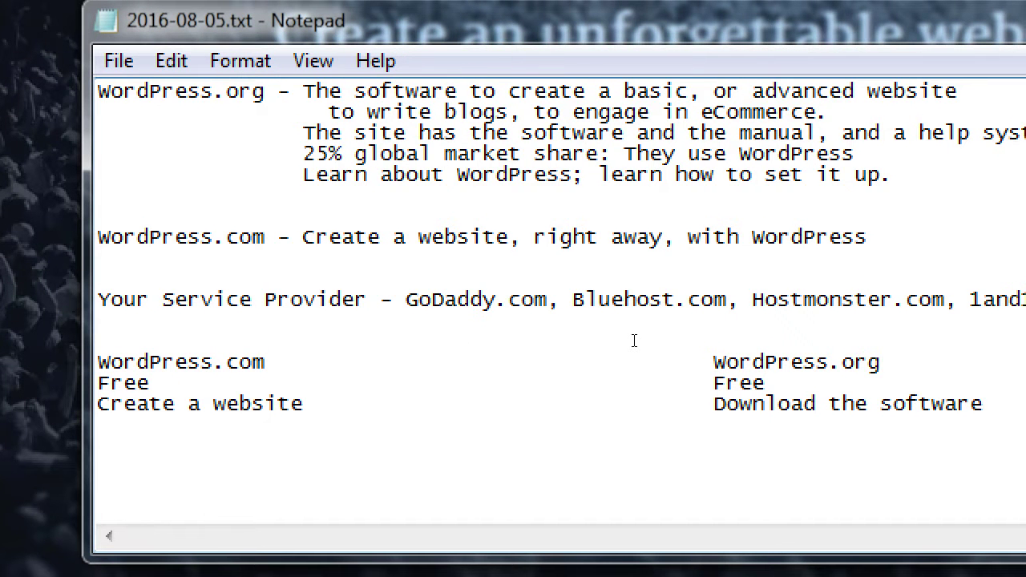
- Add a new row of example addresses: victorsblog.wordpress.com beside victorsblog.com
{"action": "key", "text": "Return"}
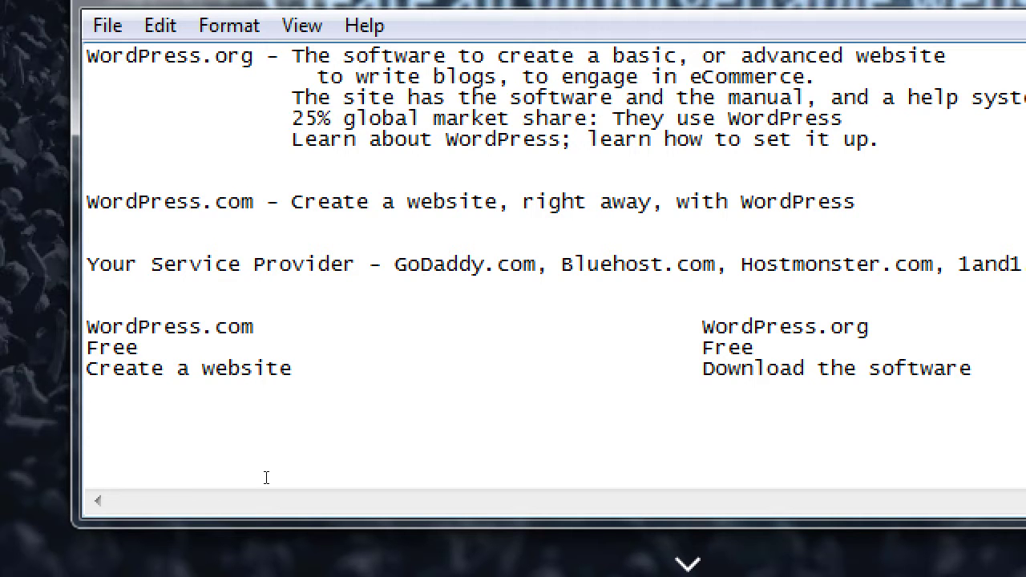
{"action": "type", "text": "victorsblog.wordpress.com"}
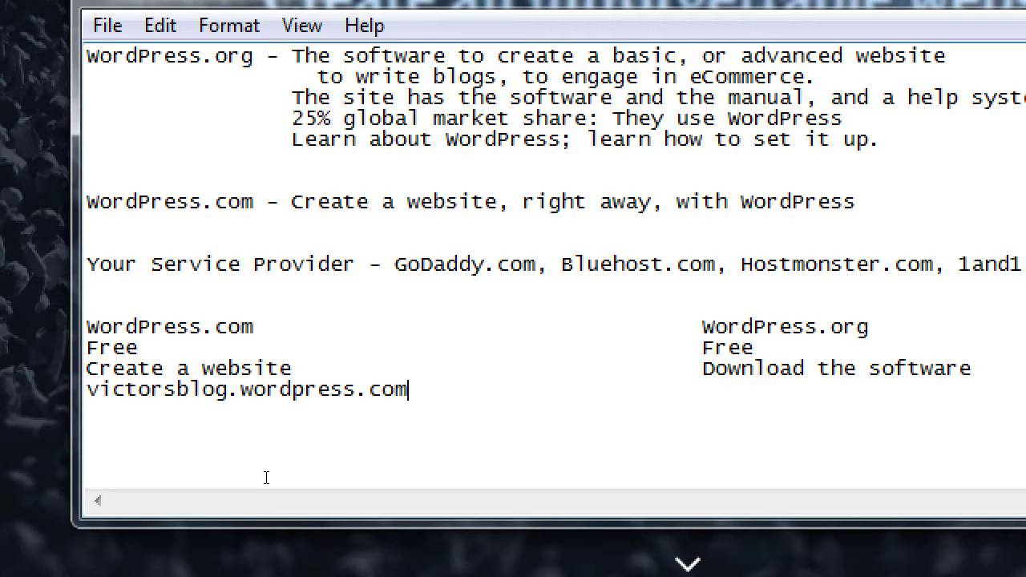
{"action": "key", "text": "Tab"}
{"action": "key", "text": "Tab"}
{"action": "key", "text": "Tab"}
{"action": "type", "text": "victorsblog.com"}
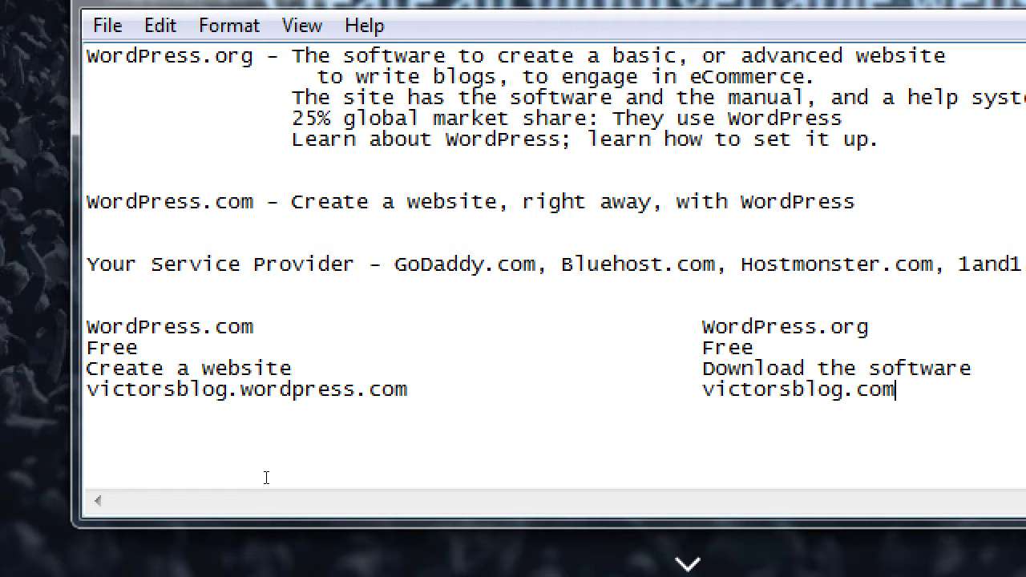
- Mark both Free entries in the comparison with an asterisk
{"action": "key", "text": "Up"}
{"action": "key", "text": "Up"}
{"action": "type", "text": "*"}
{"action": "key", "text": "ctrl+Left"}
{"action": "key", "text": "ctrl+Left"}
{"action": "key", "text": "Left"}
{"action": "key", "text": "Right"}
{"action": "key", "text": "Right"}
{"action": "key", "text": "Right"}
{"action": "key", "text": "Right"}
{"action": "key", "text": "Right"}
{"action": "type", "text": "*"}
- Add footnotes '*If you use their branded site' and '*Software only. You pay a provi…' below
{"action": "key", "text": "Down"}
{"action": "key", "text": "Down"}
{"action": "key", "text": "End"}
{"action": "key", "text": "Return"}
{"action": "type", "text": "If you use their branded site"}
{"action": "key", "text": "Home"}
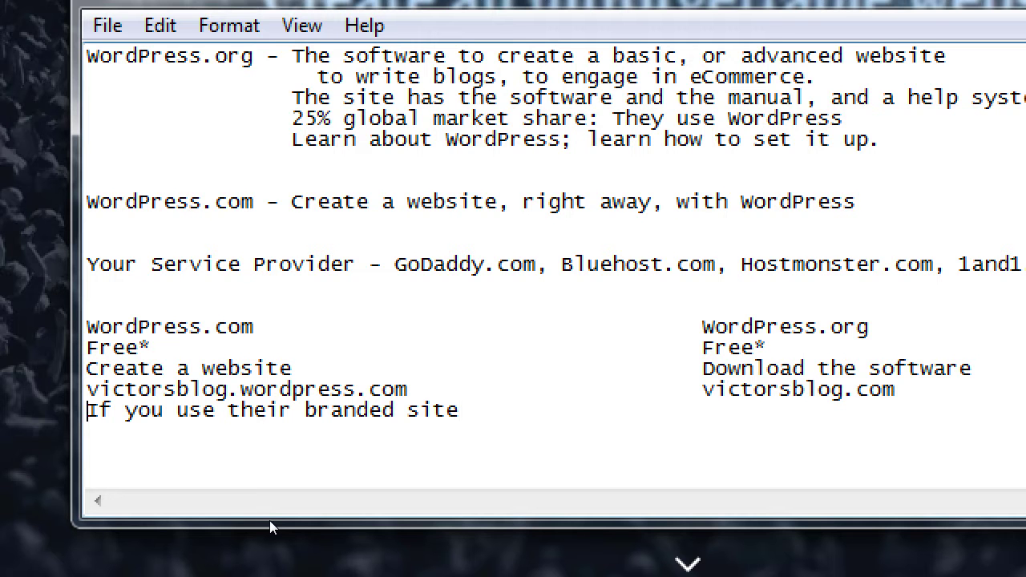
{"action": "type", "text": "*"}
{"action": "key", "text": "End"}
{"action": "key", "text": "Tab"}
{"action": "key", "text": "Tab"}
{"action": "key", "text": "Tab"}
{"action": "type", "text": "*"}
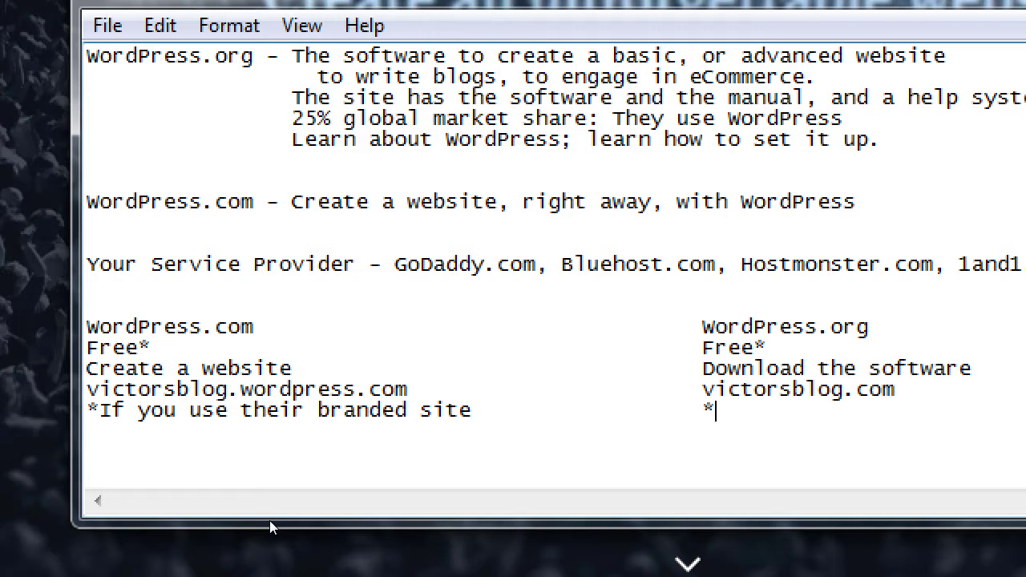
{"action": "type", "text": "Software only"}
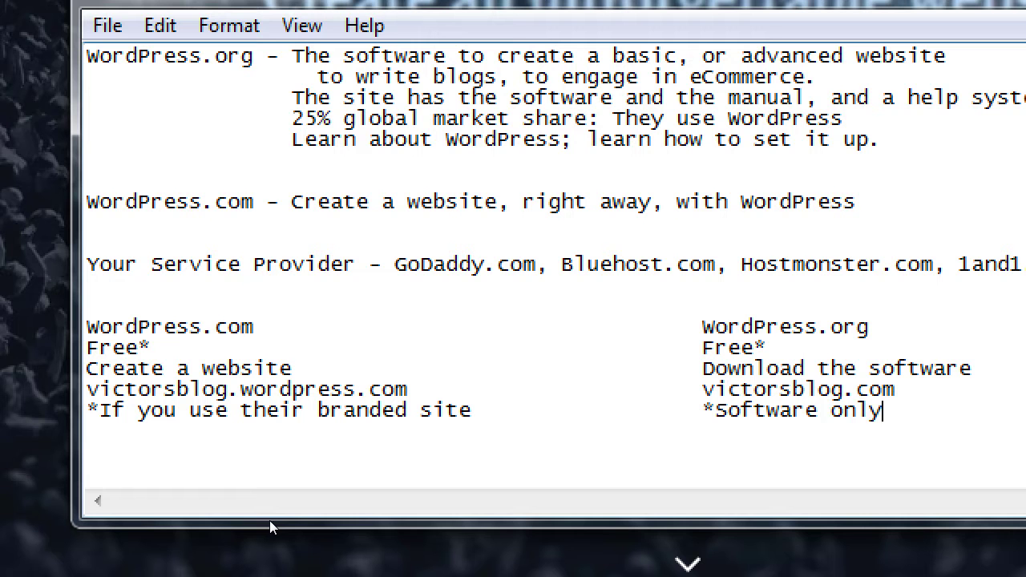
{"action": "type", "text": ". You pay "}
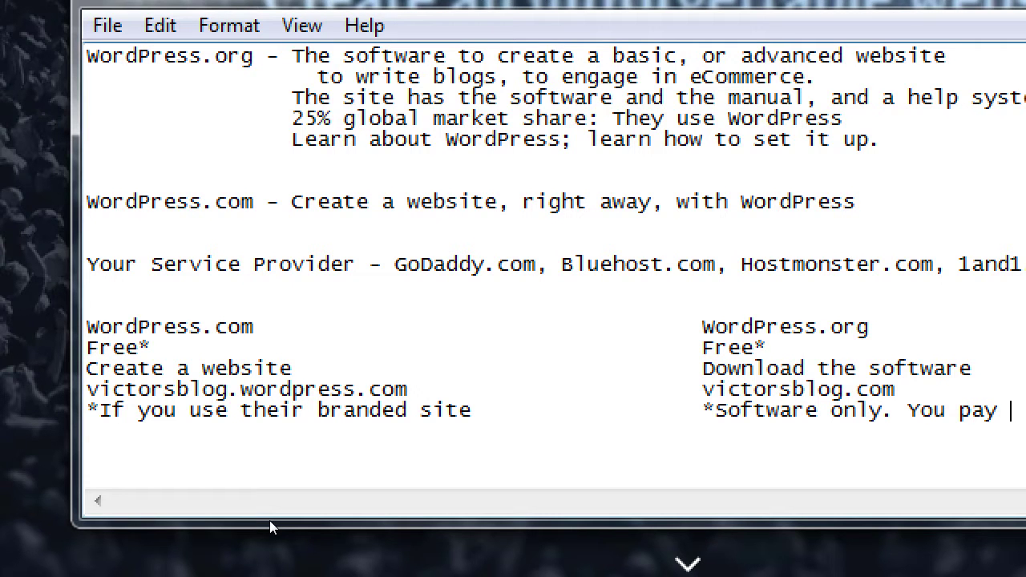
{"action": "type", "text": "a prov"}
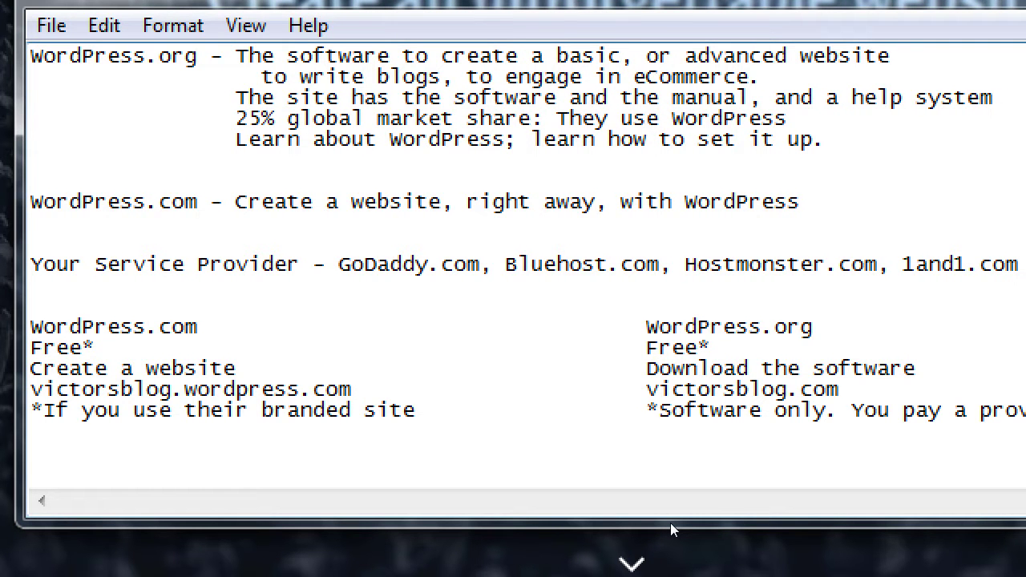
{"action": "type", "text": "i"}
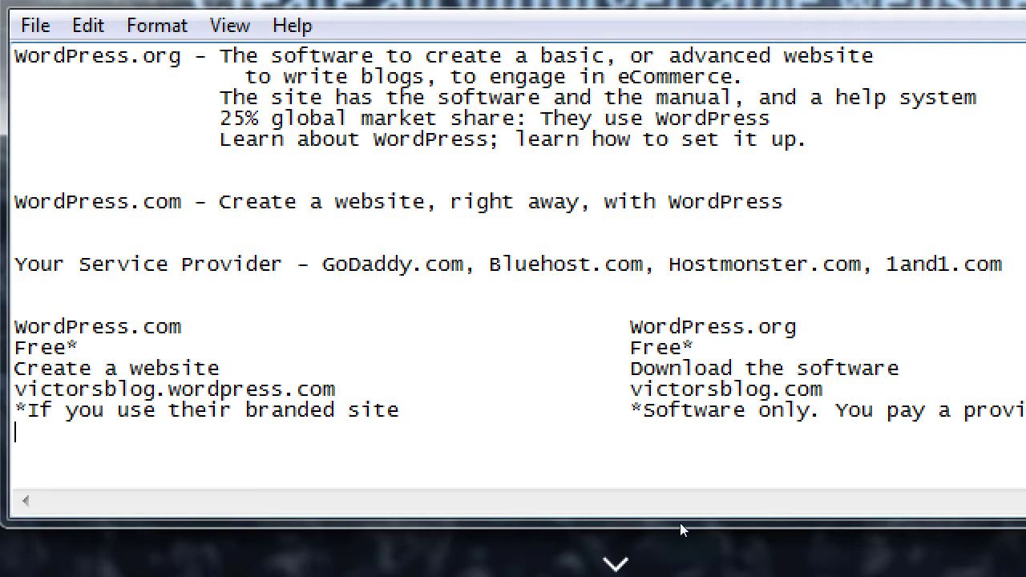
- Add 'Limitations' versus 'No limitations', with '(No plugins)' and '(All plugins)' beneath
{"action": "type", "text": "Limitations"}
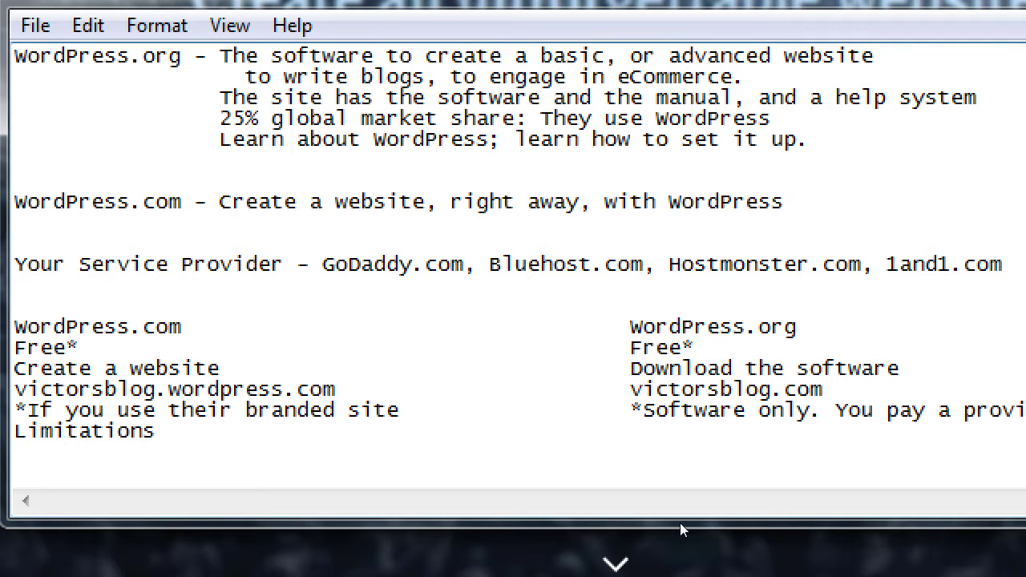
{"action": "key", "text": "Tab"}
{"action": "key", "text": "Tab"}
{"action": "key", "text": "Tab"}
{"action": "type", "text": "No limitations"}
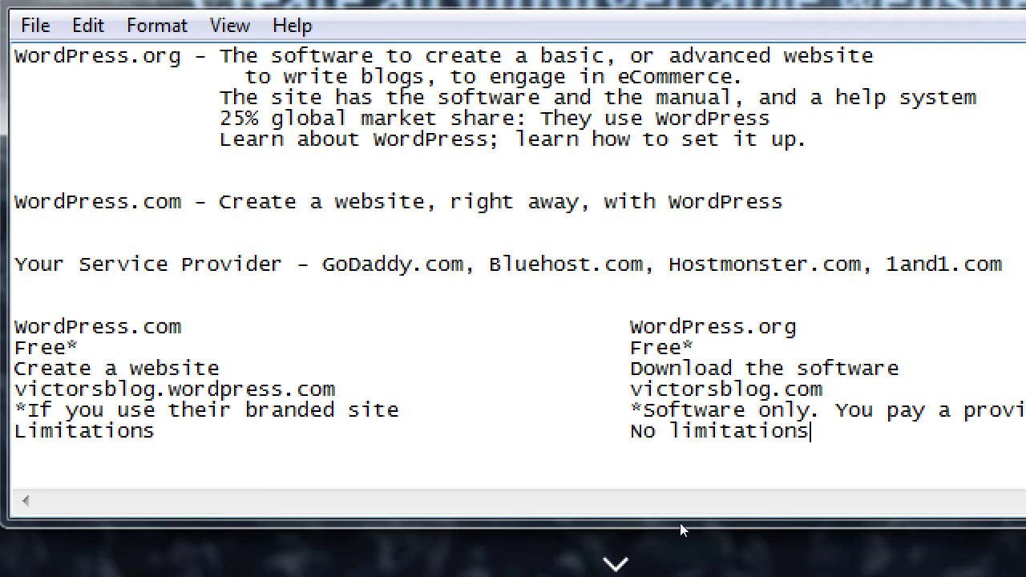
{"action": "key", "text": "Return"}
{"action": "type", "text": "(No plugins)"}
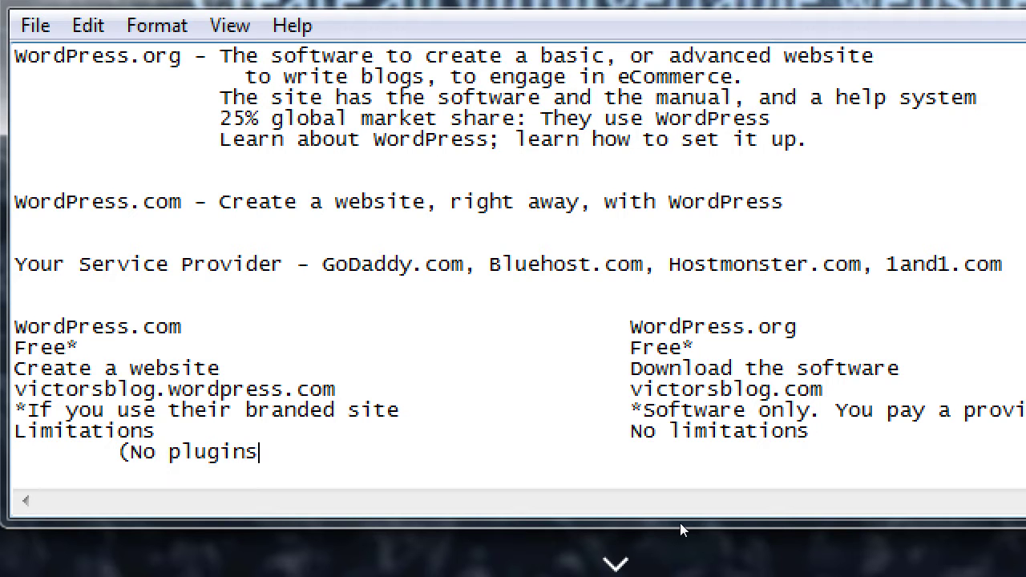
{"action": "key", "text": "Tab"}
{"action": "key", "text": "Tab"}
{"action": "key", "text": "Tab"}
{"action": "key", "text": "Tab"}
{"action": "key", "text": "Tab"}
{"action": "type", "text": "(All pla"}
{"action": "key", "text": "BackSpace"}
{"action": "type", "text": "ugins)"}
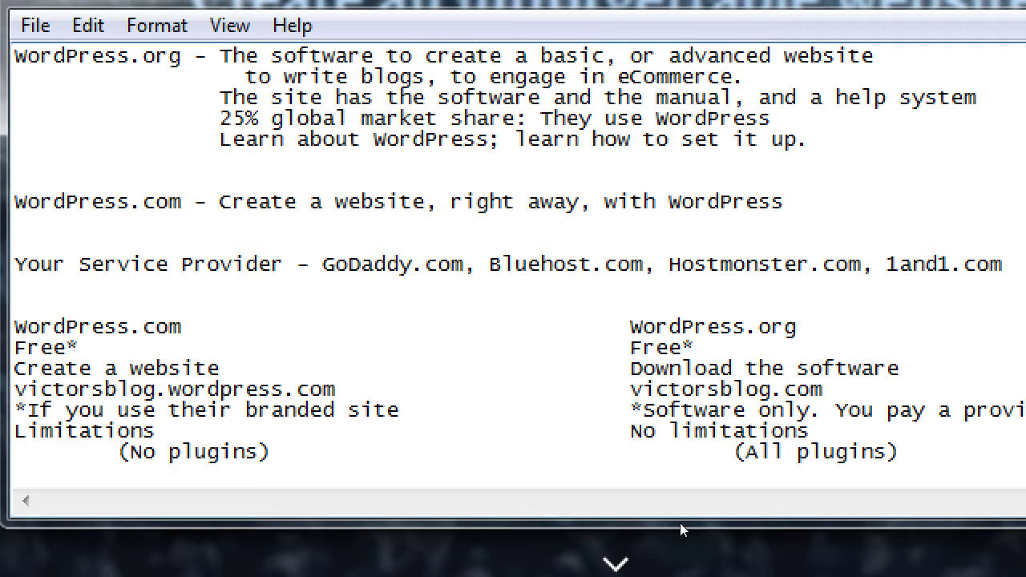
- Add the row 'They take care of the details' versus 'YOU take care of the details'
{"action": "key", "text": "Return"}
{"action": "type", "text": "They tq"}
{"action": "key", "text": "BackSpace"}
{"action": "type", "text": "ake care "}
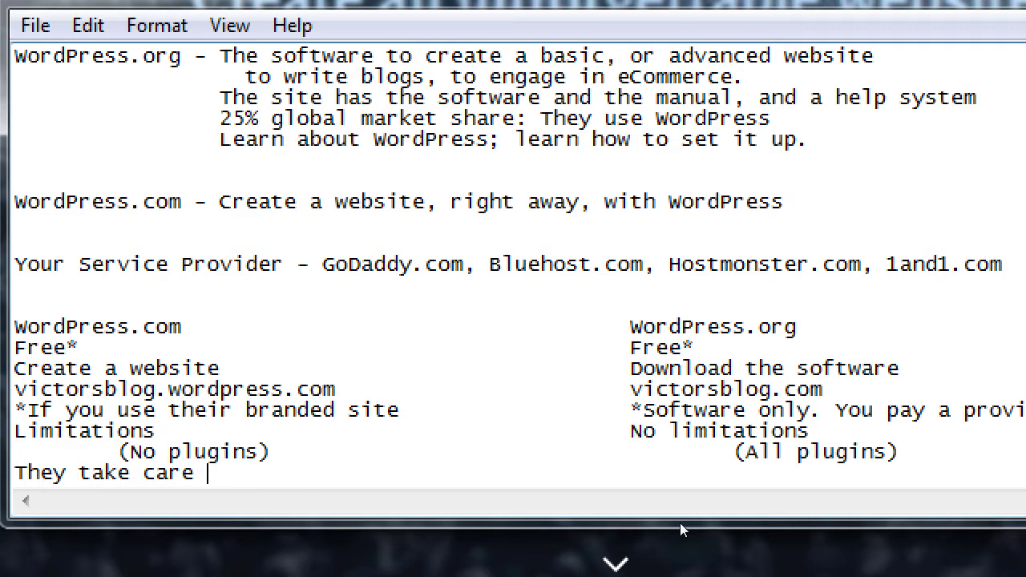
{"action": "type", "text": "of the details"}
{"action": "key", "text": "Tab"}
{"action": "key", "text": "Tab"}
{"action": "key", "text": "Tab"}
{"action": "type", "text": "YOU t"}
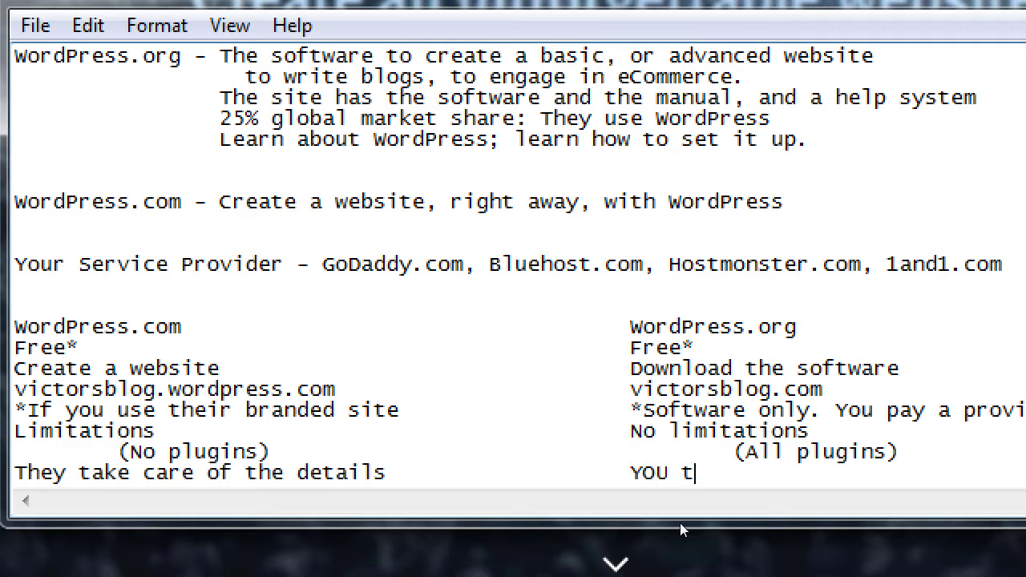
{"action": "type", "text": "ake care of the details"}
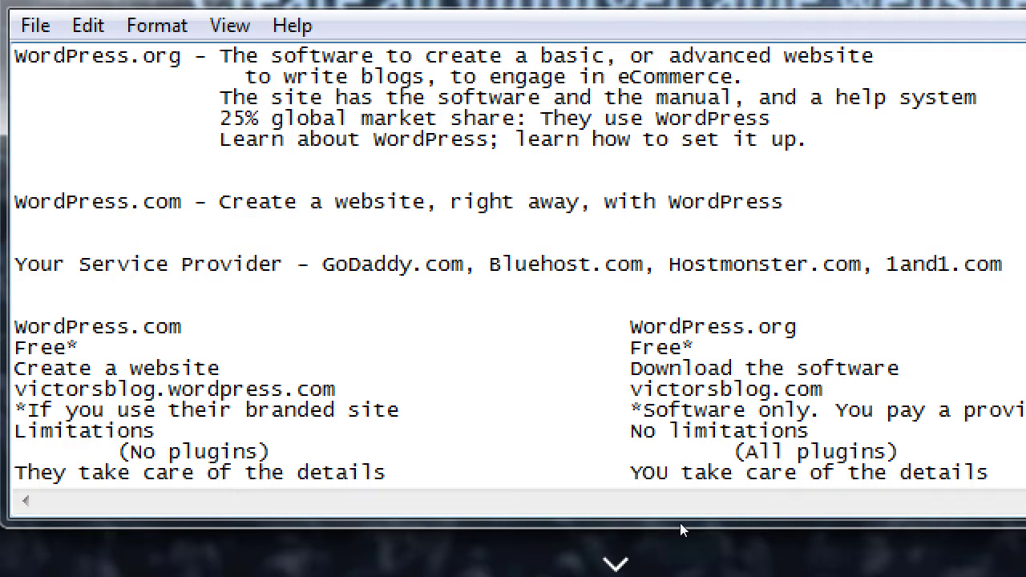
{"action": "key", "text": "super+minus"}
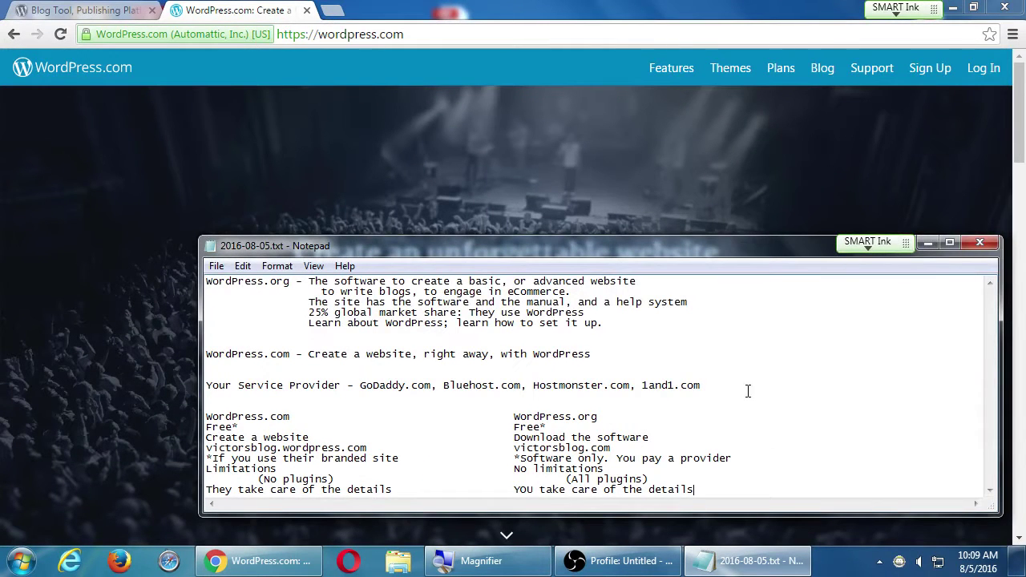
- Bring Chrome's WordPress.com homepage in front of the Notepad notes
{"action": "left_click", "coordinate": [518, 7]}
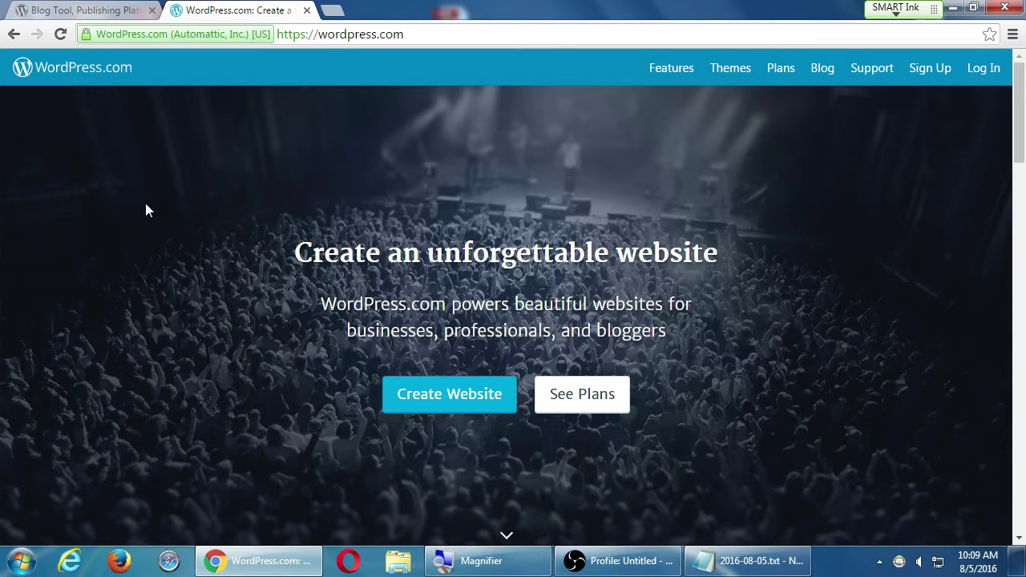
- Close the extra WordPress tab and scroll through the Free, Premium and Business plans
{"action": "left_click", "coordinate": [151, 11]}
{"action": "left_click", "coordinate": [318, 35]}
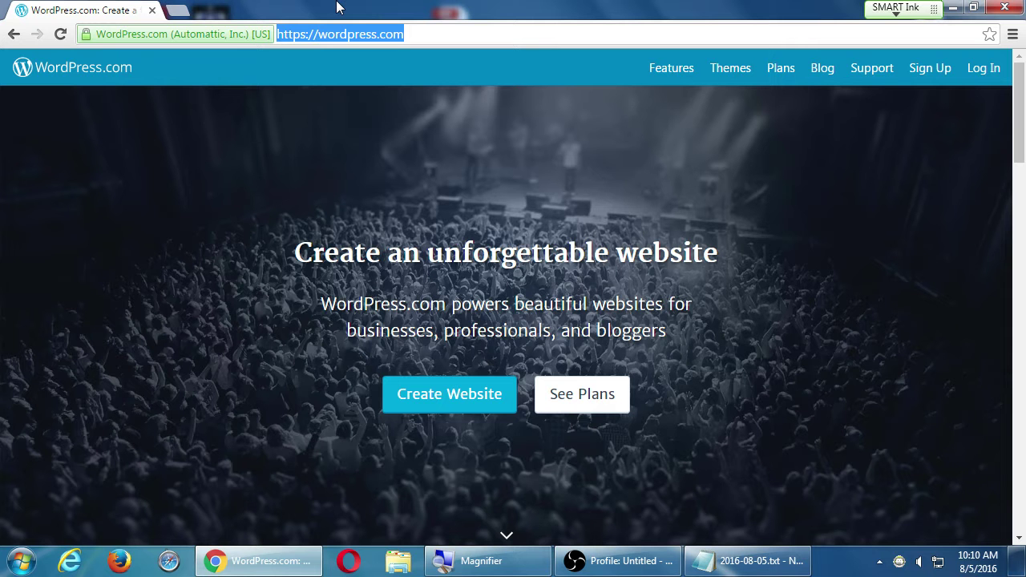
{"action": "scroll", "coordinate": [337, 112], "scroll_direction": "down", "scroll_amount": 10}
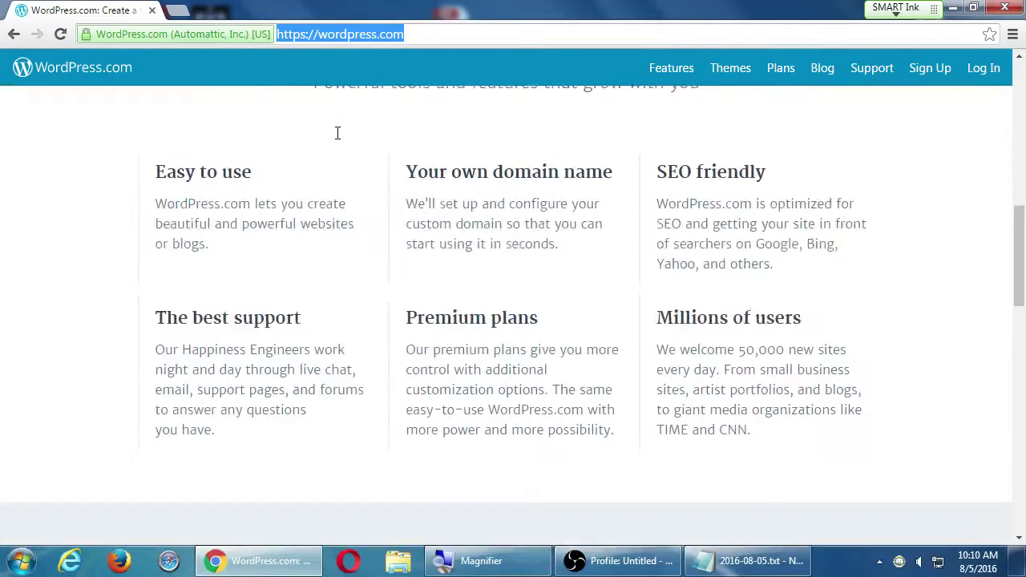
{"action": "scroll", "coordinate": [337, 143], "scroll_direction": "down", "scroll_amount": 3}
{"action": "scroll", "coordinate": [336, 144], "scroll_direction": "up", "scroll_amount": 2}
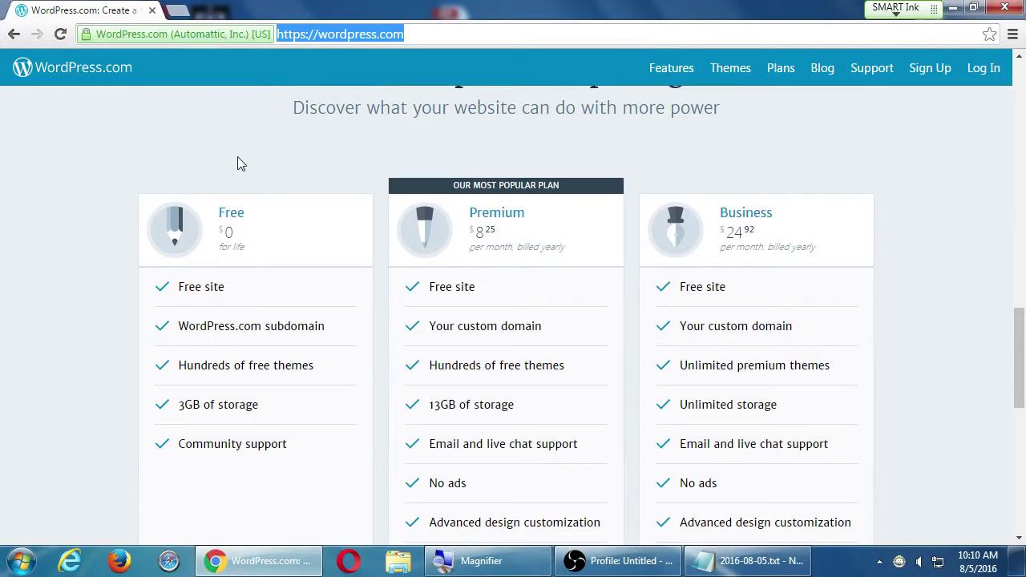
{"action": "scroll", "coordinate": [48, 190], "scroll_direction": "down", "scroll_amount": 1}
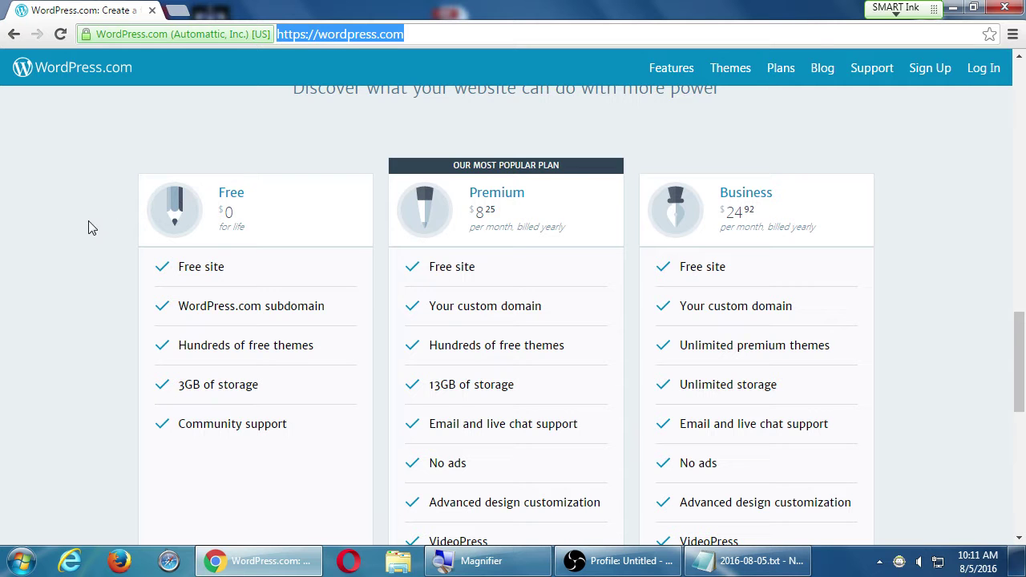
{"action": "scroll", "coordinate": [69, 341], "scroll_direction": "down", "scroll_amount": 1}
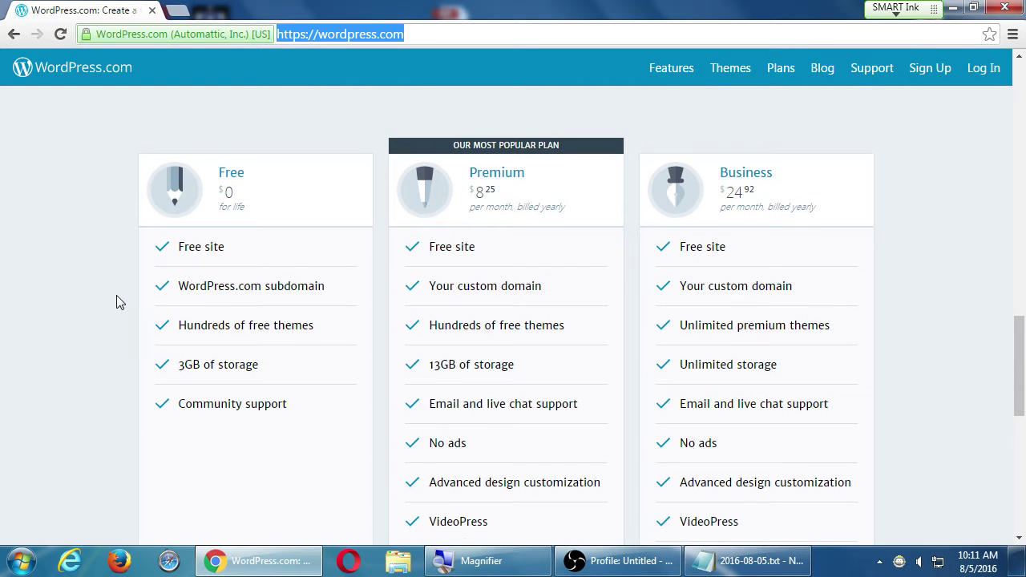
{"action": "scroll", "coordinate": [216, 280], "scroll_direction": "down", "scroll_amount": 4}
{"action": "left_click", "coordinate": [42, 321]}
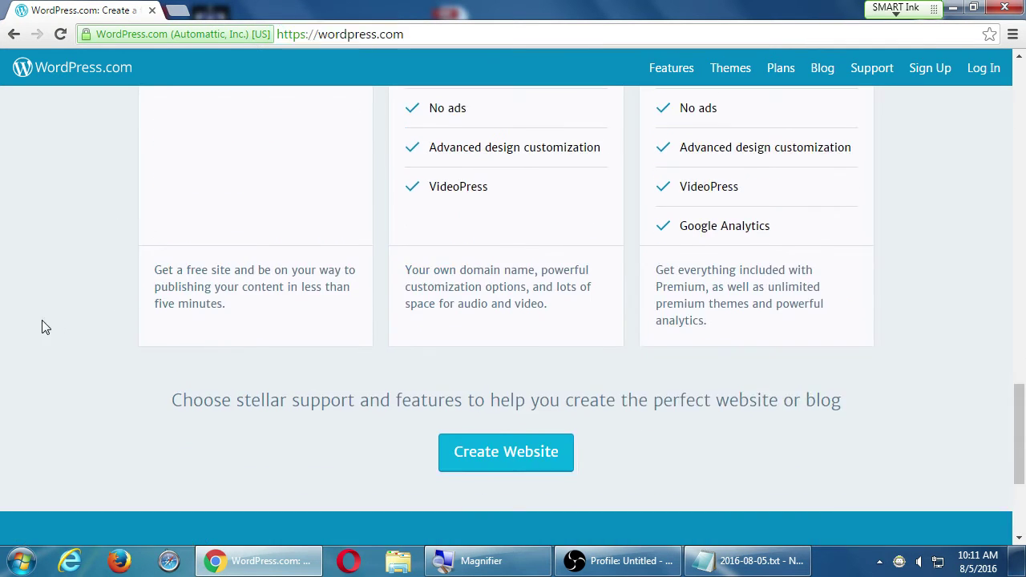
{"action": "scroll", "coordinate": [47, 319], "scroll_direction": "up", "scroll_amount": 15}
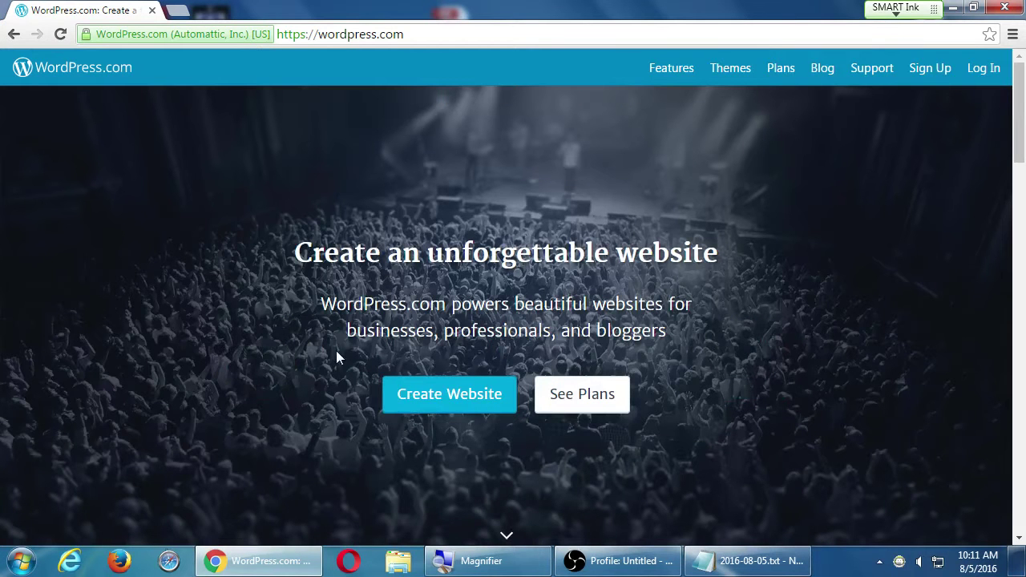
- Start Create Website and choose Writing & Books, then Author Site, in the survey
{"action": "left_click", "coordinate": [479, 400]}
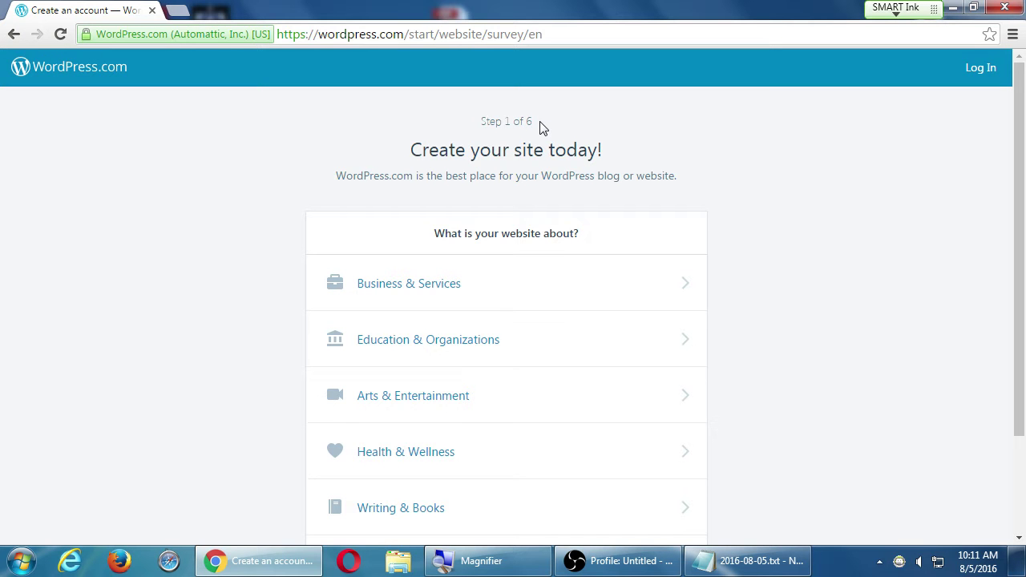
{"action": "scroll", "coordinate": [897, 363], "scroll_direction": "down", "scroll_amount": 1}
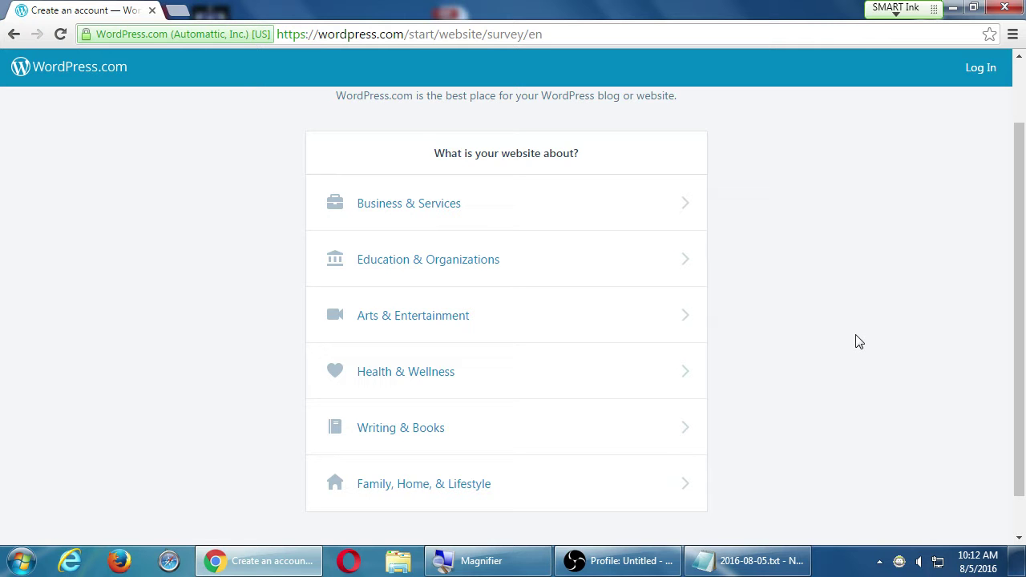
{"action": "left_click", "coordinate": [392, 432]}
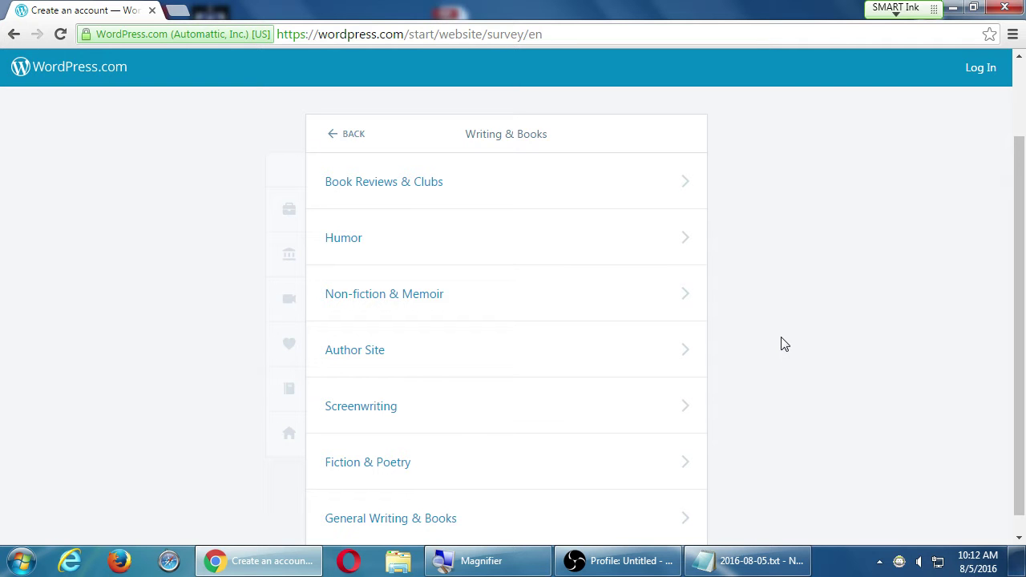
{"action": "left_click", "coordinate": [416, 360]}
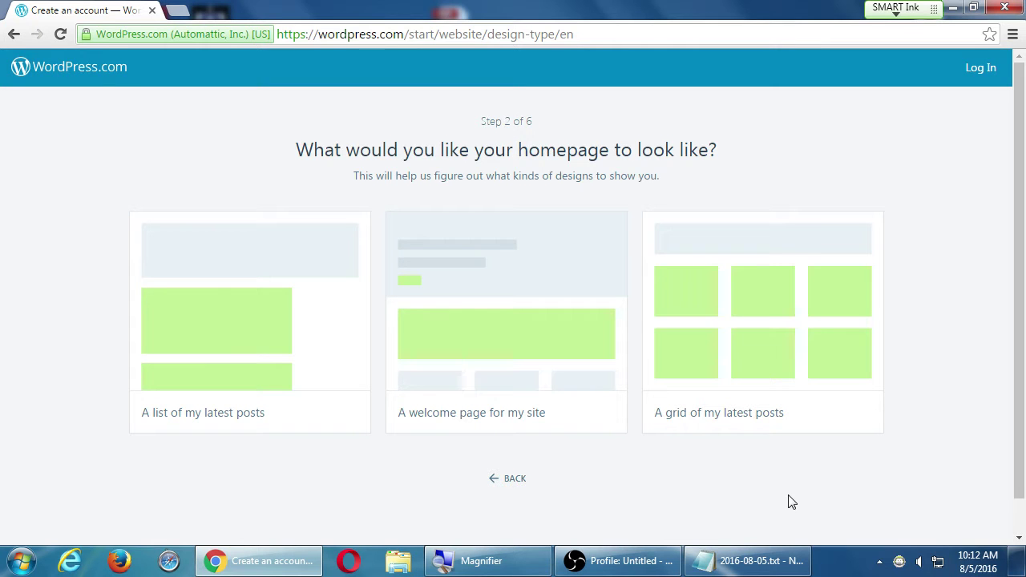
- Note in Notepad: 'WordPress uses Templates - which let you change your design very easily'
{"action": "key", "text": "alt+Tab"}
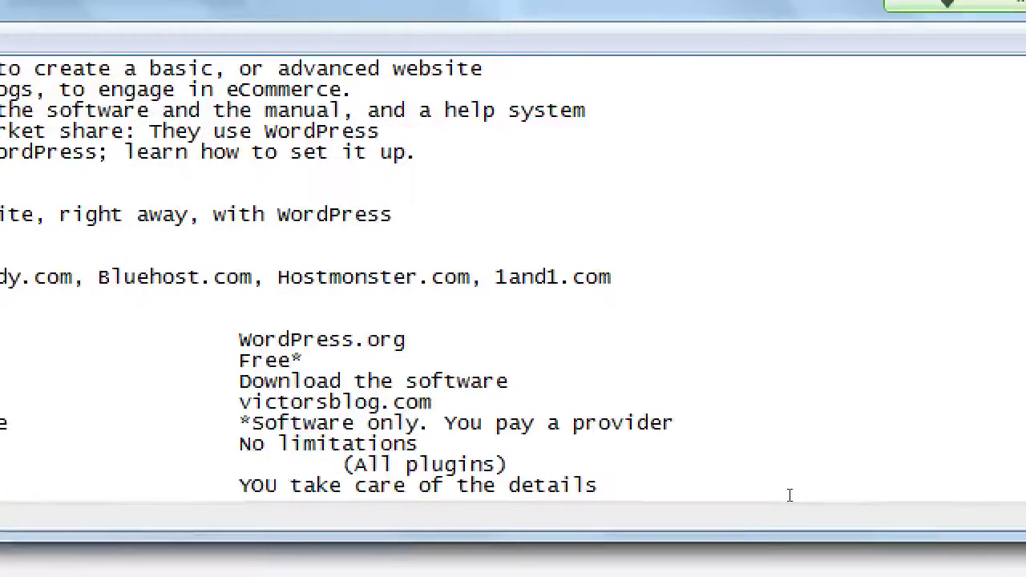
{"action": "key", "text": "Return"}
{"action": "key", "text": "Return"}
{"action": "key", "text": "Return"}
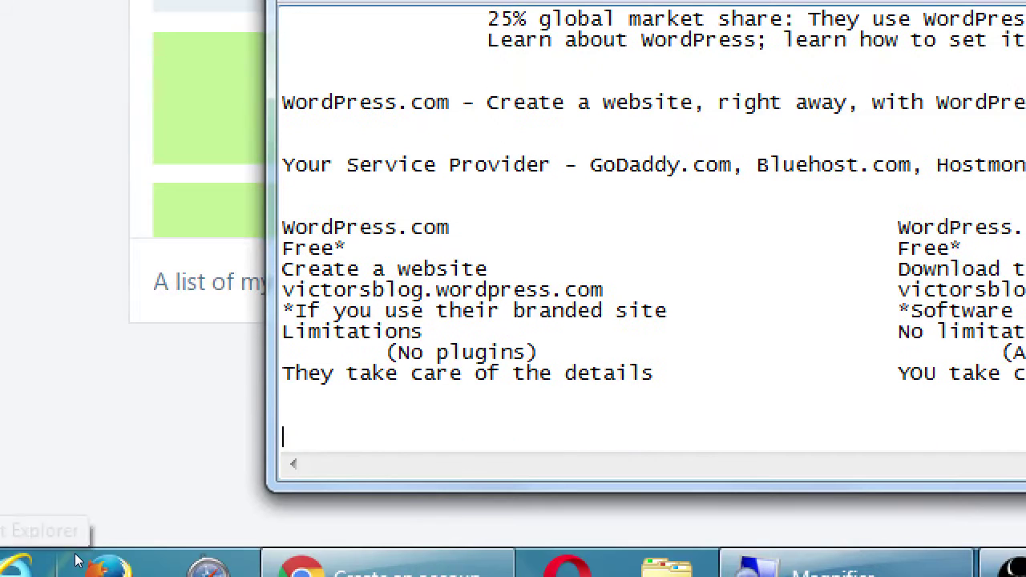
{"action": "type", "text": "WordPress usese"}
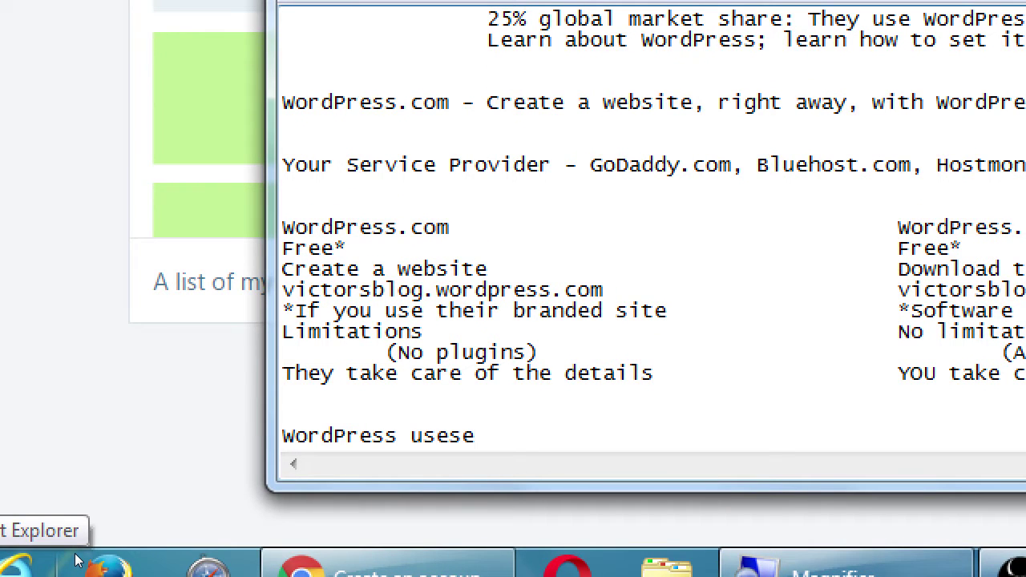
{"action": "key", "text": "BackSpace"}
{"action": "type", "text": "Template"}
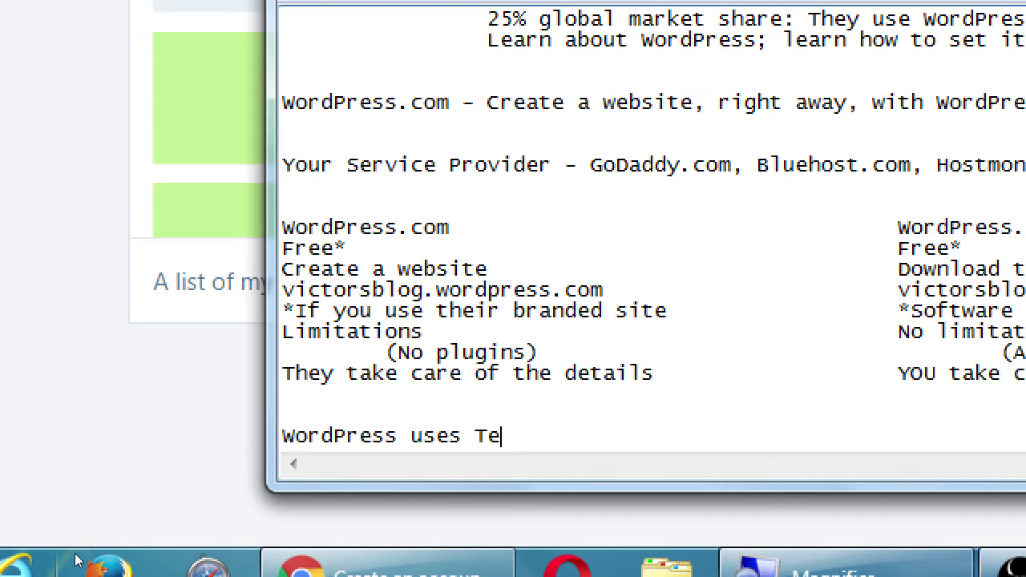
{"action": "type", "text": "s - which"}
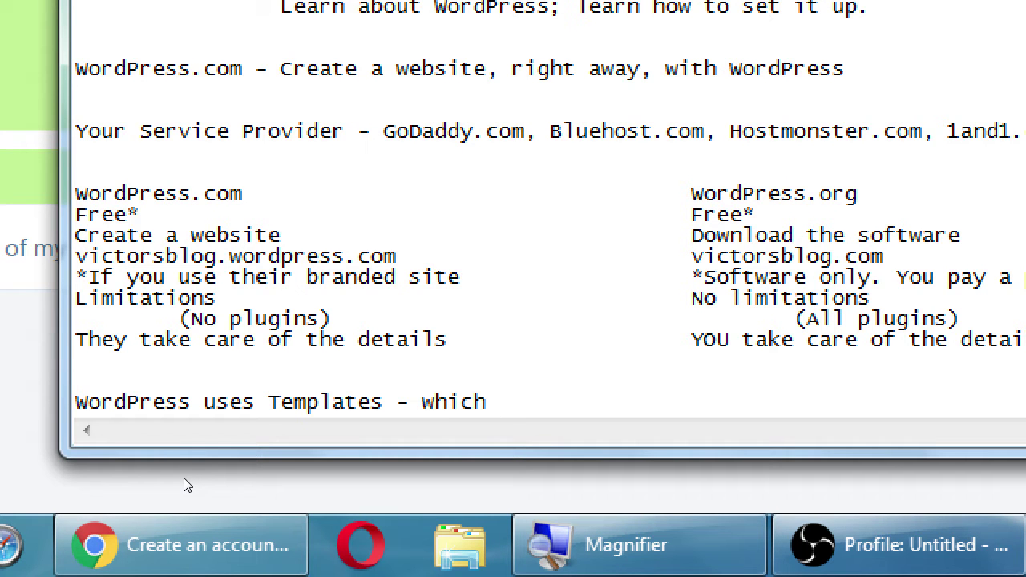
{"action": "type", "text": "let you change"}
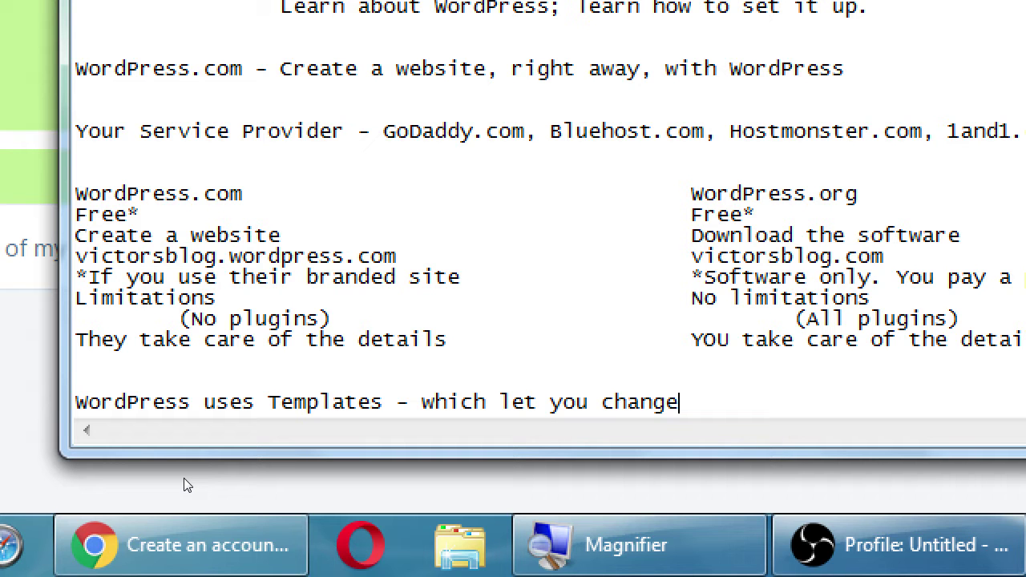
{"action": "type", "text": " your design v"}
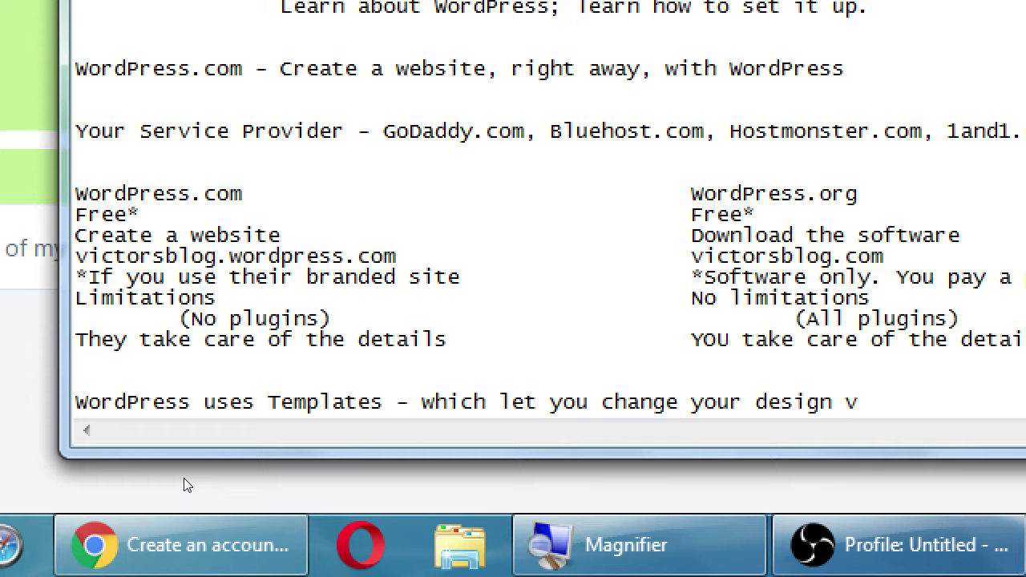
{"action": "type", "text": "ery easily"}
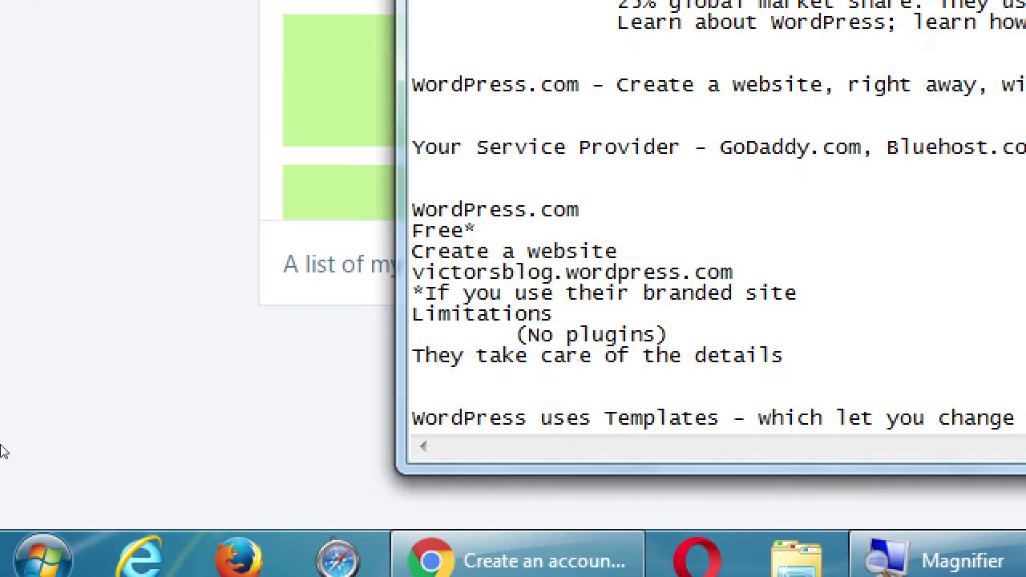
- Bring the WordPress.com signup back in front and zoom the Magnifier out to 1x
{"action": "left_click", "coordinate": [70, 363]}
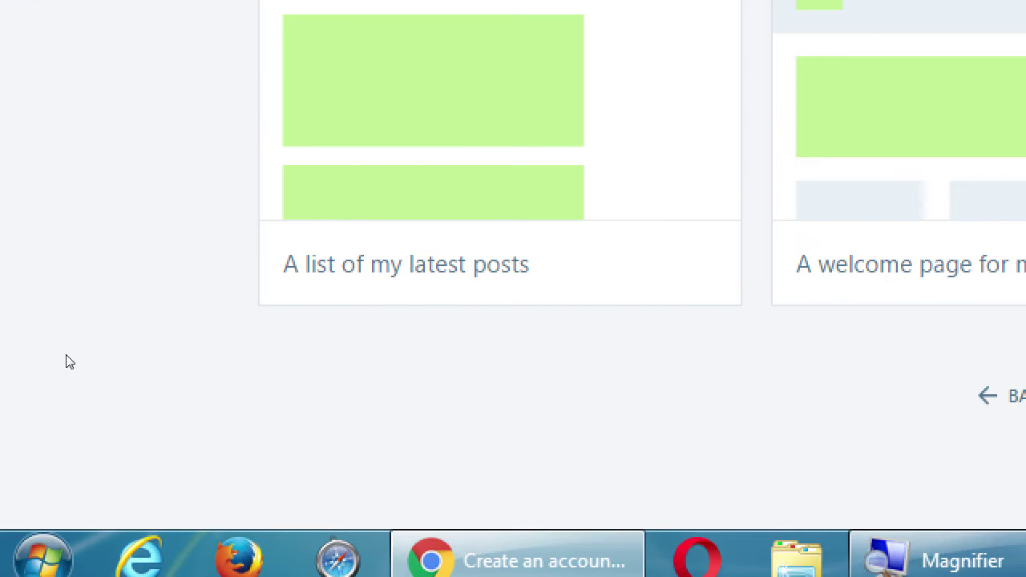
{"action": "key", "text": "super+minus"}
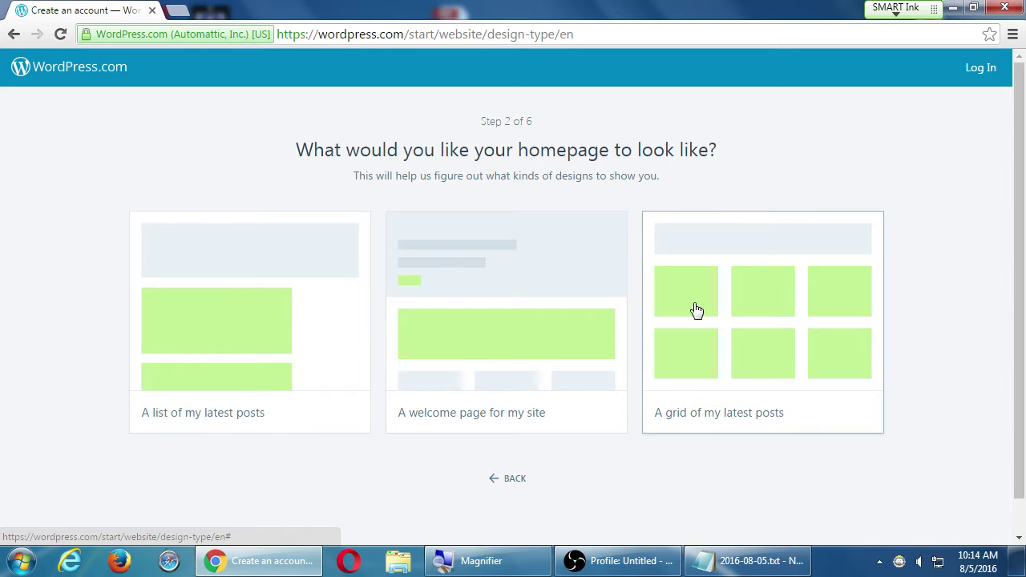
- Choose 'A list of my latest posts' as the homepage and browse the theme options
{"action": "left_click", "coordinate": [255, 335]}
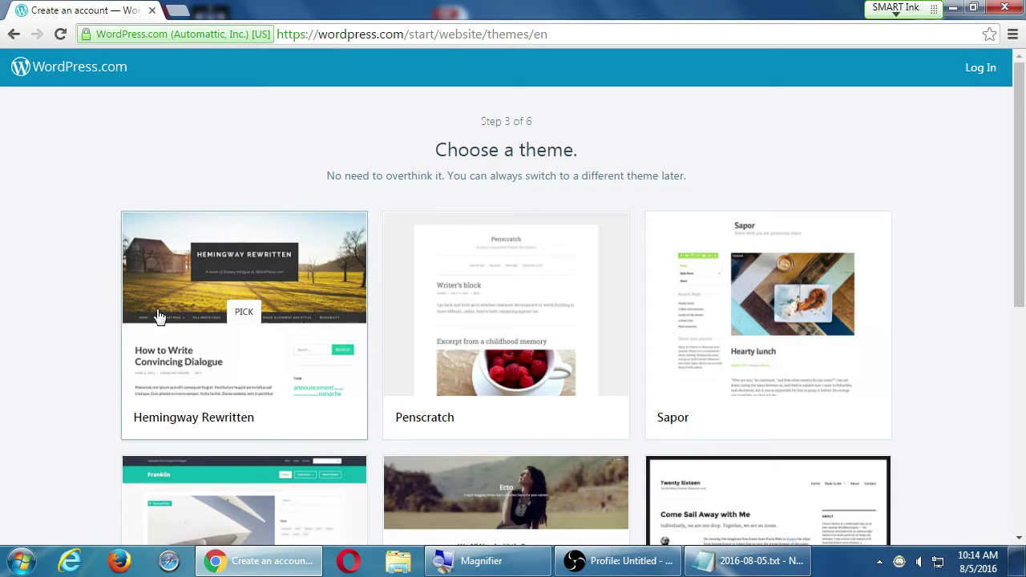
{"action": "scroll", "coordinate": [24, 297], "scroll_direction": "down", "scroll_amount": 1}
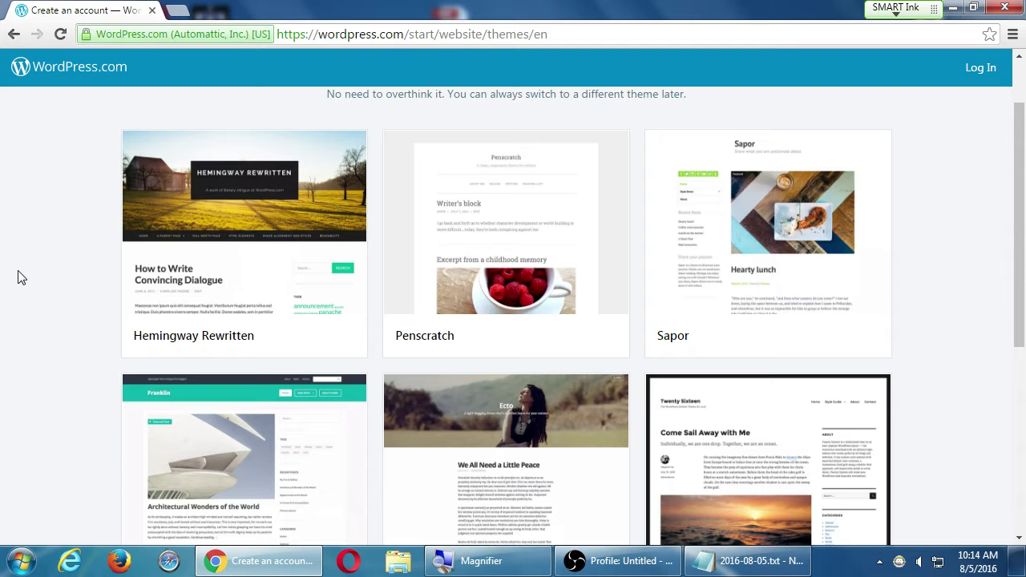
{"action": "scroll", "coordinate": [21, 277], "scroll_direction": "down", "scroll_amount": 5}
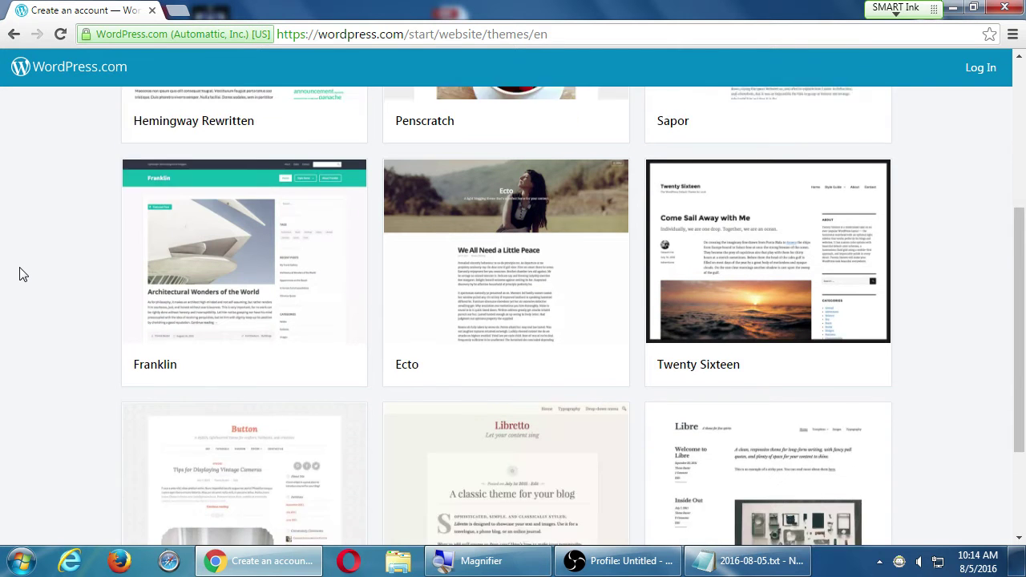
{"action": "scroll", "coordinate": [23, 274], "scroll_direction": "up", "scroll_amount": 5}
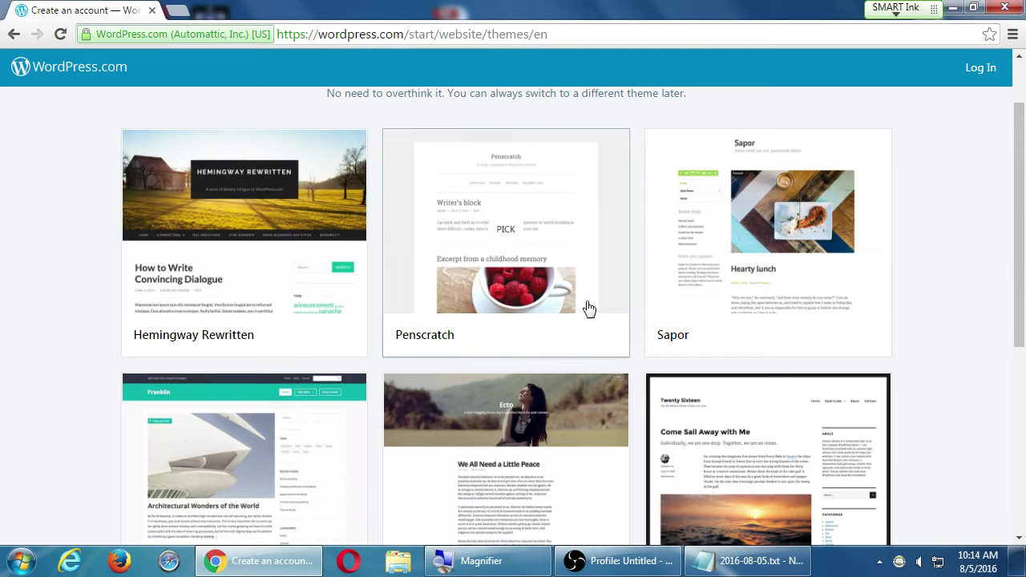
{"action": "scroll", "coordinate": [861, 339], "scroll_direction": "down", "scroll_amount": 3}
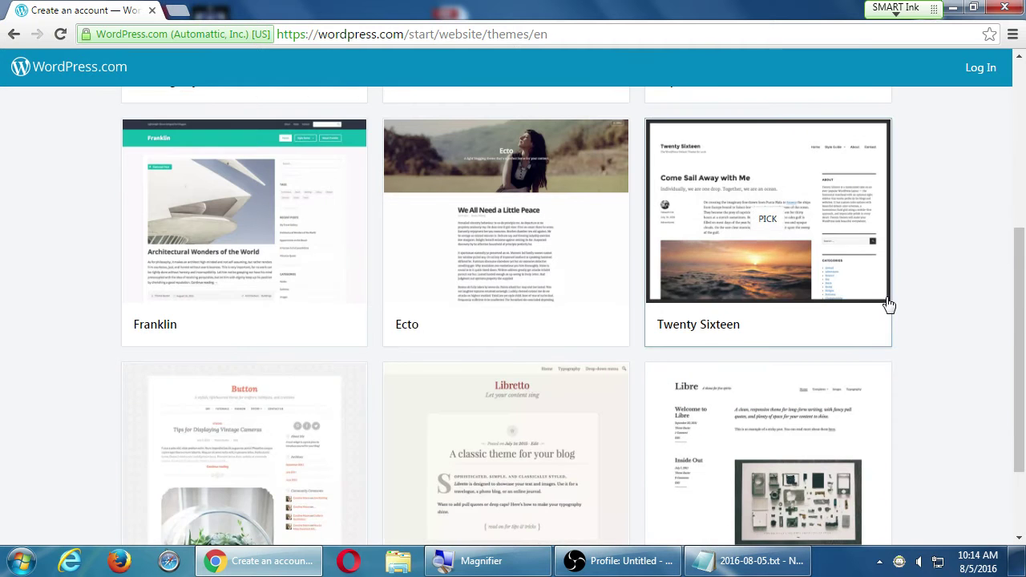
{"action": "scroll", "coordinate": [914, 305], "scroll_direction": "down", "scroll_amount": 3}
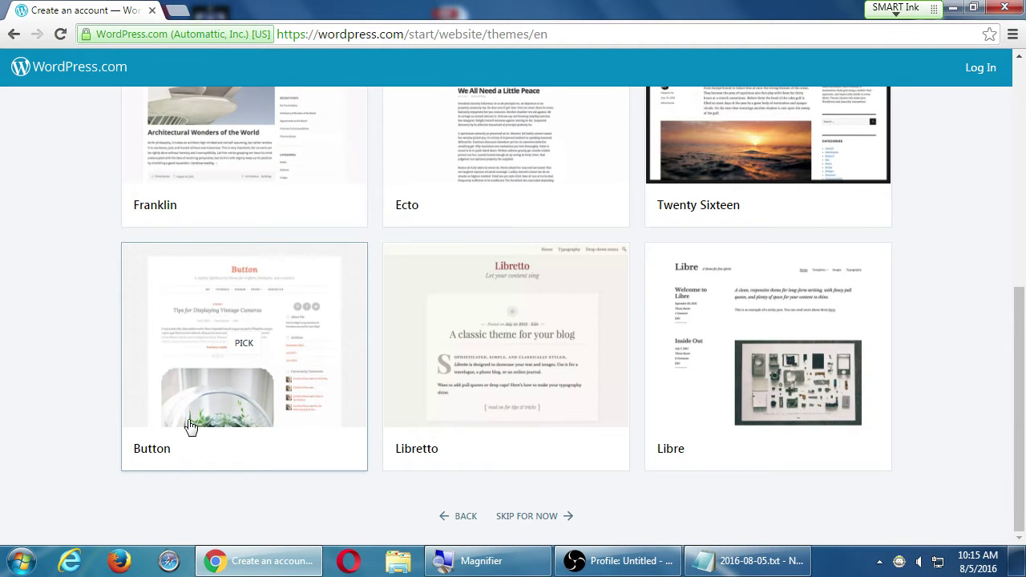
- Pick the Button theme and search site addresses for 'victorfoodwriter'
{"action": "left_click", "coordinate": [243, 351]}
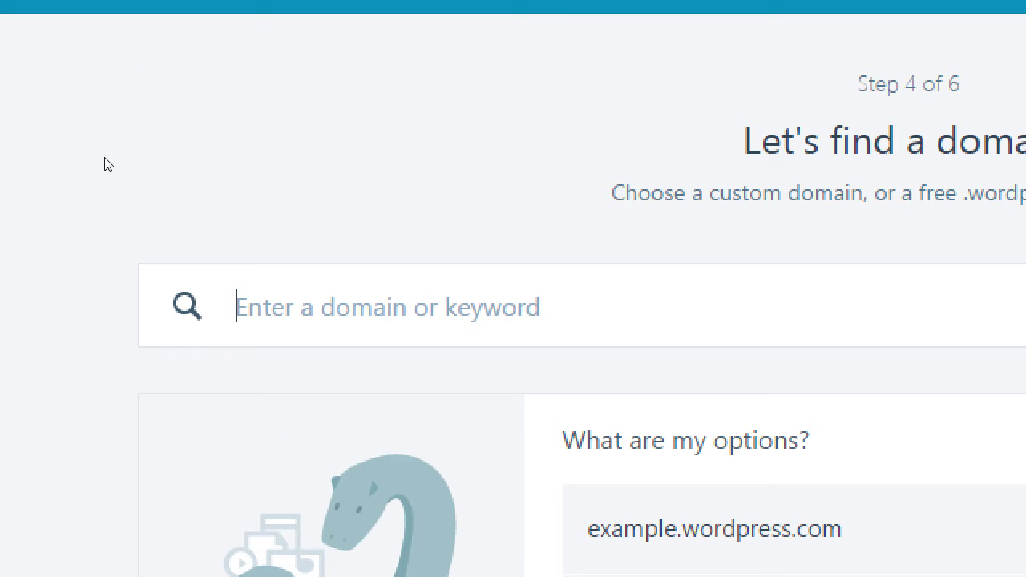
{"action": "type", "text": "victor"}
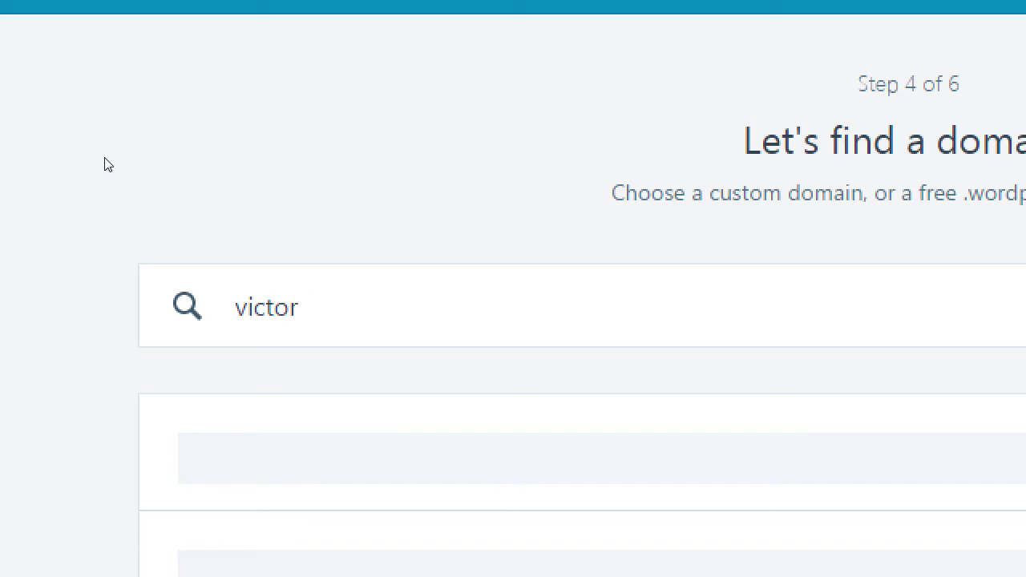
{"action": "type", "text": "foodwriter"}
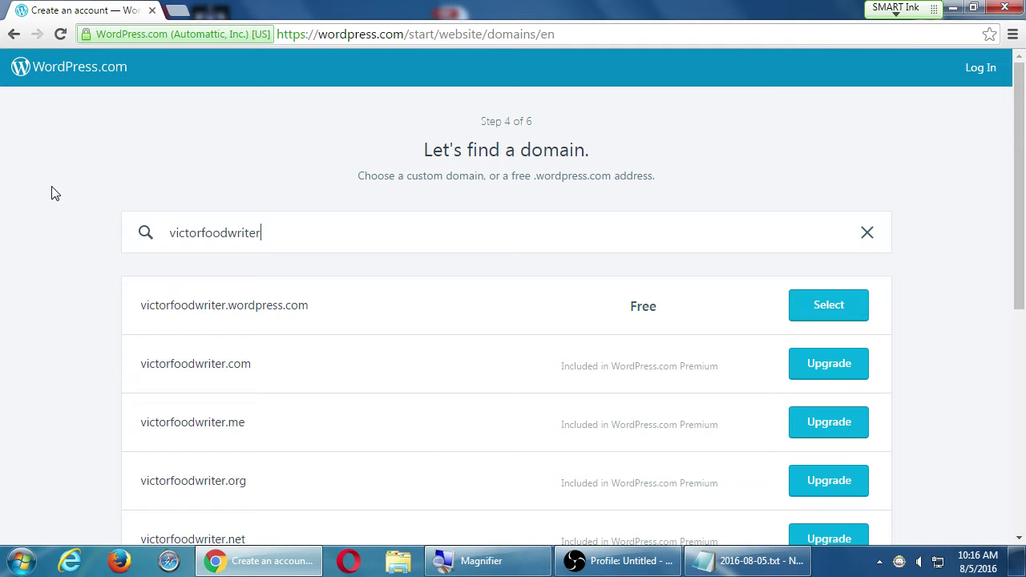
{"action": "scroll", "coordinate": [54, 193], "scroll_direction": "down", "scroll_amount": 5}
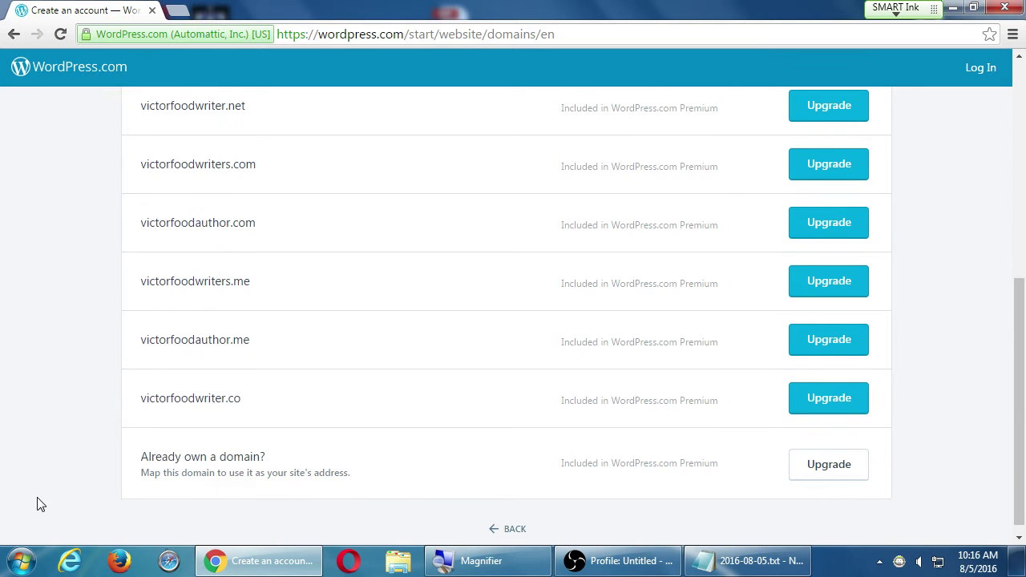
{"action": "scroll", "coordinate": [46, 473], "scroll_direction": "up", "scroll_amount": 5}
{"action": "scroll", "coordinate": [45, 473], "scroll_direction": "up", "scroll_amount": 1}
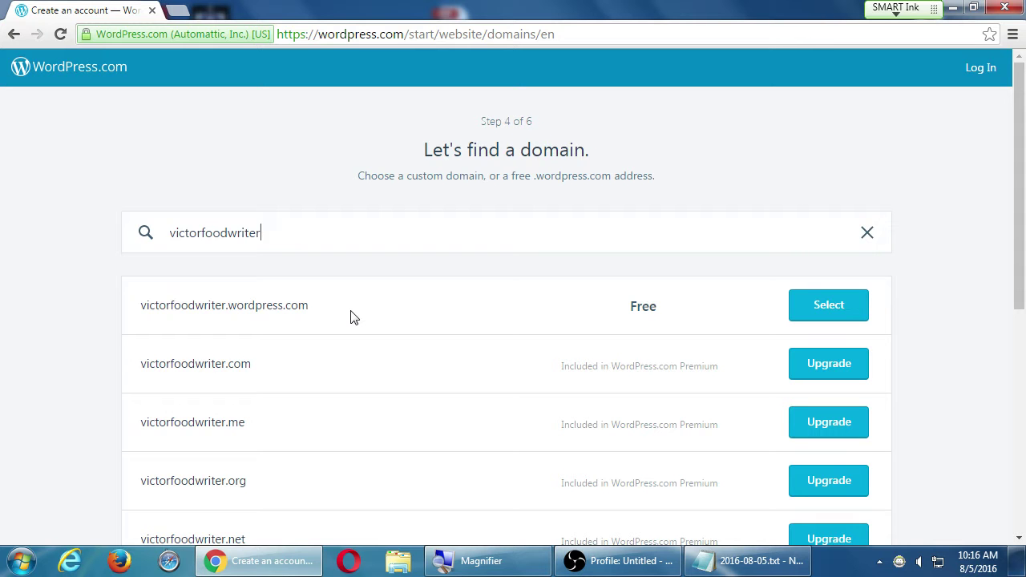
- Try 'victorsbakery', then return to the food-writer name and select its free wordpress.com address
{"action": "key", "text": "ctrl+a"}
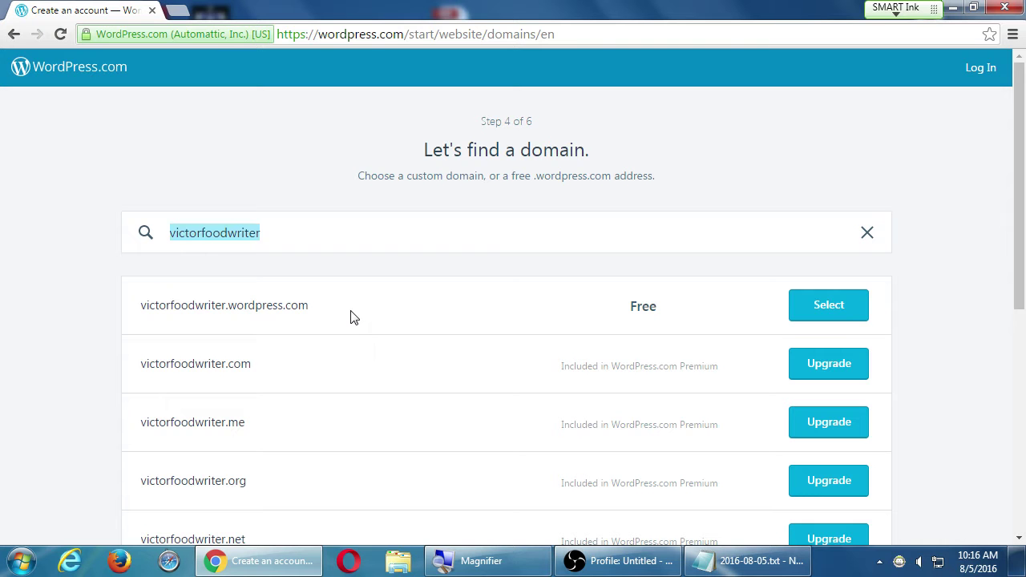
{"action": "type", "text": "victorsbakery"}
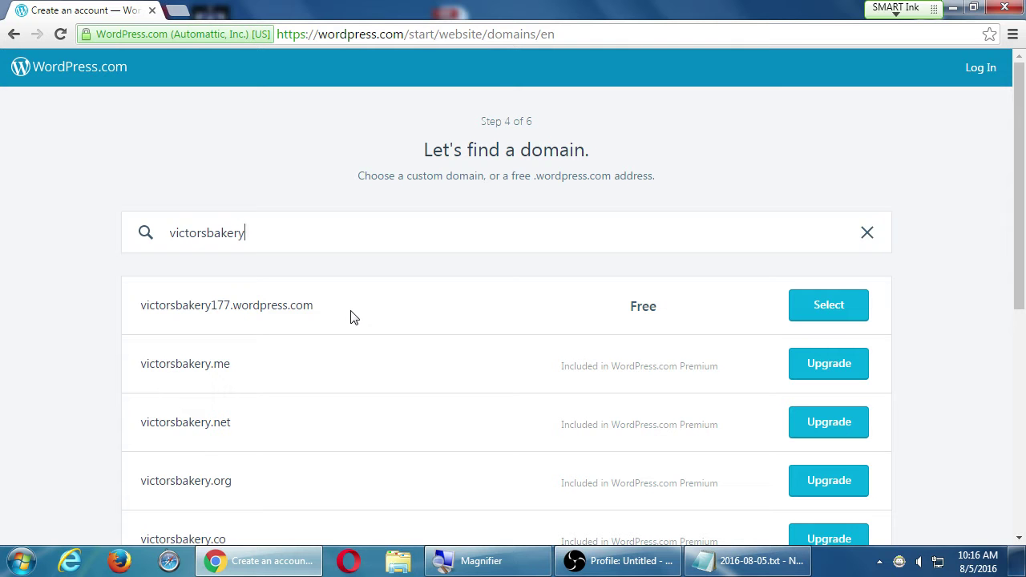
{"action": "key", "text": "BackSpace"}
{"action": "key", "text": "BackSpace"}
{"action": "key", "text": "BackSpace"}
{"action": "key", "text": "BackSpace"}
{"action": "key", "text": "BackSpace"}
{"action": "key", "text": "BackSpace"}
{"action": "key", "text": "BackSpace"}
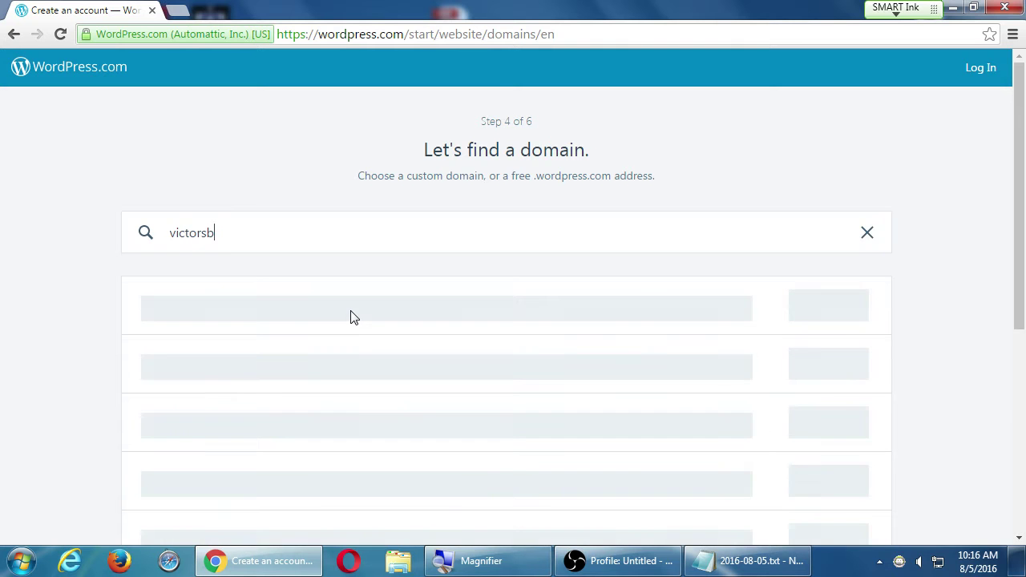
{"action": "type", "text": "foodwriter"}
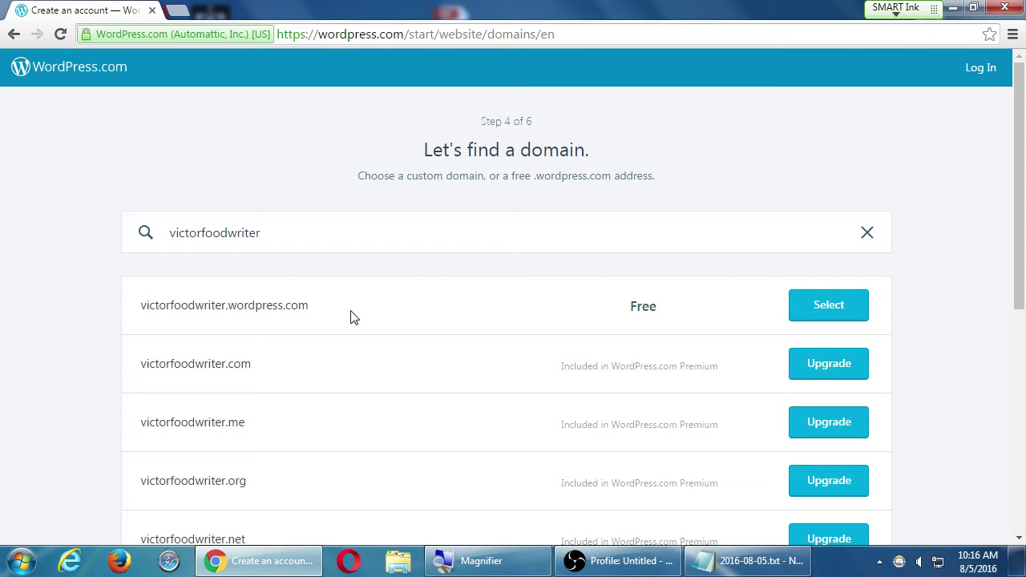
{"action": "left_click", "coordinate": [848, 316]}
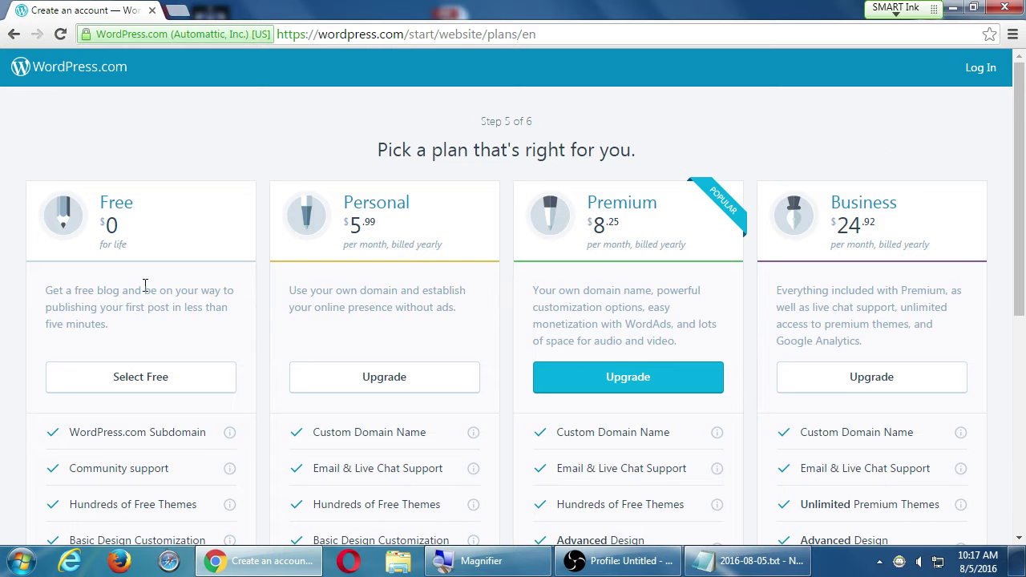
- Choose the Free plan on the Pick a plan page
{"action": "left_click", "coordinate": [135, 391]}
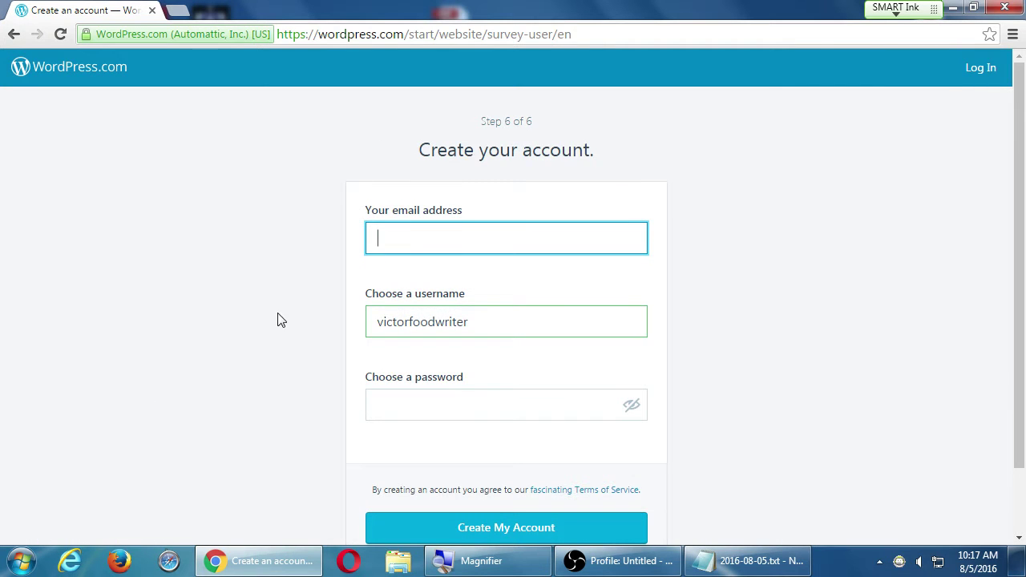
{"action": "scroll", "coordinate": [716, 345], "scroll_direction": "down", "scroll_amount": 1}
{"action": "scroll", "coordinate": [716, 344], "scroll_direction": "down", "scroll_amount": 1}
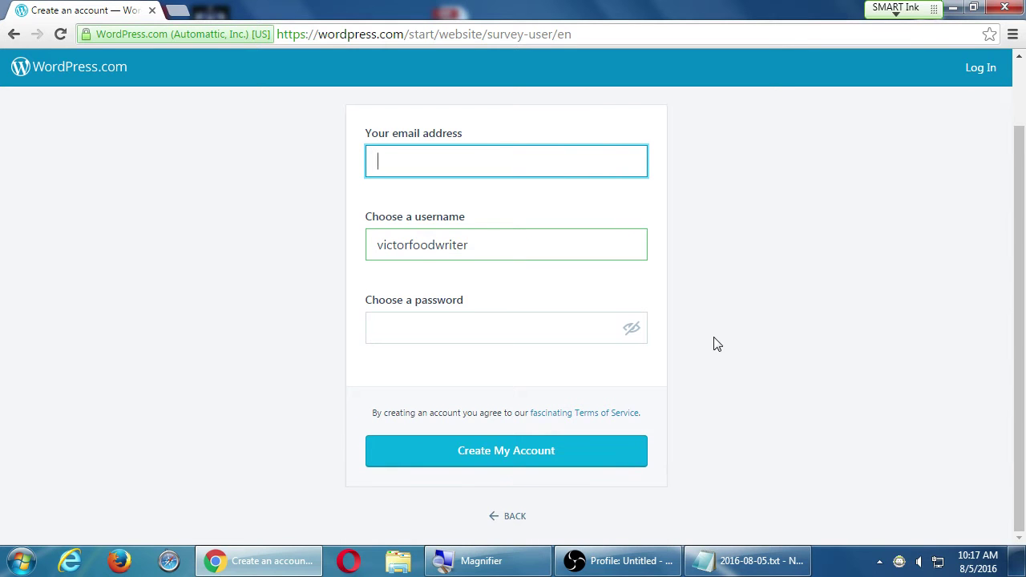
{"action": "scroll", "coordinate": [717, 344], "scroll_direction": "up", "scroll_amount": 1}
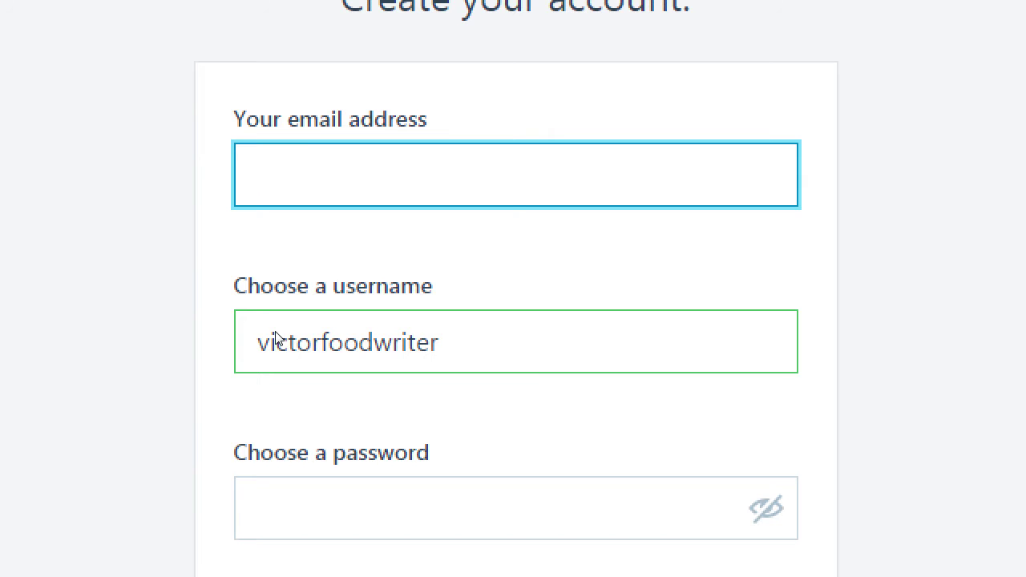
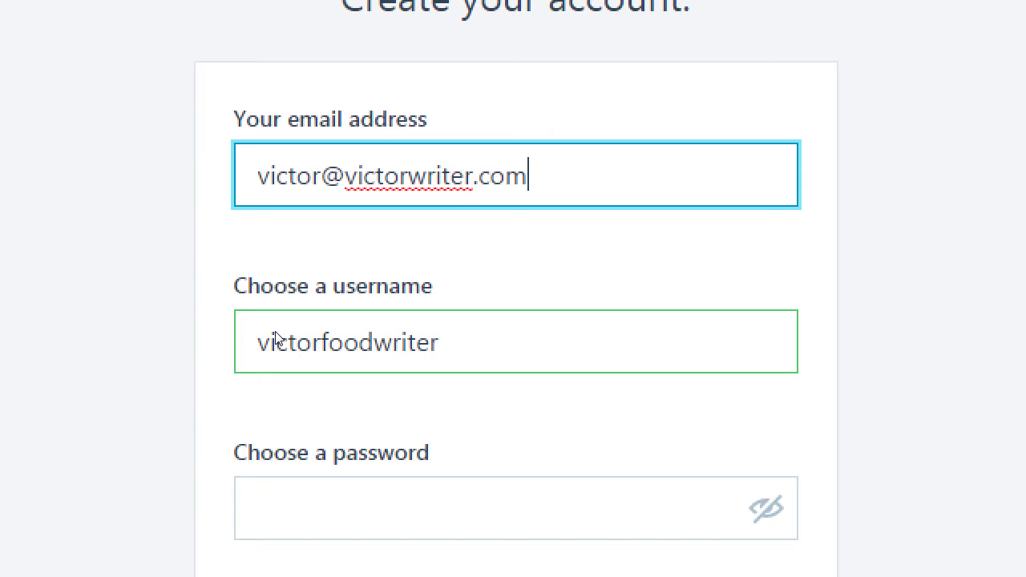
- Enter the account email address and a password, then create the WordPress.com account
{"action": "key", "text": "Tab"}
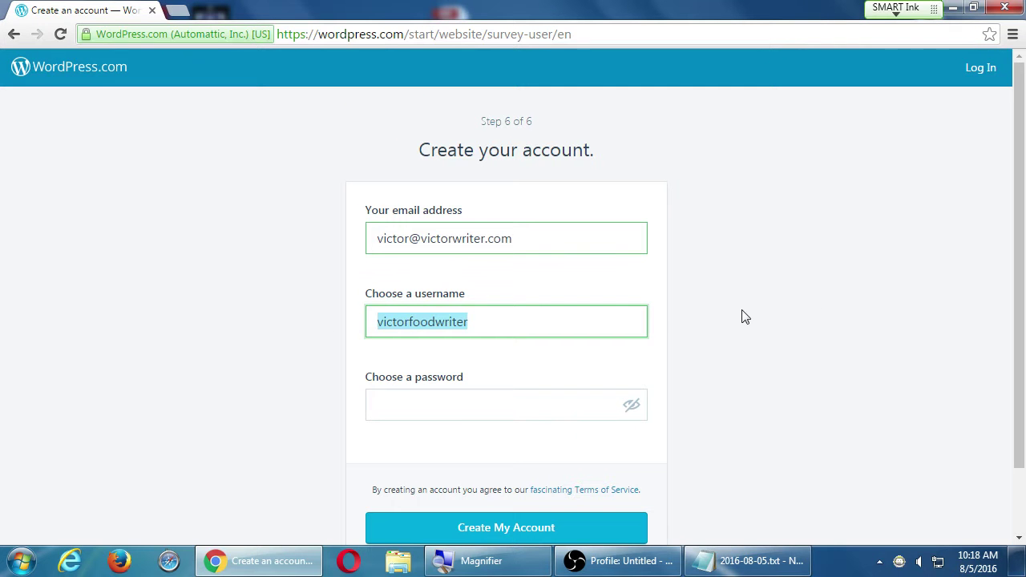
{"action": "left_click", "coordinate": [579, 503]}
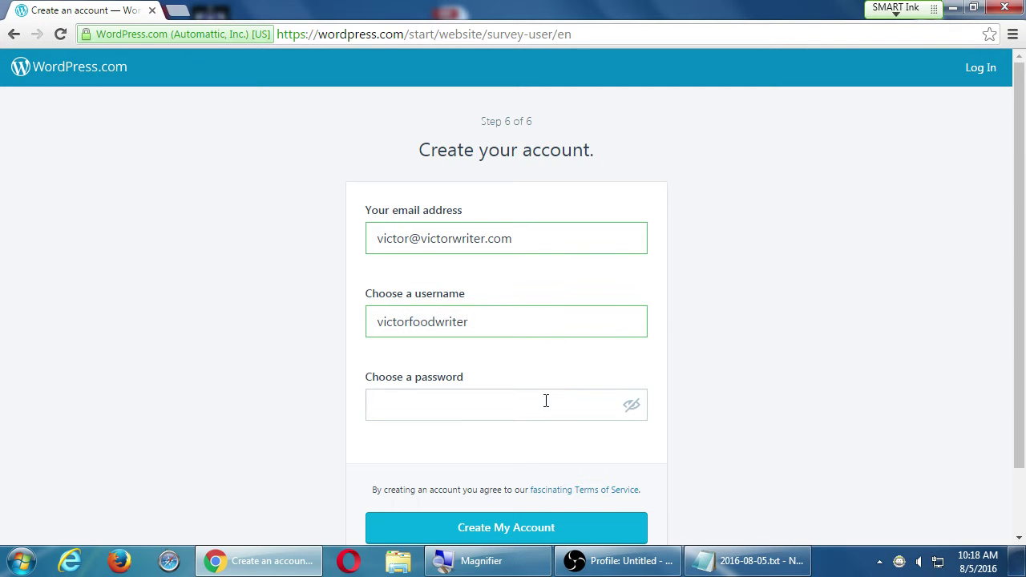
{"action": "left_click", "coordinate": [538, 401]}
{"action": "type", "text": "••"}
{"action": "key", "text": "BackSpace"}
{"action": "key", "text": "BackSpace"}
{"action": "type", "text": "•••••••••"}
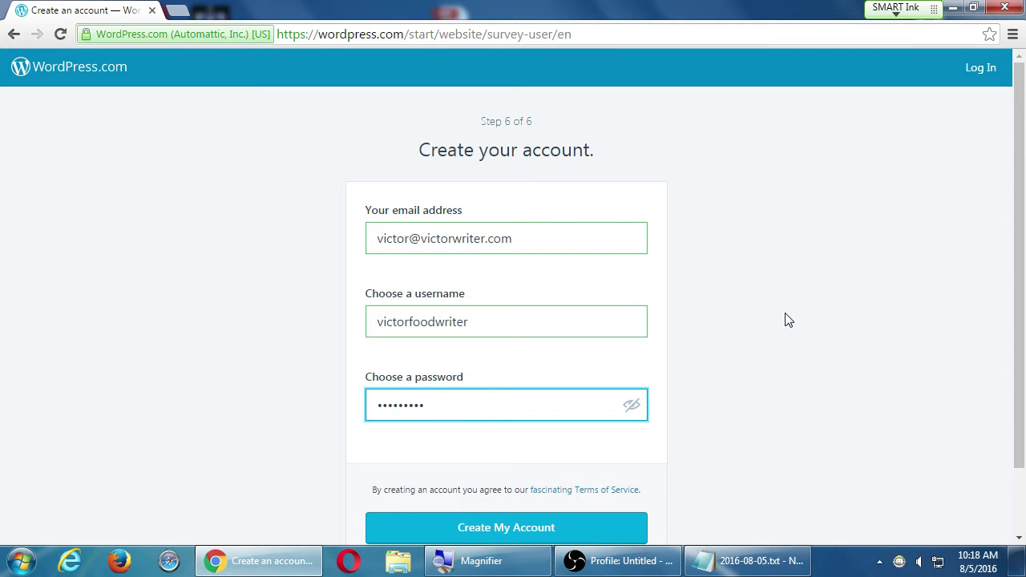
{"action": "scroll", "coordinate": [797, 321], "scroll_direction": "down", "scroll_amount": 1}
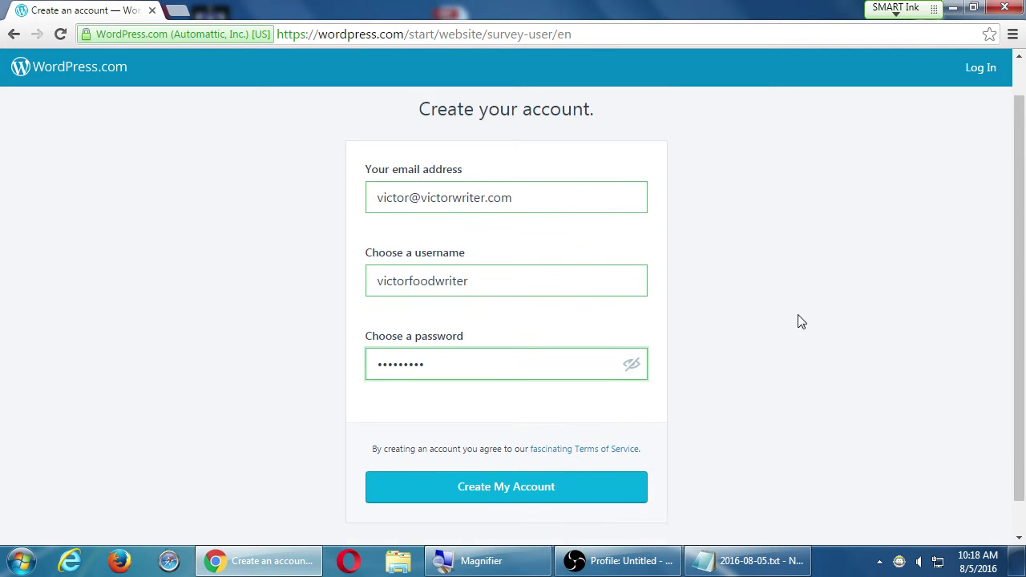
{"action": "left_click", "coordinate": [517, 488]}
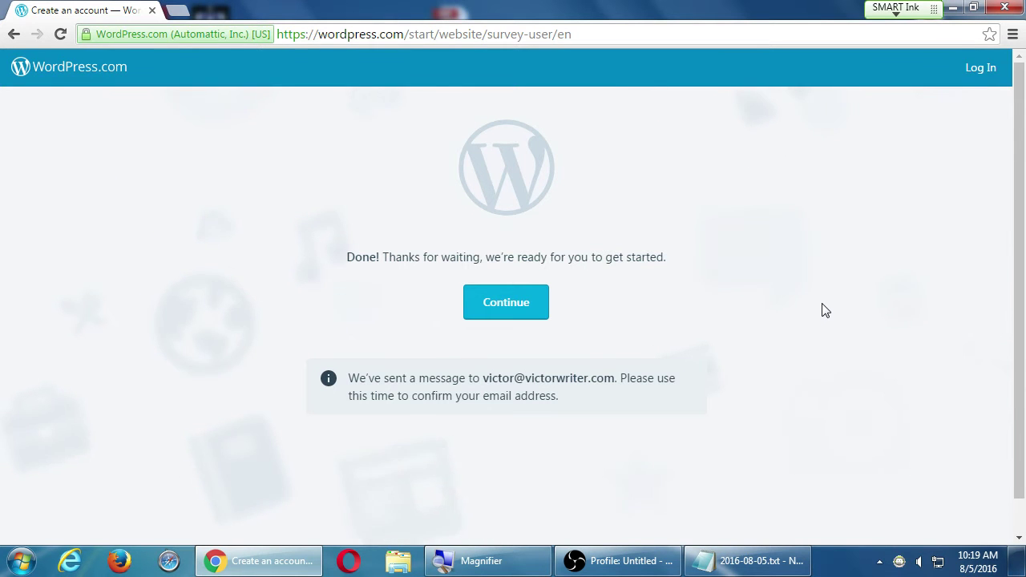
- Continue into the new food-writer site, then minimize all windows to show the desktop
{"action": "left_click", "coordinate": [515, 310]}
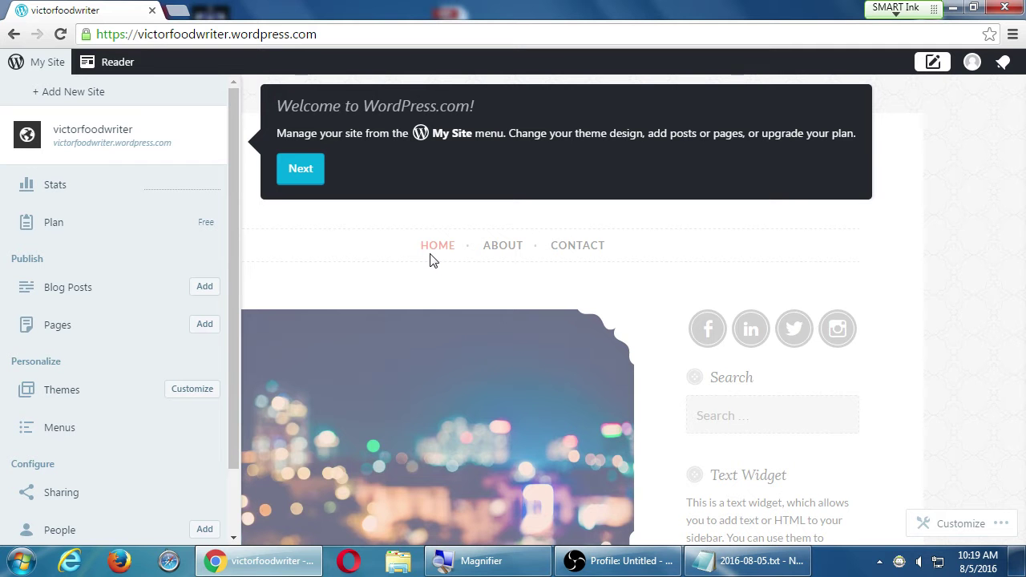
{"action": "key", "text": "super+plus"}
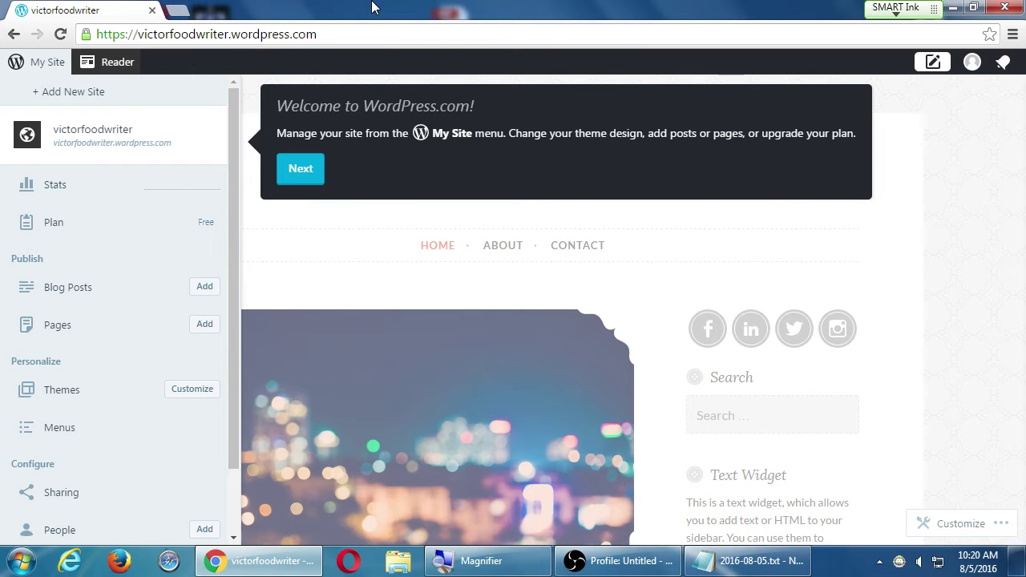
{"action": "key", "text": "super+d"}
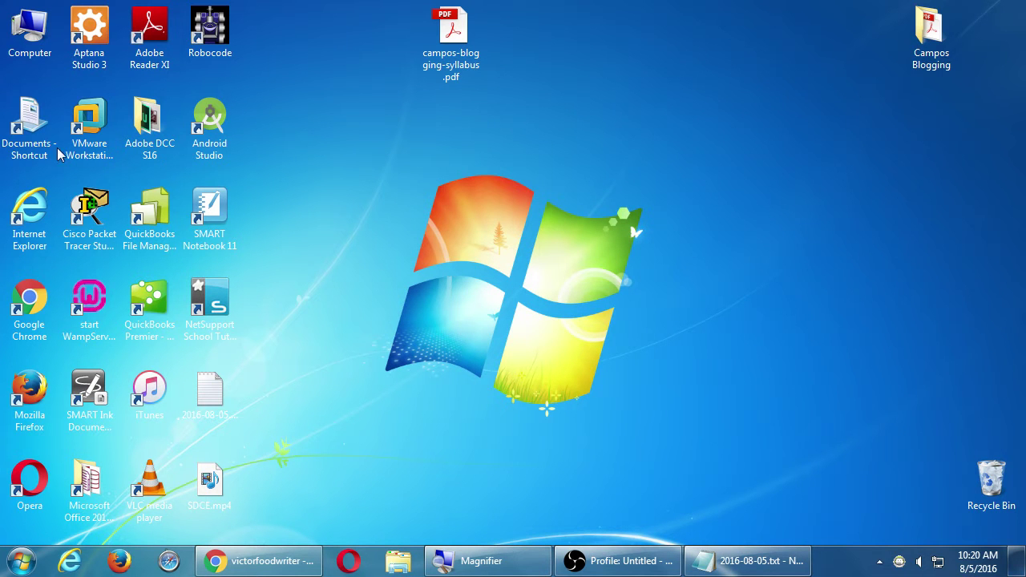
- Open the Campos Blogging folder on the classroom data (Z:) drive in a restored window
{"action": "double_click", "coordinate": [36, 46]}
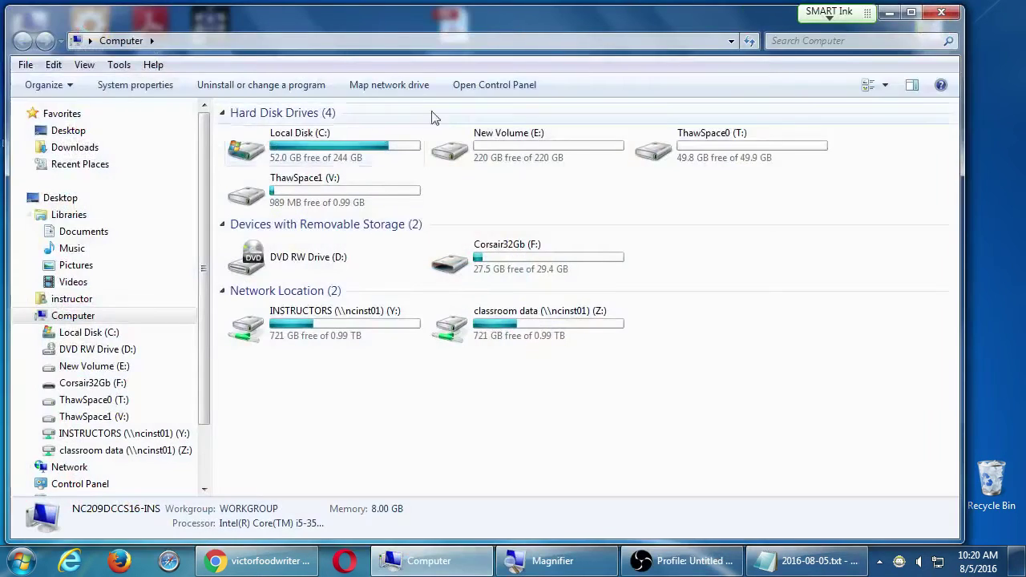
{"action": "double_click", "coordinate": [484, 328]}
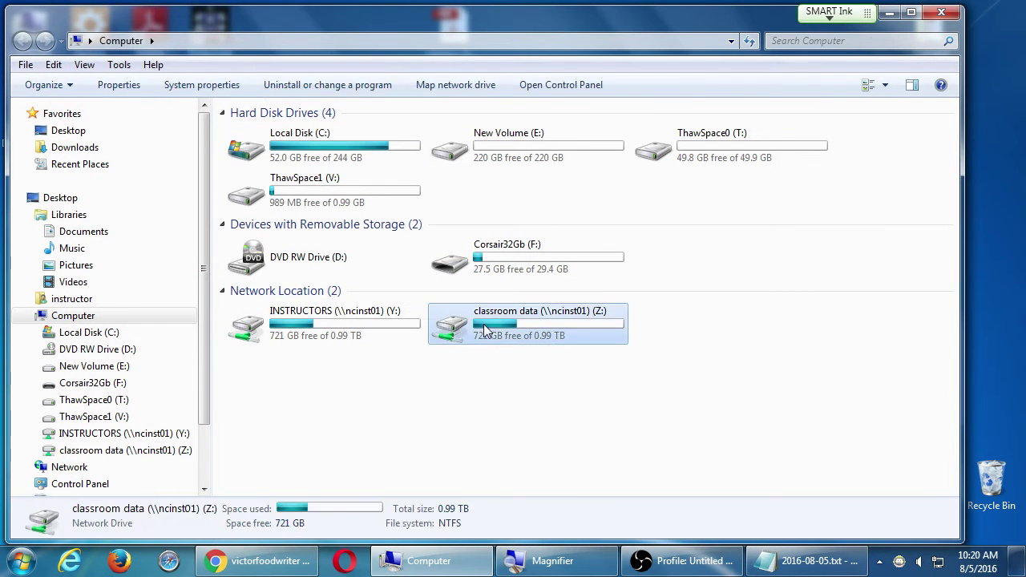
{"action": "type", "text": "campos"}
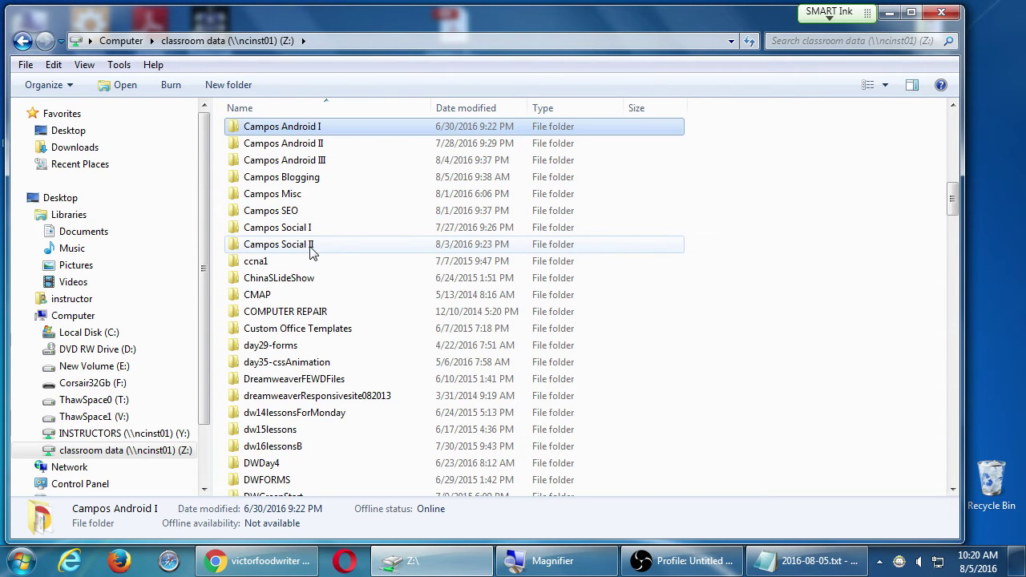
{"action": "double_click", "coordinate": [314, 177]}
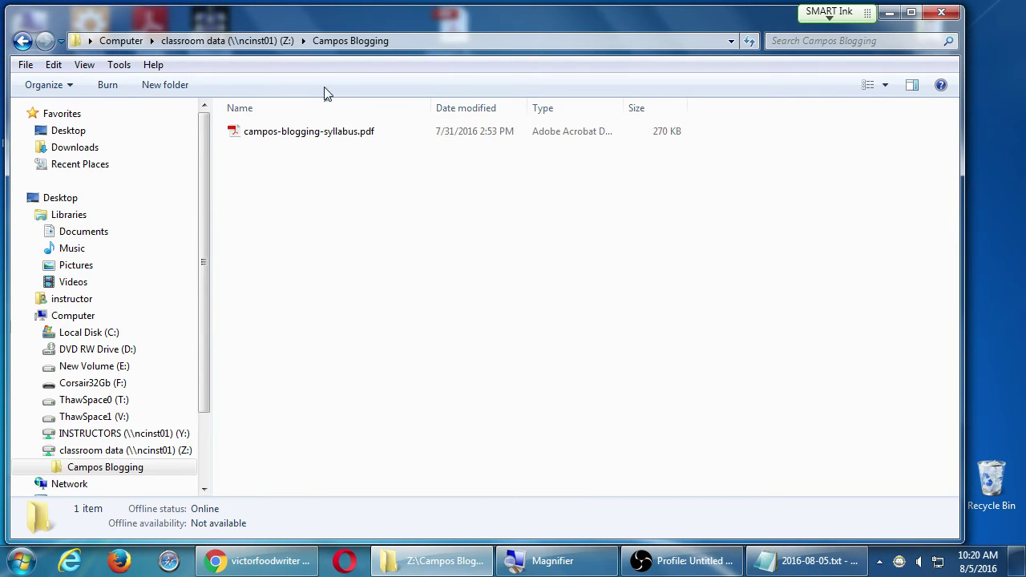
{"action": "double_click", "coordinate": [327, 12]}
- Copy campos-blogging-wordpress-checklist.pdf from F: 2016-08 4Blog into Campos Blogging, then close both windows
{"action": "double_click", "coordinate": [32, 28]}
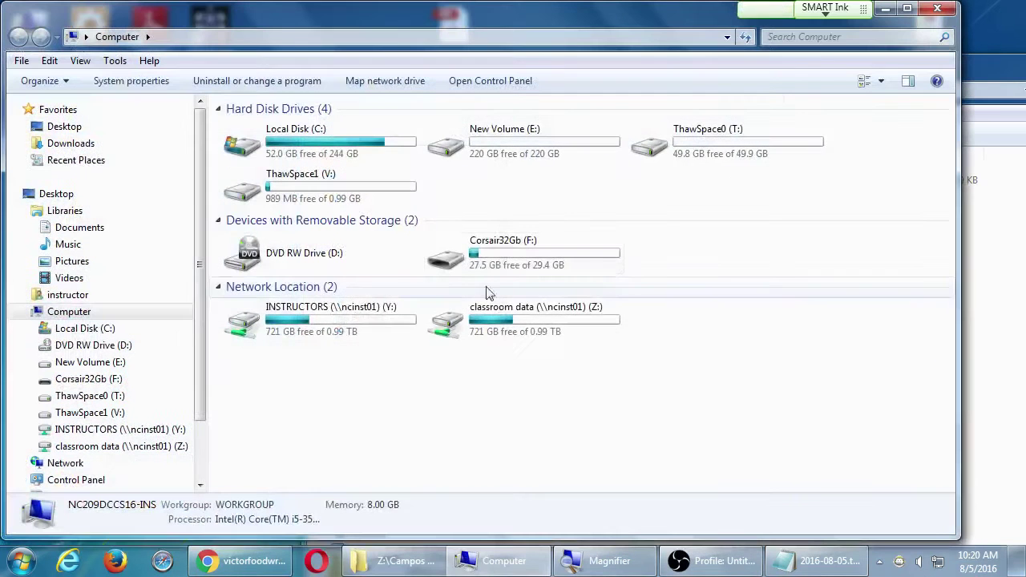
{"action": "double_click", "coordinate": [513, 250]}
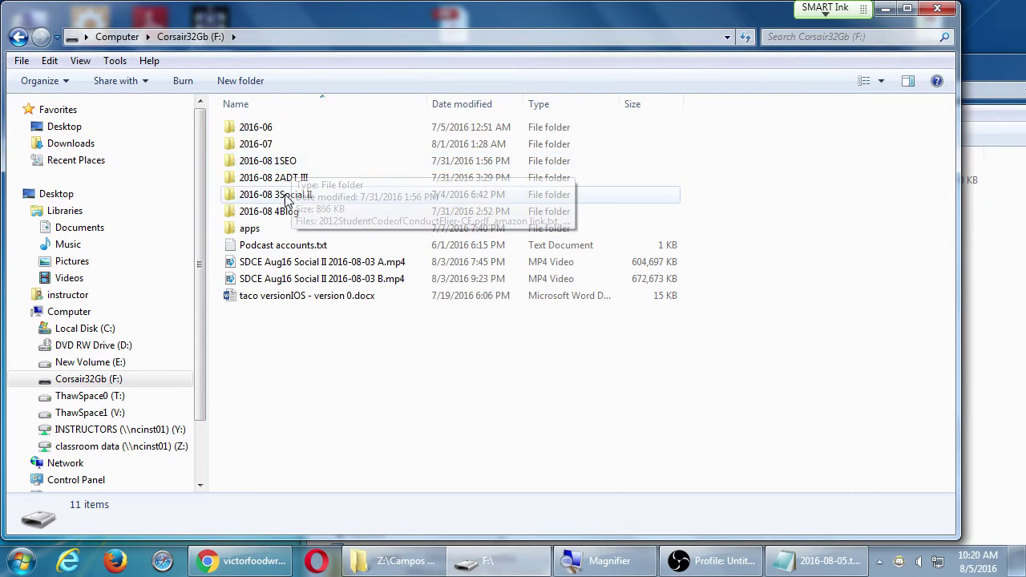
{"action": "double_click", "coordinate": [293, 211]}
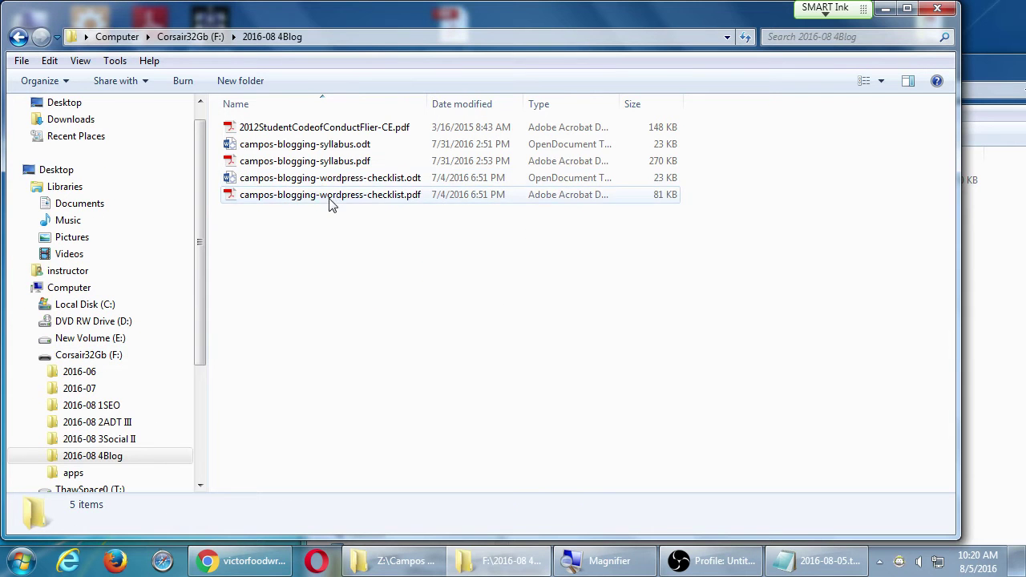
{"action": "left_click_drag", "start_coordinate": [328, 198], "coordinate": [990, 279]}
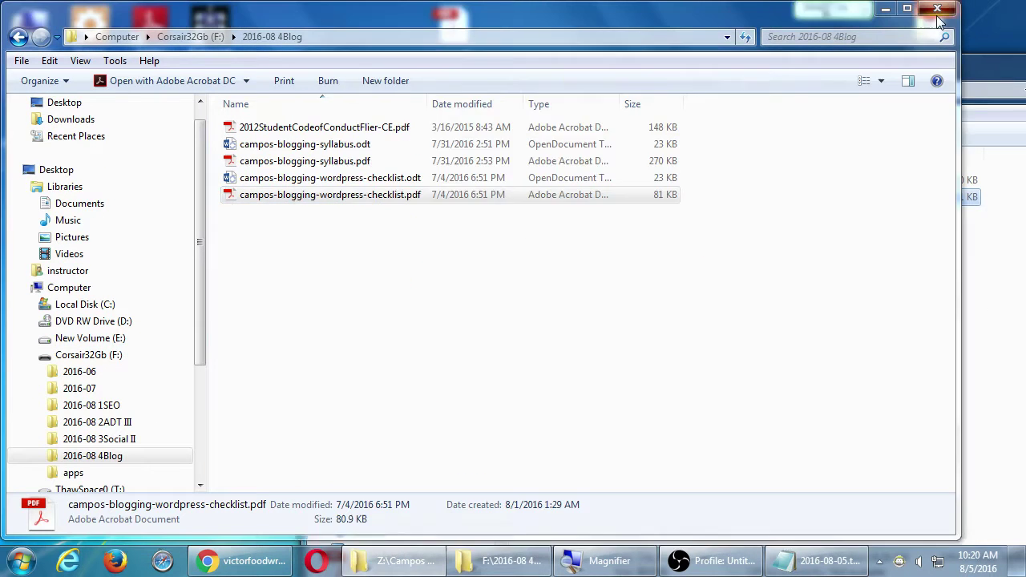
{"action": "left_click", "coordinate": [937, 8]}
{"action": "left_click_drag", "start_coordinate": [942, 76], "coordinate": [654, 121]}
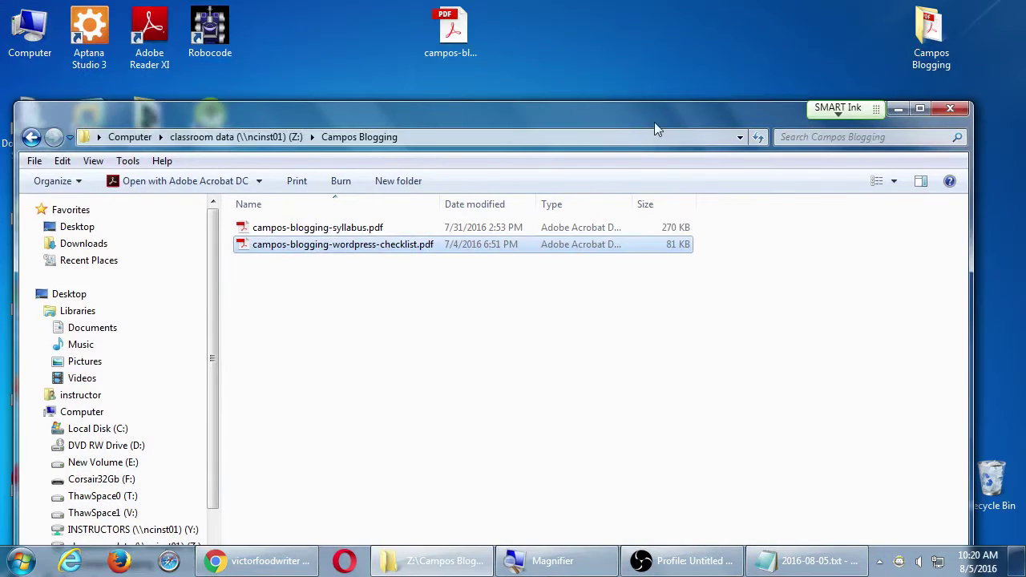
{"action": "left_click", "coordinate": [949, 108]}
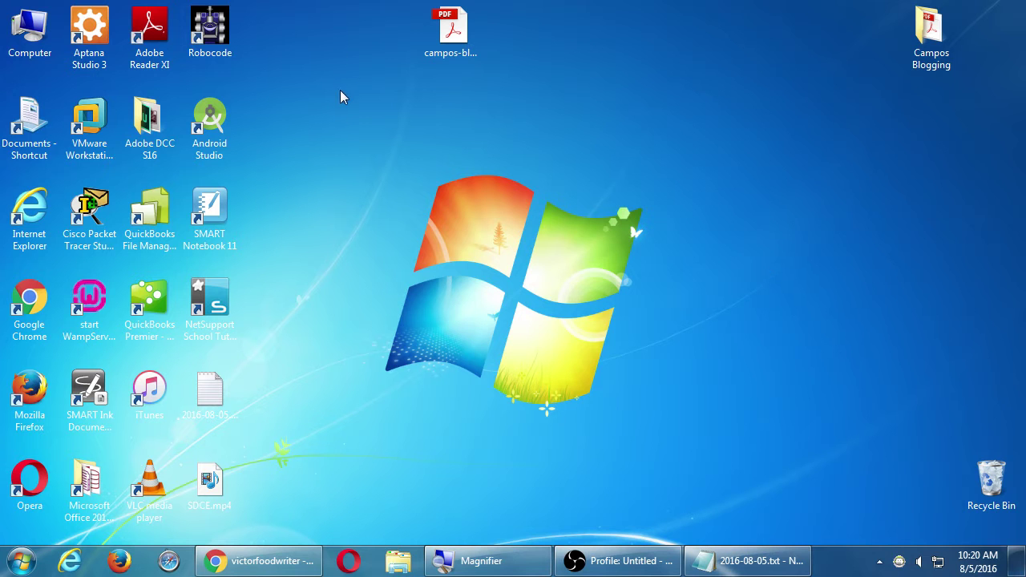
- Magnify the screen and open Z:\Campos Blogging showing the syllabus and checklist PDFs
{"action": "left_click", "coordinate": [31, 39]}
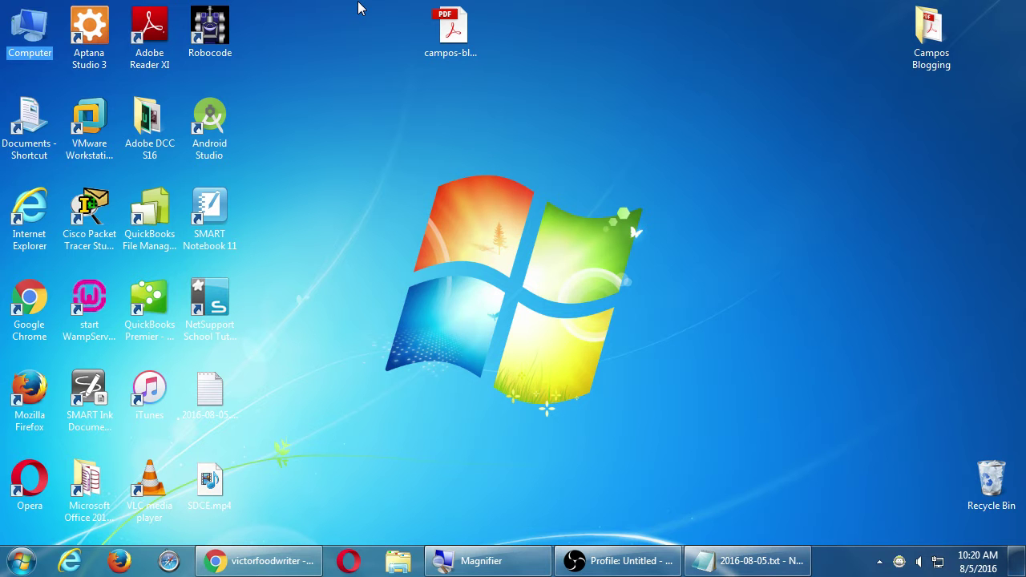
{"action": "key", "text": "super+plus"}
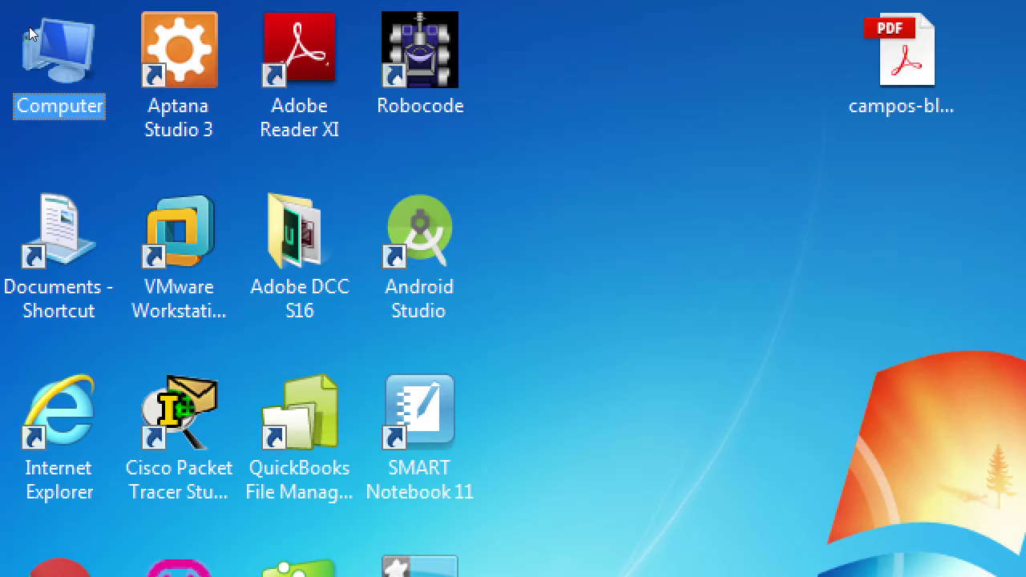
{"action": "double_click", "coordinate": [29, 26]}
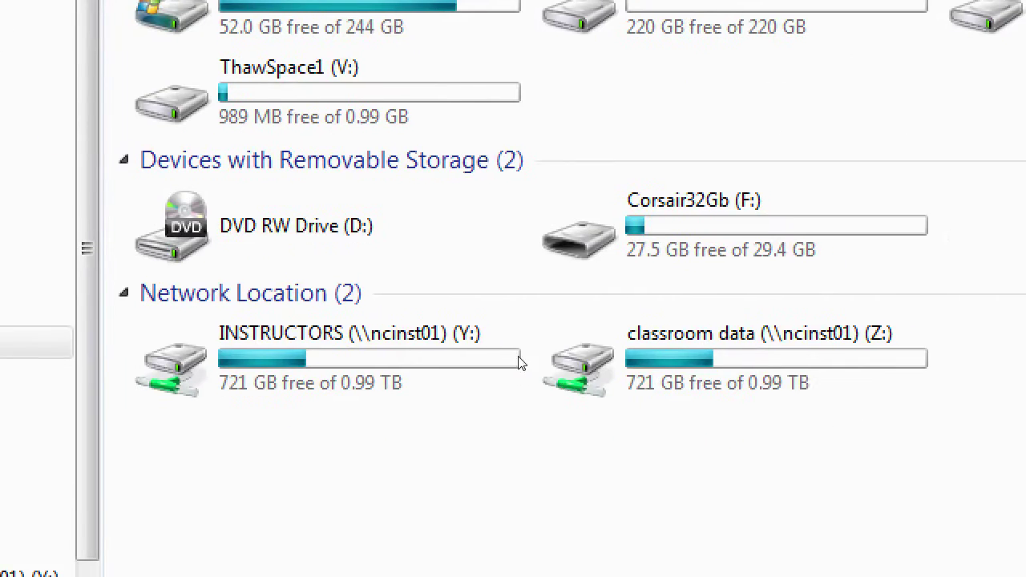
{"action": "left_click", "coordinate": [875, 576]}
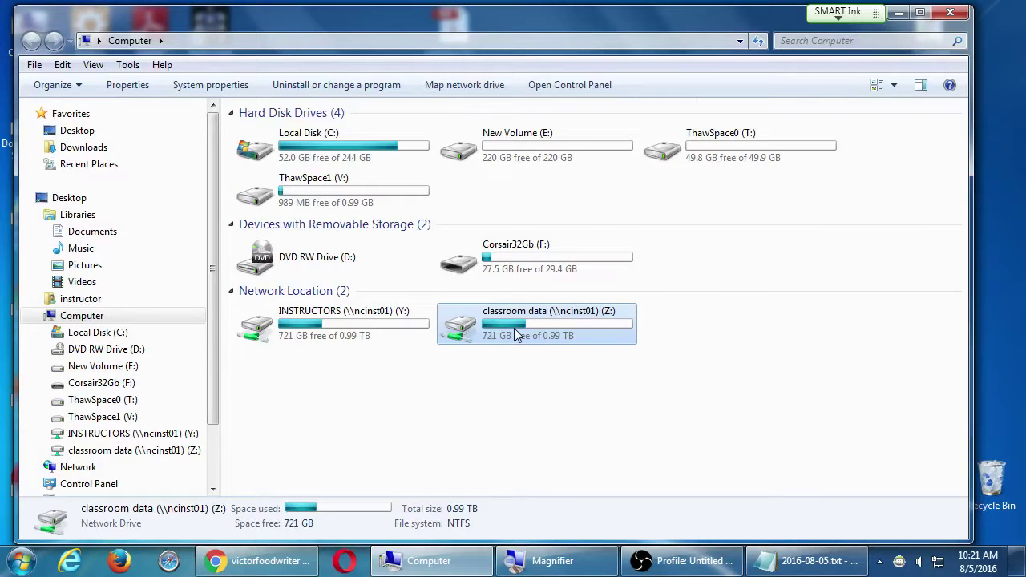
{"action": "double_click", "coordinate": [517, 335]}
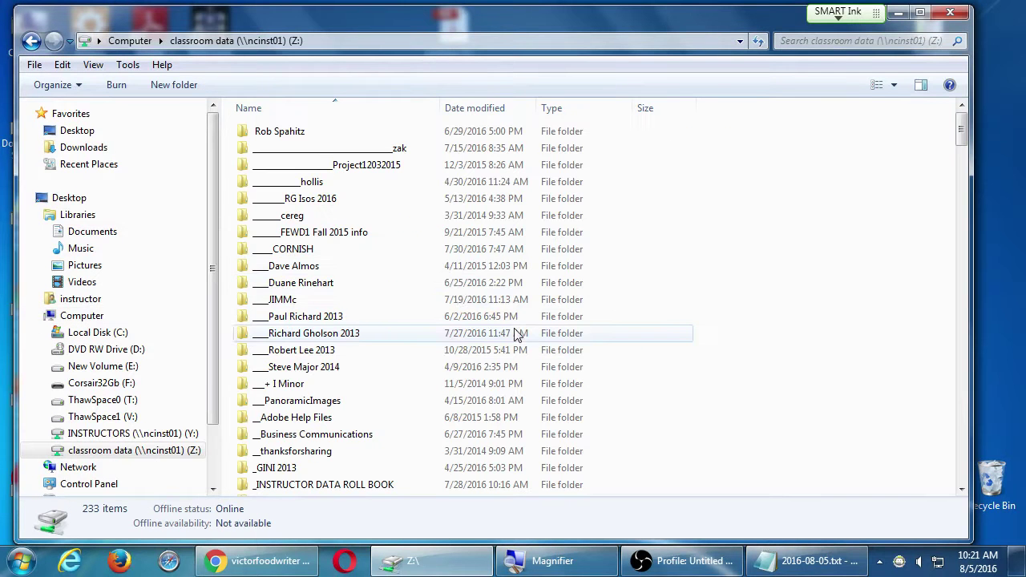
{"action": "left_click", "coordinate": [430, 215]}
{"action": "key", "text": "c"}
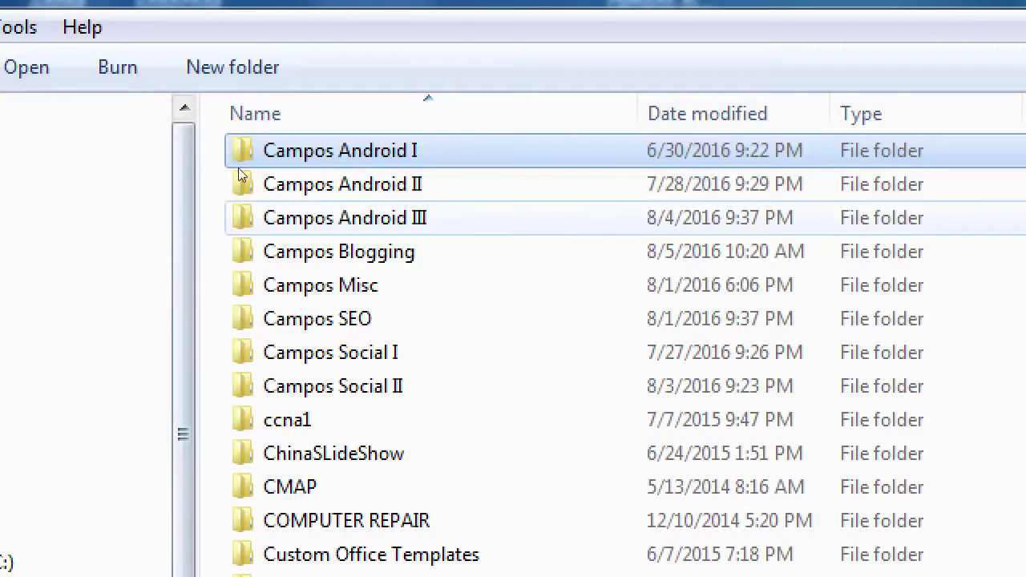
{"action": "key", "text": "Down"}
{"action": "key", "text": "Down"}
{"action": "key", "text": "Down"}
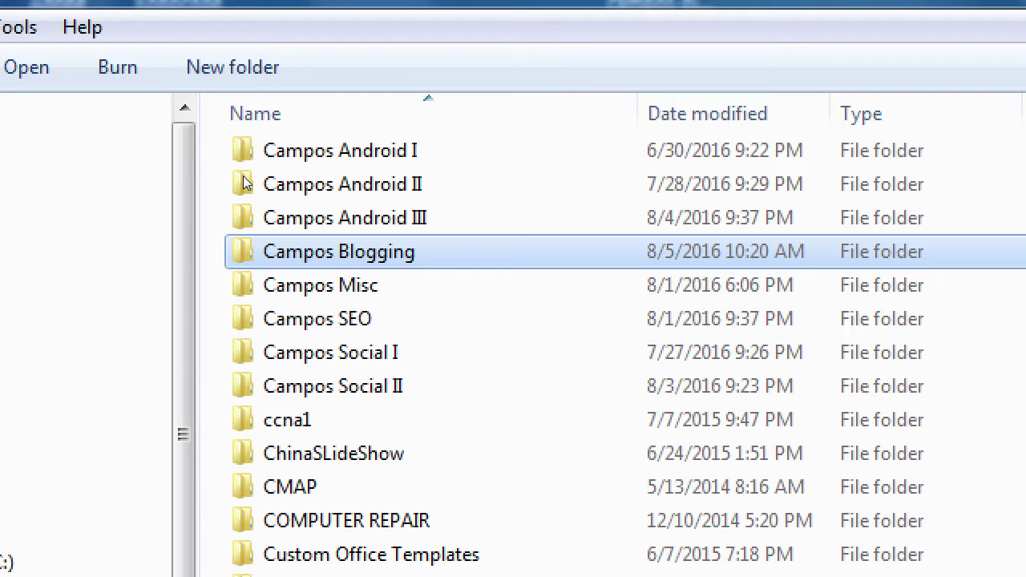
{"action": "key", "text": "Return"}
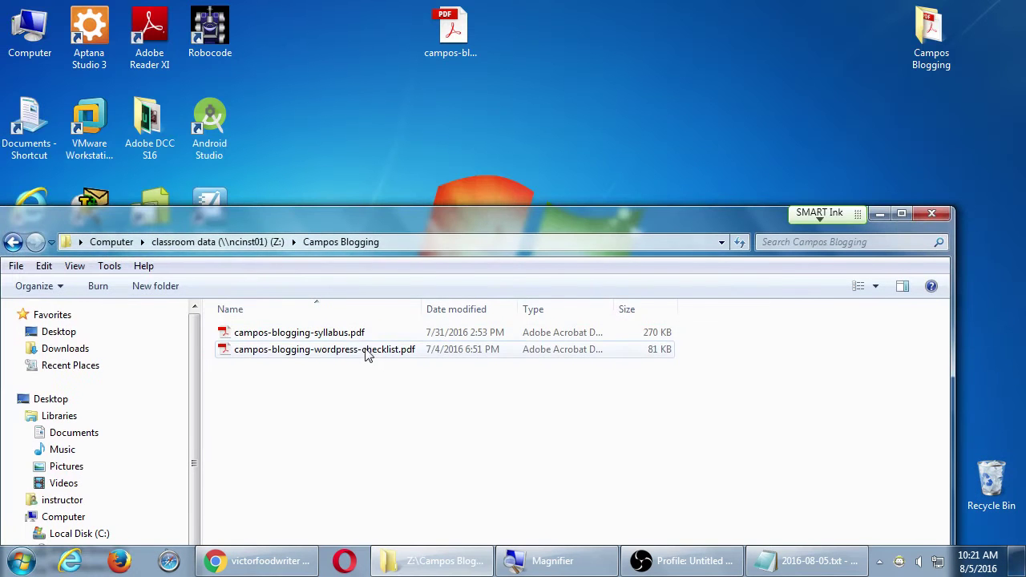
- Copy the checklist PDF to the desktop, close Explorer, and place it beside the syllabus PDF
{"action": "left_click_drag", "start_coordinate": [367, 350], "coordinate": [607, 91]}
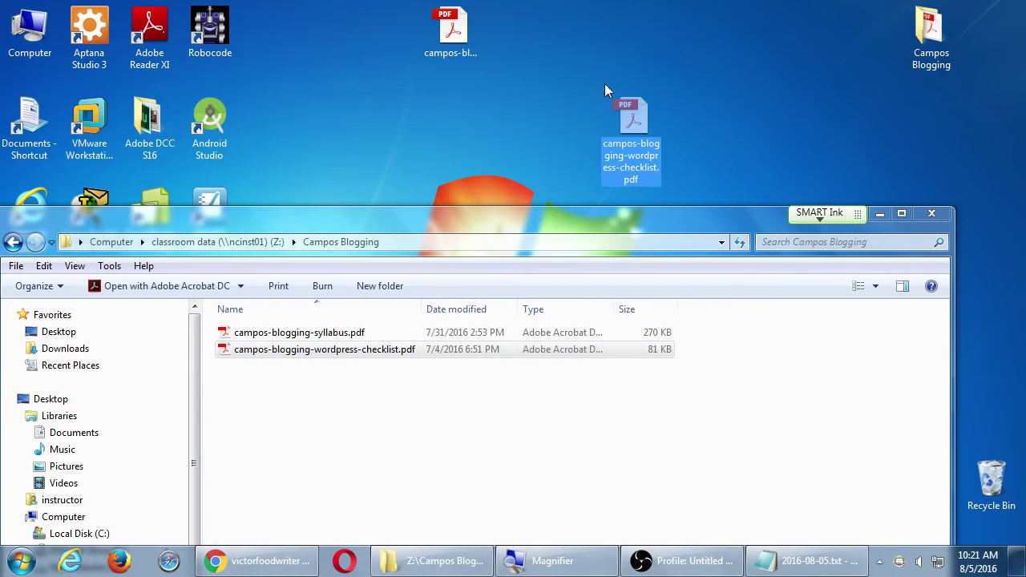
{"action": "left_click", "coordinate": [452, 353]}
{"action": "left_click", "coordinate": [929, 215]}
{"action": "left_click_drag", "start_coordinate": [632, 126], "coordinate": [517, 48]}
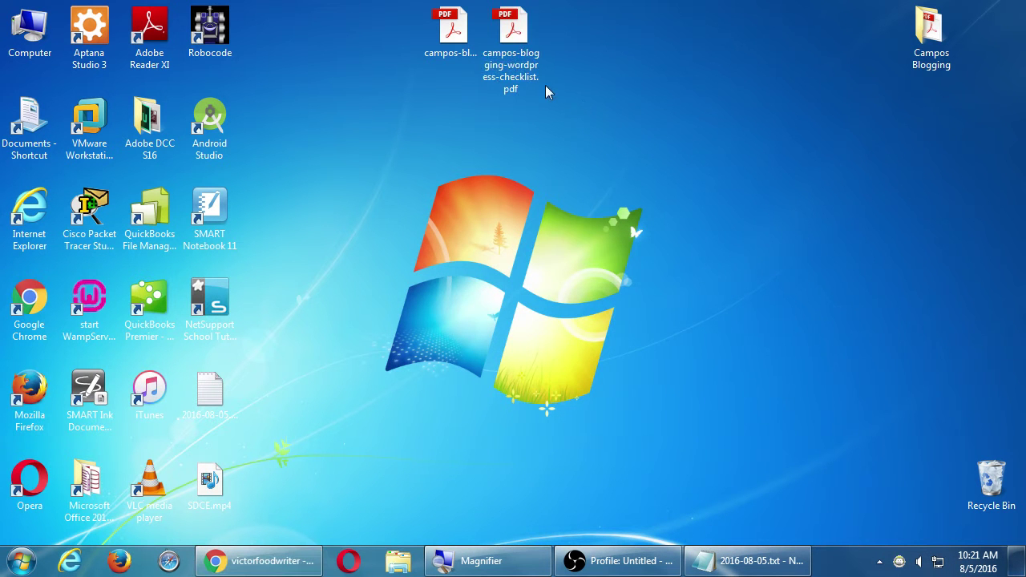
{"action": "left_click", "coordinate": [515, 36]}
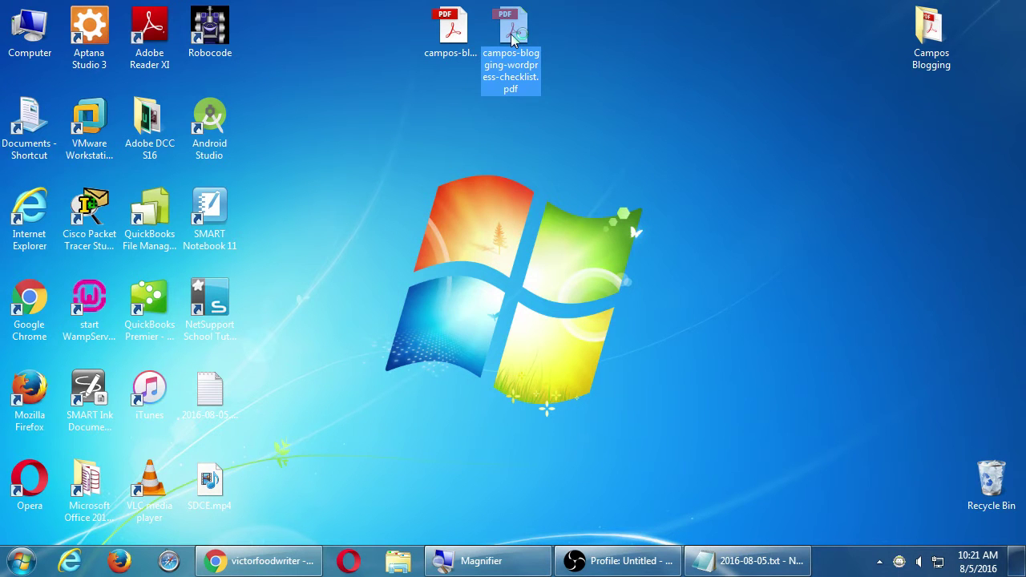
{"action": "double_click", "coordinate": [513, 37]}
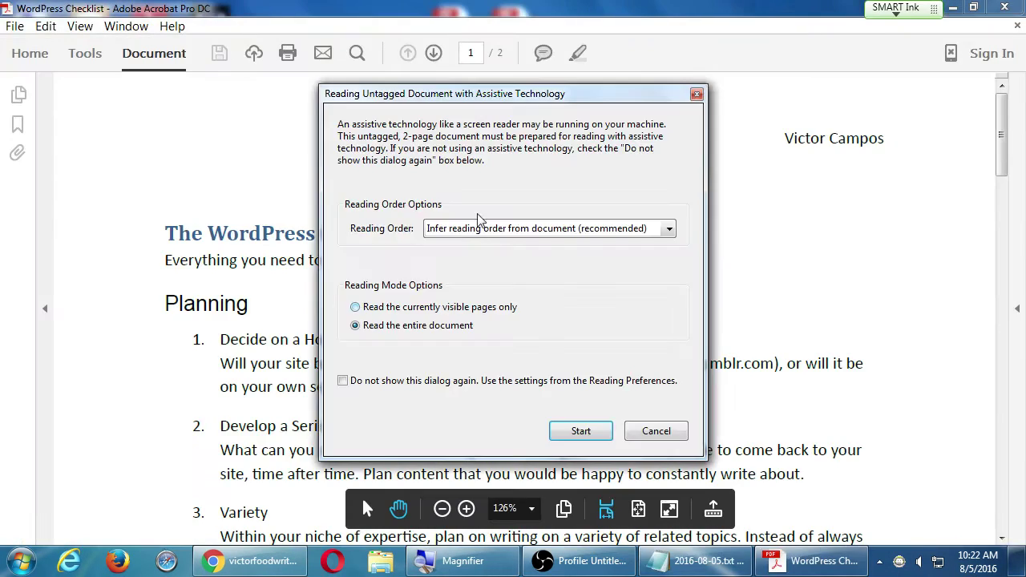
{"action": "left_click", "coordinate": [667, 435]}
{"action": "scroll", "coordinate": [445, 365], "scroll_direction": "down", "scroll_amount": 4}
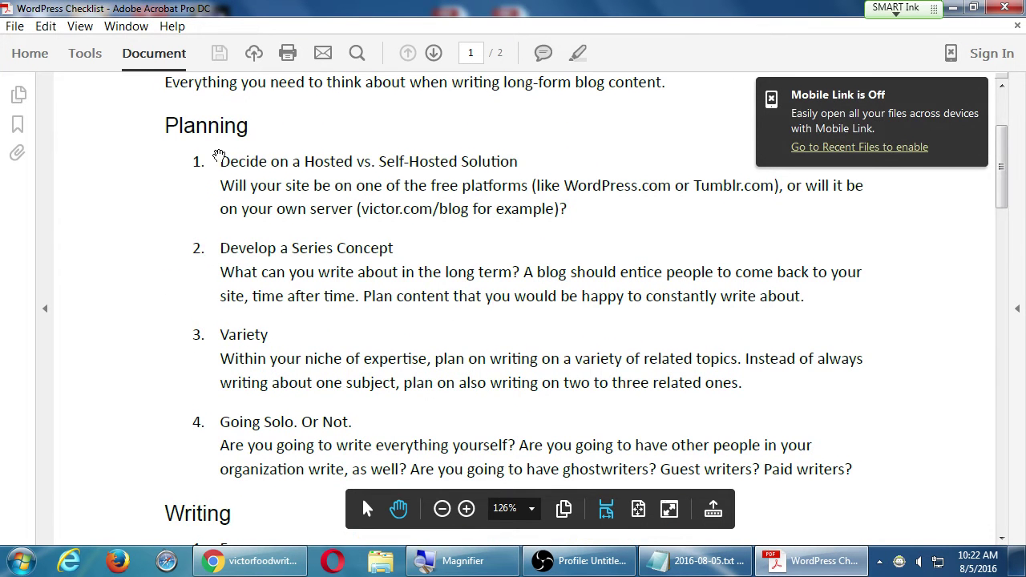
{"action": "left_click_drag", "start_coordinate": [273, 296], "coordinate": [275, 173]}
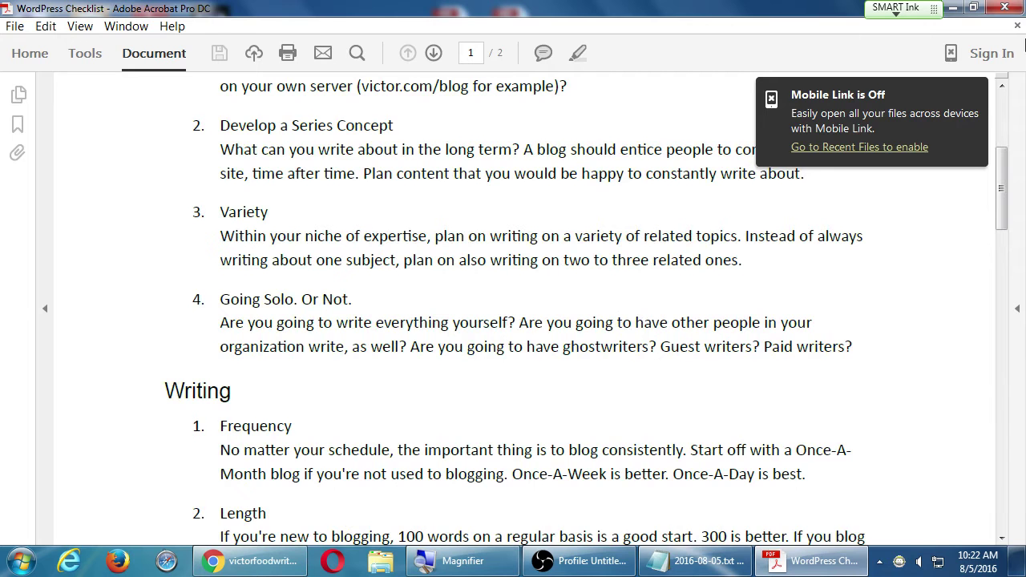
{"action": "left_click", "coordinate": [1004, 8]}
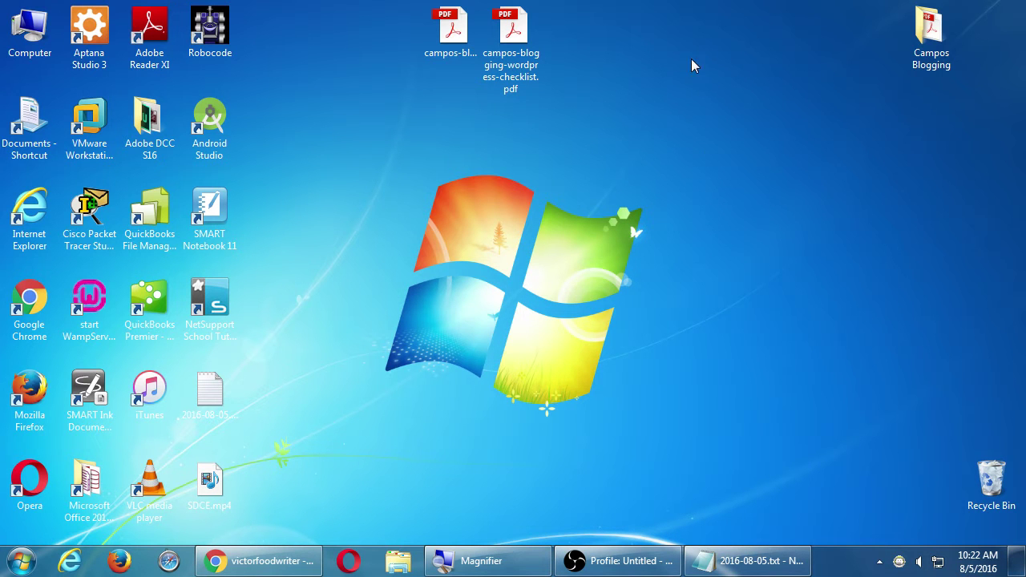
- Restore the victorfoodwriter WordPress site in Chrome and open a new blank tab
{"action": "left_click", "coordinate": [515, 44]}
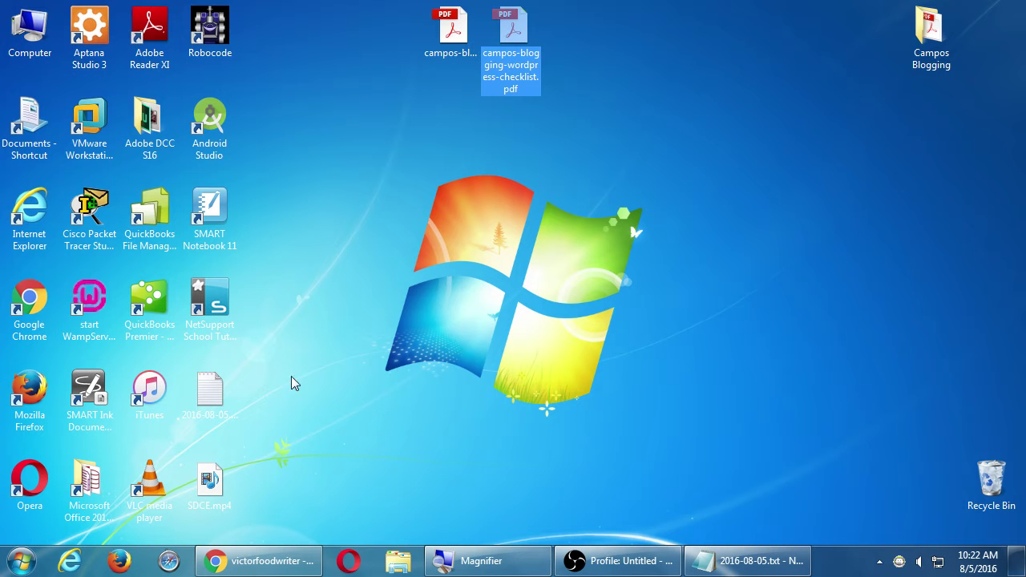
{"action": "left_click", "coordinate": [280, 560]}
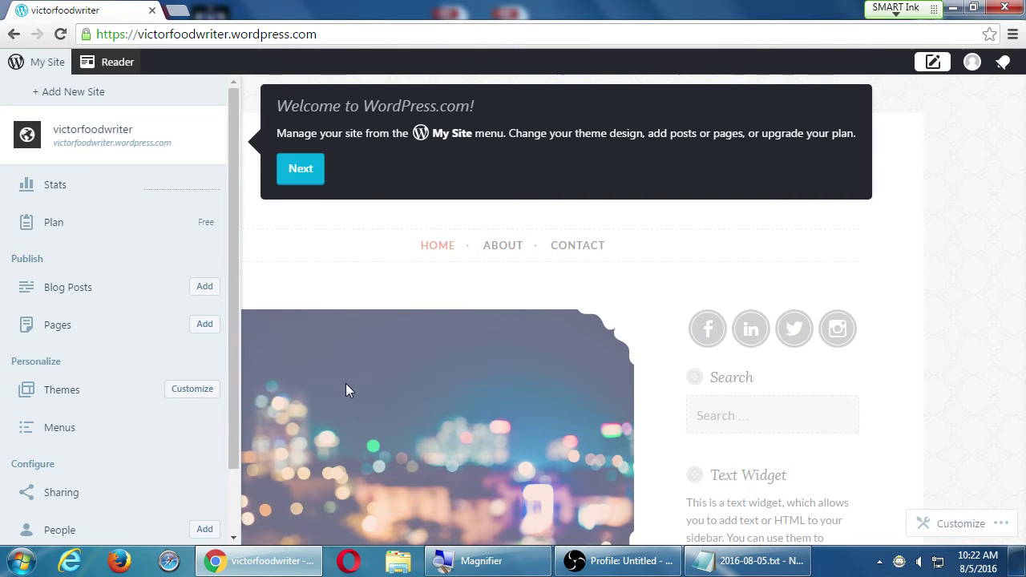
{"action": "key", "text": "ctrl+t"}
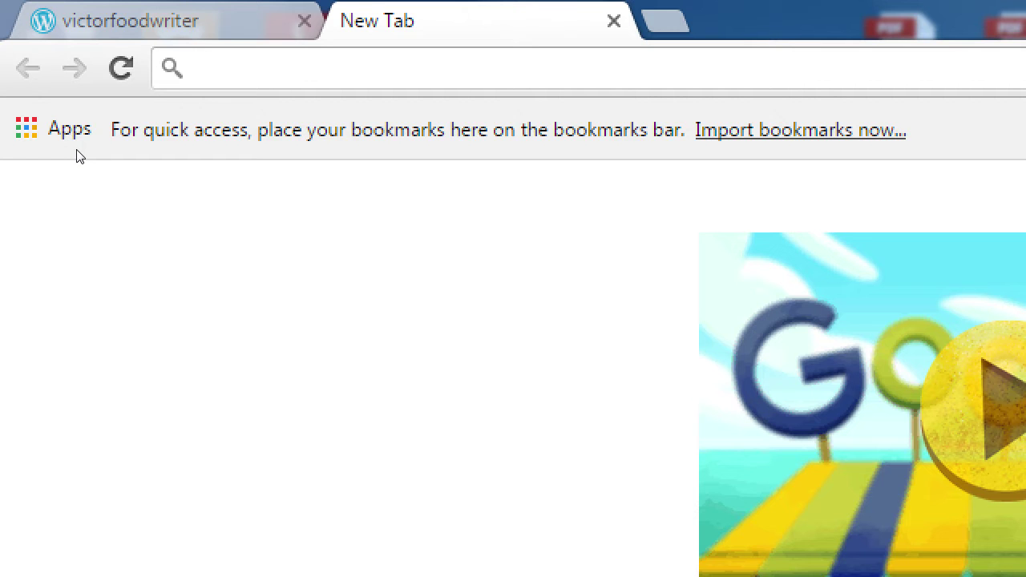
- Load AquiEsTexcoco.com in the new tab
{"action": "type", "text": "Aqui"}
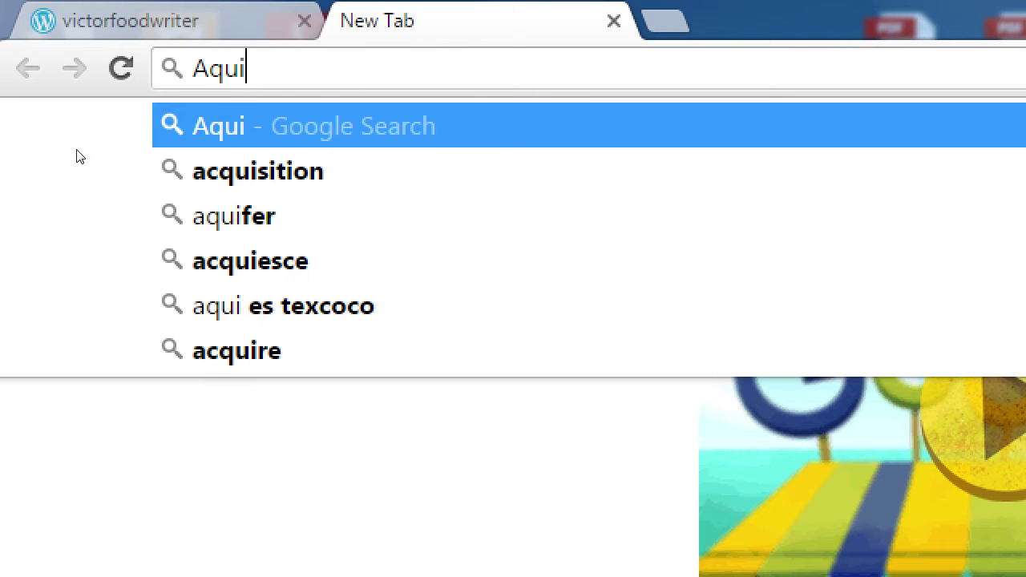
{"action": "type", "text": "EsTexcoco.com"}
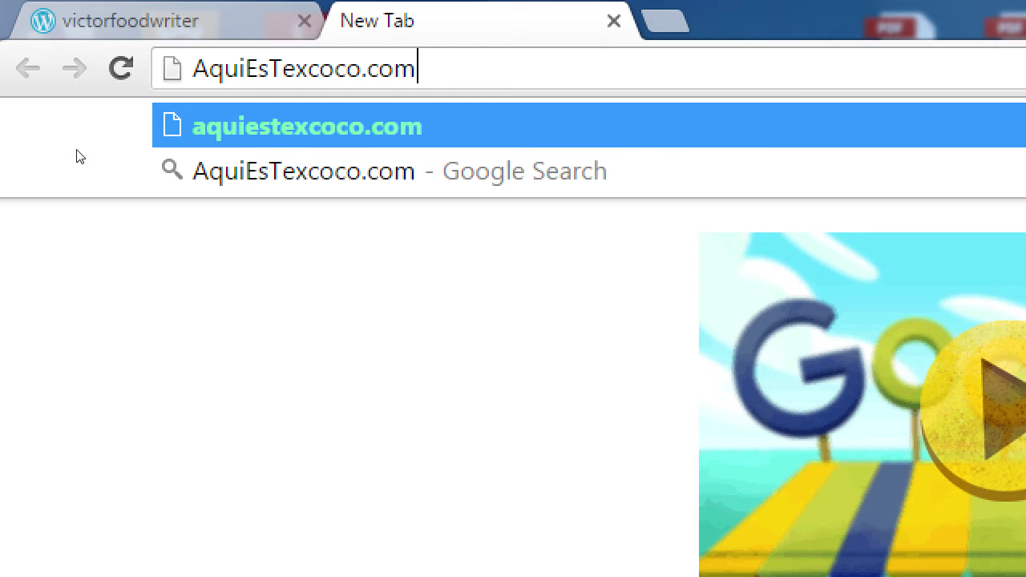
{"action": "key", "text": "Return"}
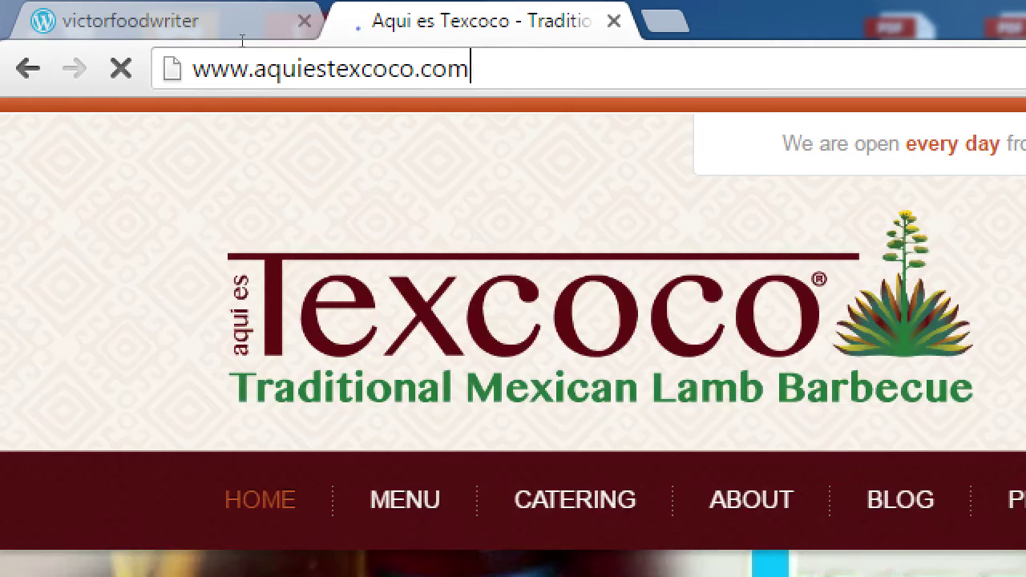
{"action": "left_click", "coordinate": [470, 69]}
{"action": "key", "text": "Left"}
{"action": "key", "text": "ctrl+Right"}
{"action": "key", "text": "BackSpace"}
{"action": "key", "text": "BackSpace"}
{"action": "key", "text": "BackSpace"}
{"action": "key", "text": "BackSpace"}
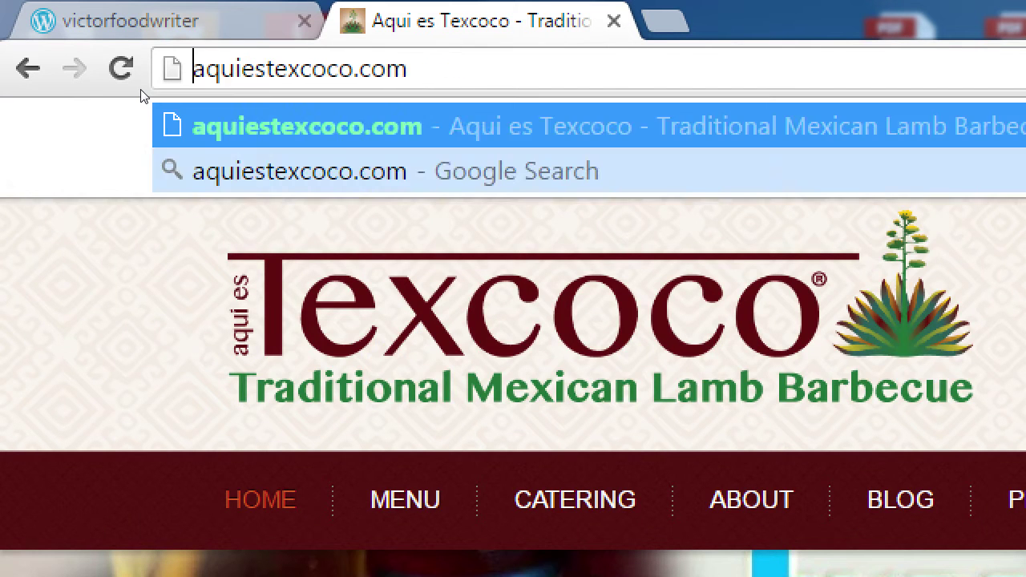
{"action": "key", "text": "Delete"}
{"action": "type", "text": "A"}
{"action": "key", "text": "Right"}
{"action": "key", "text": "Right"}
{"action": "key", "text": "Right"}
{"action": "key", "text": "shift+Right"}
{"action": "type", "text": "E"}
{"action": "key", "text": "Right"}
{"action": "key", "text": "shift+Right"}
{"action": "type", "text": "T"}
{"action": "key", "text": "End"}
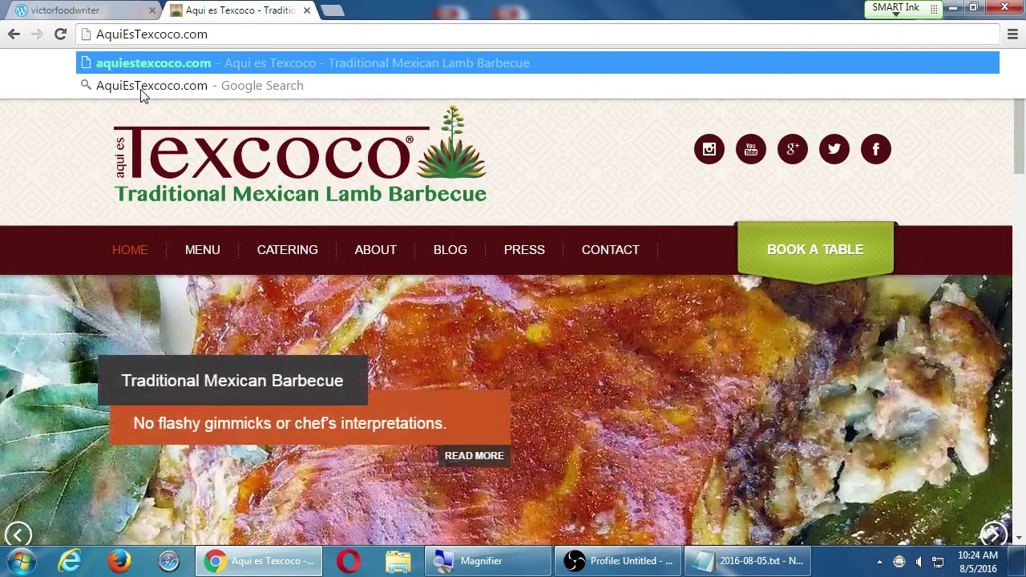
- Scroll down through the Aqui es Texcoco home page sections
{"action": "left_click", "coordinate": [966, 189]}
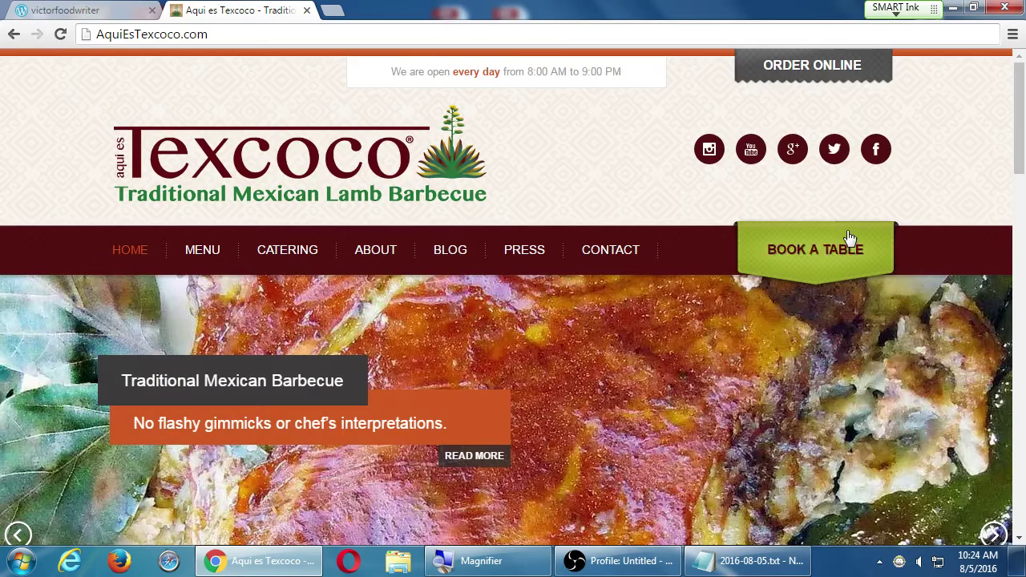
{"action": "scroll", "coordinate": [687, 269], "scroll_direction": "down", "scroll_amount": 8}
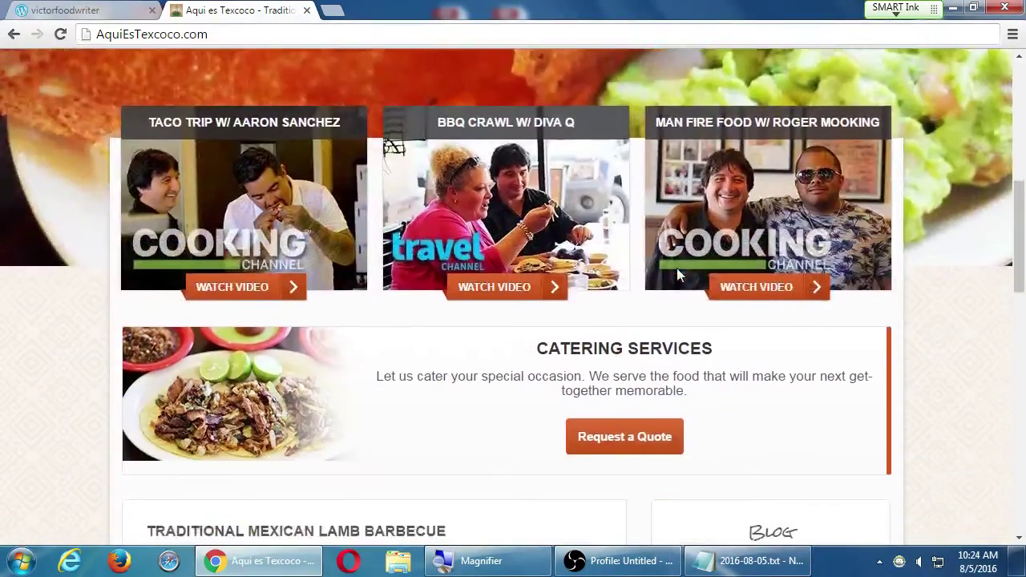
{"action": "scroll", "coordinate": [675, 270], "scroll_direction": "down", "scroll_amount": 5}
- Add a WHY? heading with the indented question 'Why do you have a website?' beneath it
{"action": "left_click", "coordinate": [744, 564]}
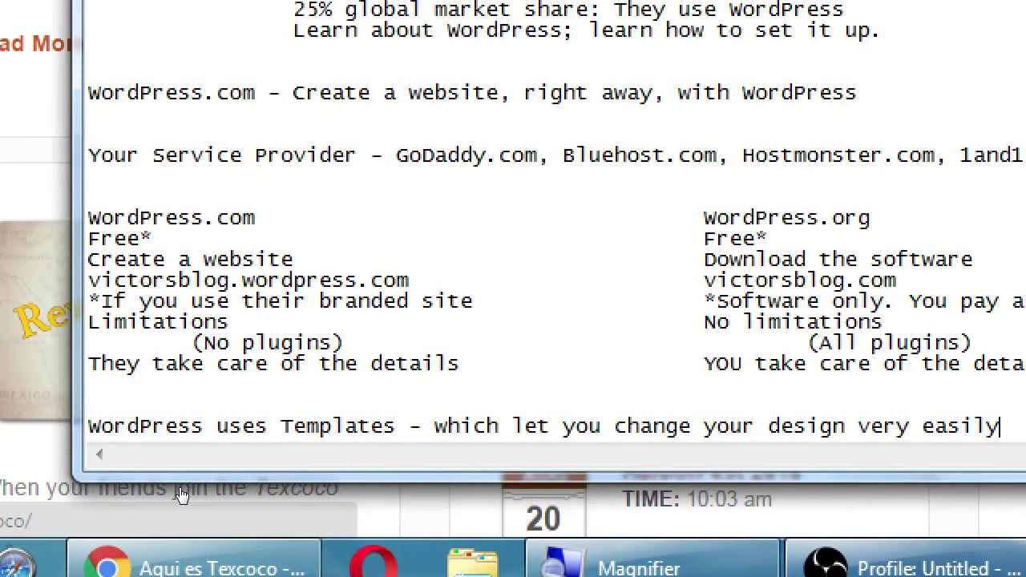
{"action": "key", "text": "Return"}
{"action": "key", "text": "Return"}
{"action": "type", "text": "WHY?"}
{"action": "key", "text": "Return"}
{"action": "key", "text": "Tab"}
{"action": "type", "text": "Why do you have "}
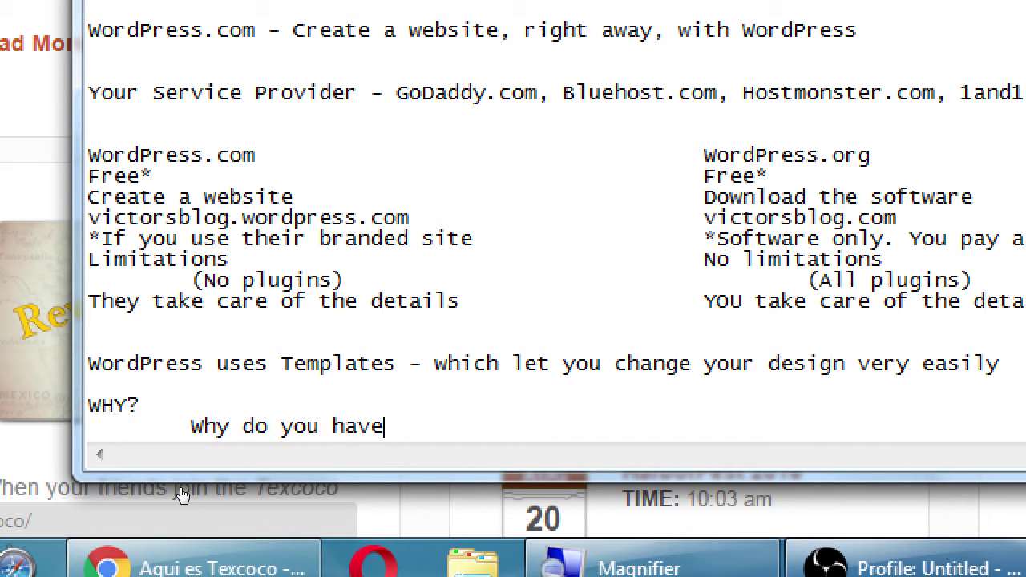
{"action": "type", "text": "a website?"}
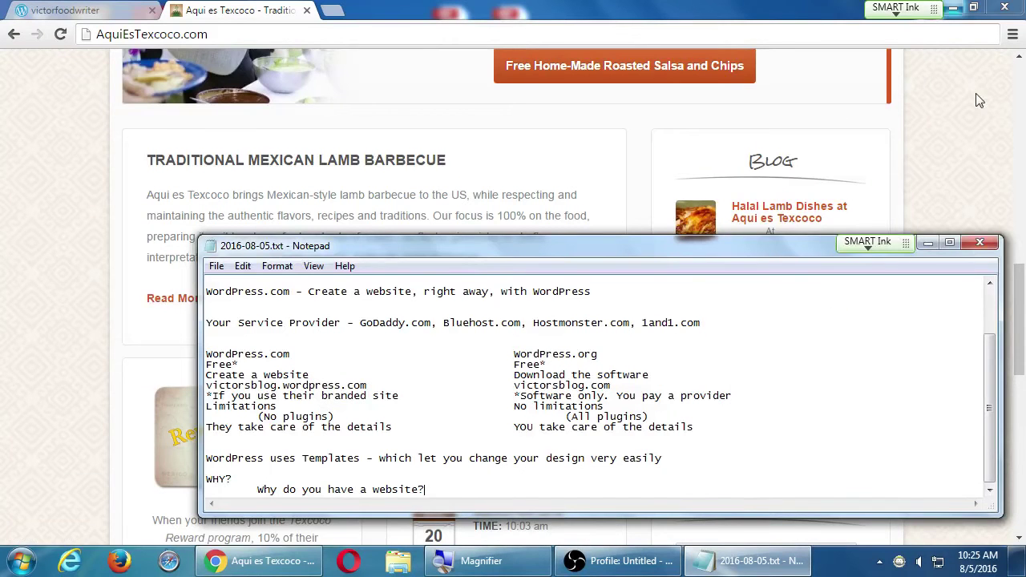
- Bring the Aqui es Texcoco home page forward at its Traditional Mexican Lamb Barbecue header
{"action": "left_click", "coordinate": [969, 112]}
{"action": "key", "text": "Home"}
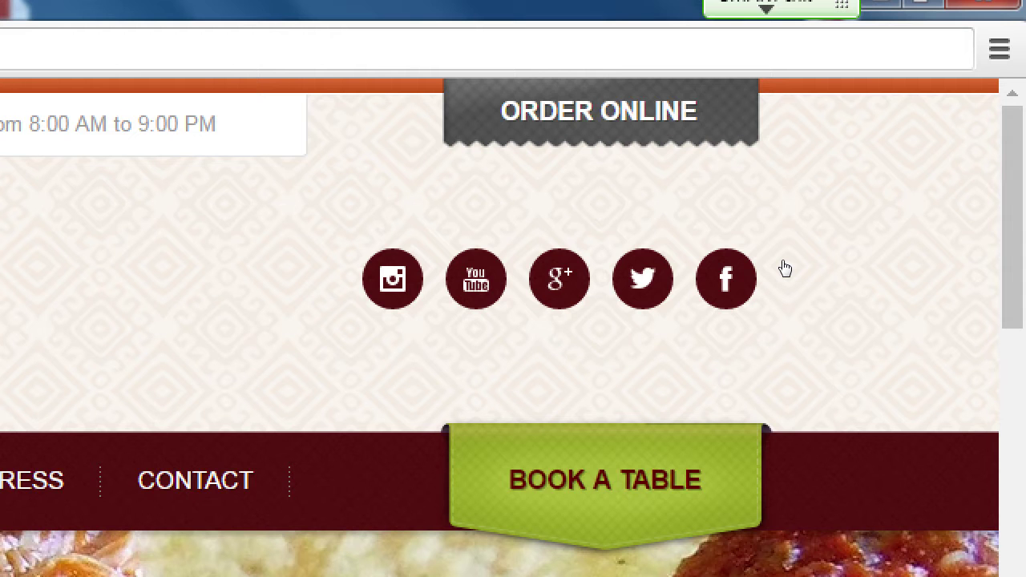
{"action": "key", "text": "super+minus"}
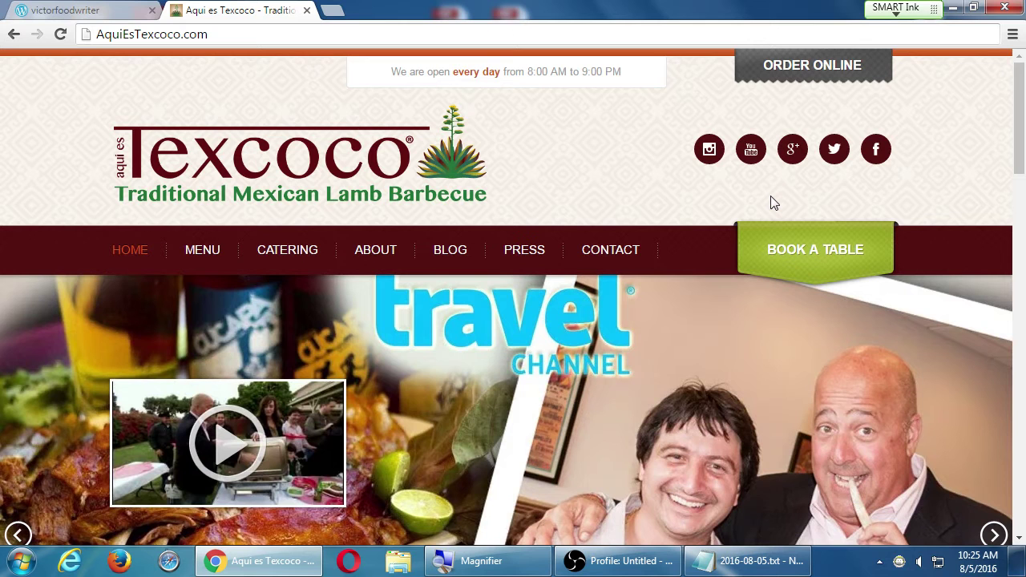
{"action": "scroll", "coordinate": [771, 256], "scroll_direction": "down", "scroll_amount": 6}
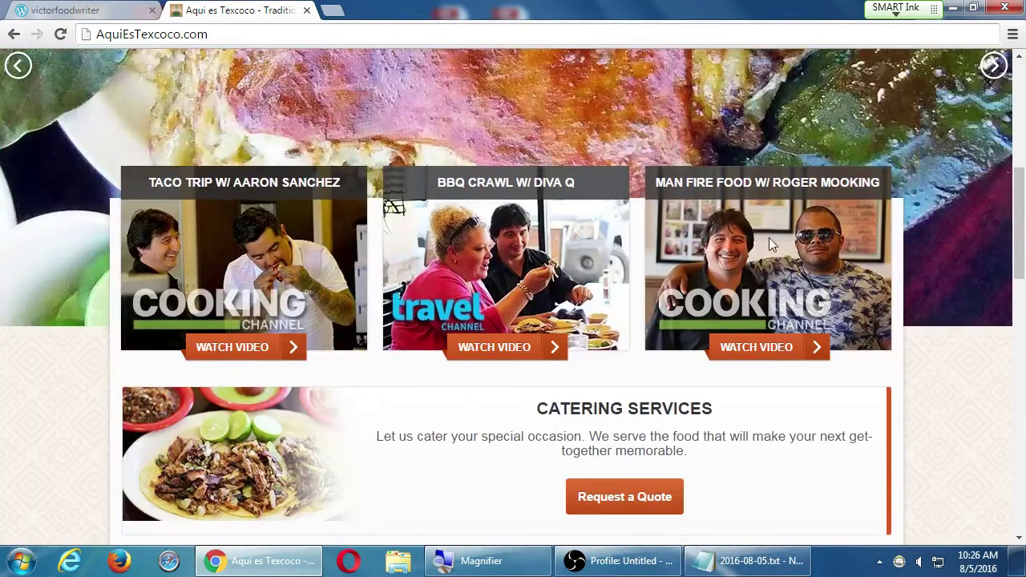
{"action": "scroll", "coordinate": [770, 248], "scroll_direction": "down", "scroll_amount": 4}
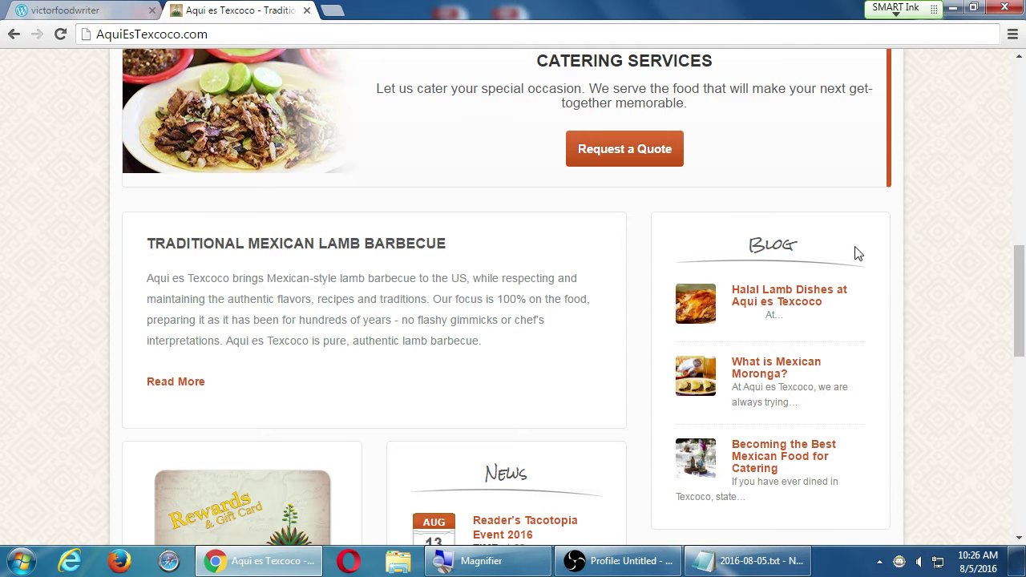
{"action": "scroll", "coordinate": [855, 252], "scroll_direction": "up", "scroll_amount": 10}
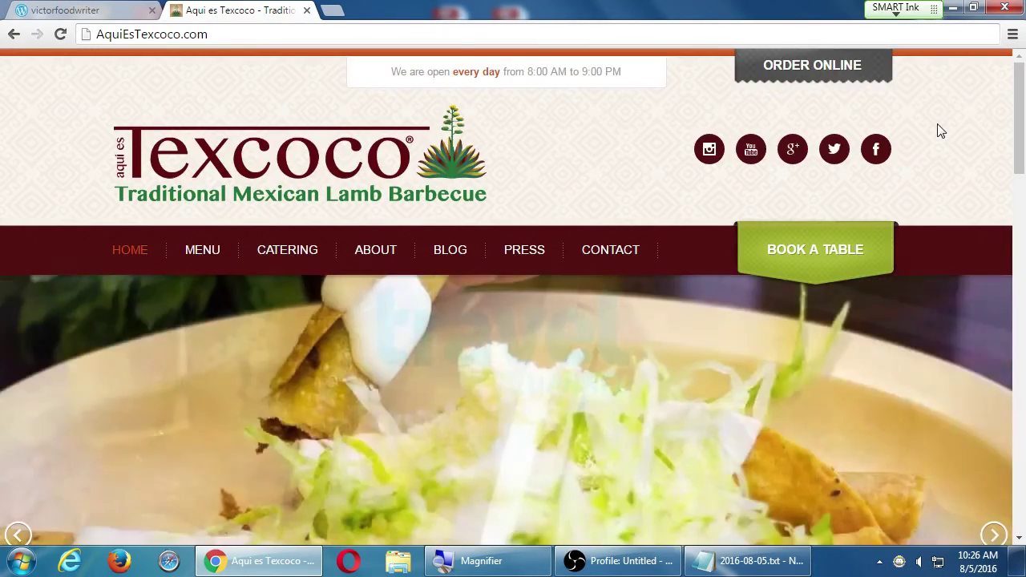
{"action": "scroll", "coordinate": [927, 158], "scroll_direction": "down", "scroll_amount": 5}
{"action": "scroll", "coordinate": [924, 163], "scroll_direction": "down", "scroll_amount": 5}
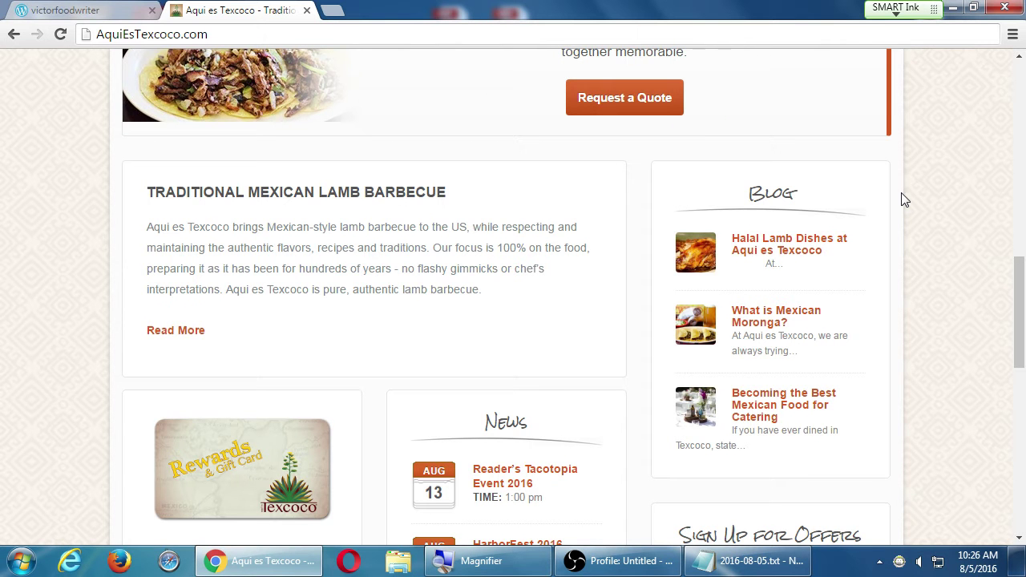
{"action": "left_click", "coordinate": [46, 18]}
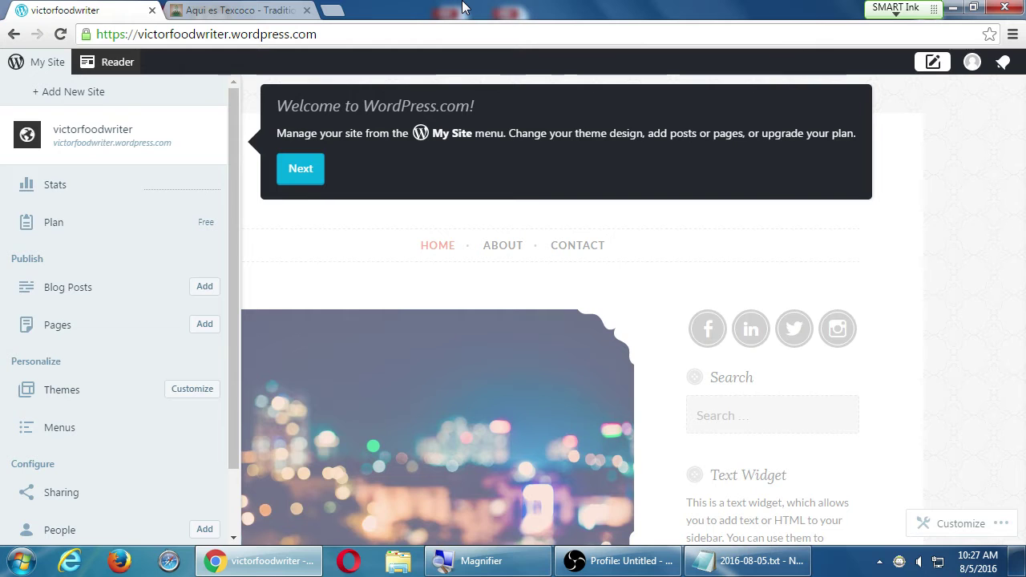
{"action": "left_click", "coordinate": [247, 9]}
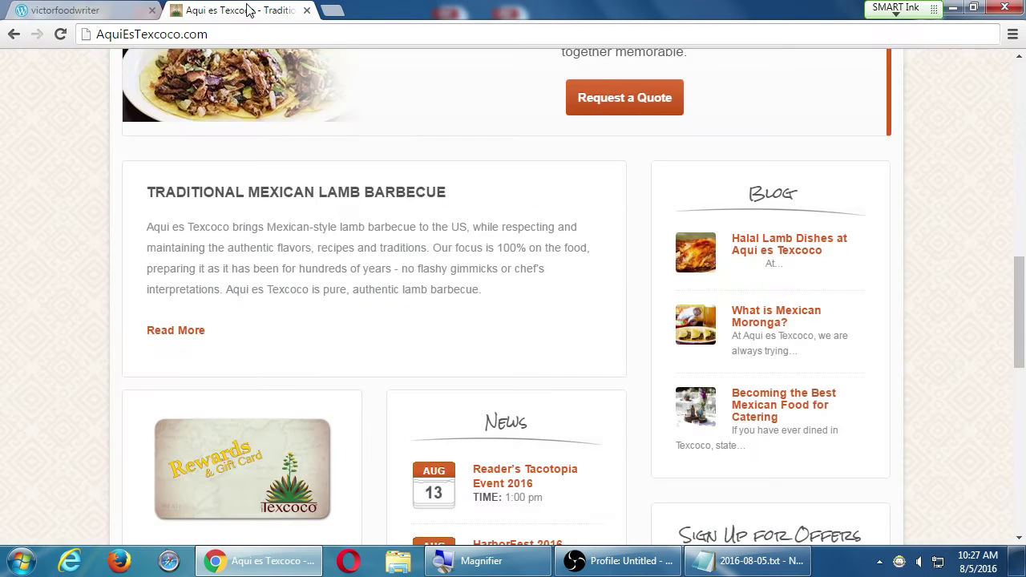
{"action": "scroll", "coordinate": [927, 225], "scroll_direction": "up", "scroll_amount": 10}
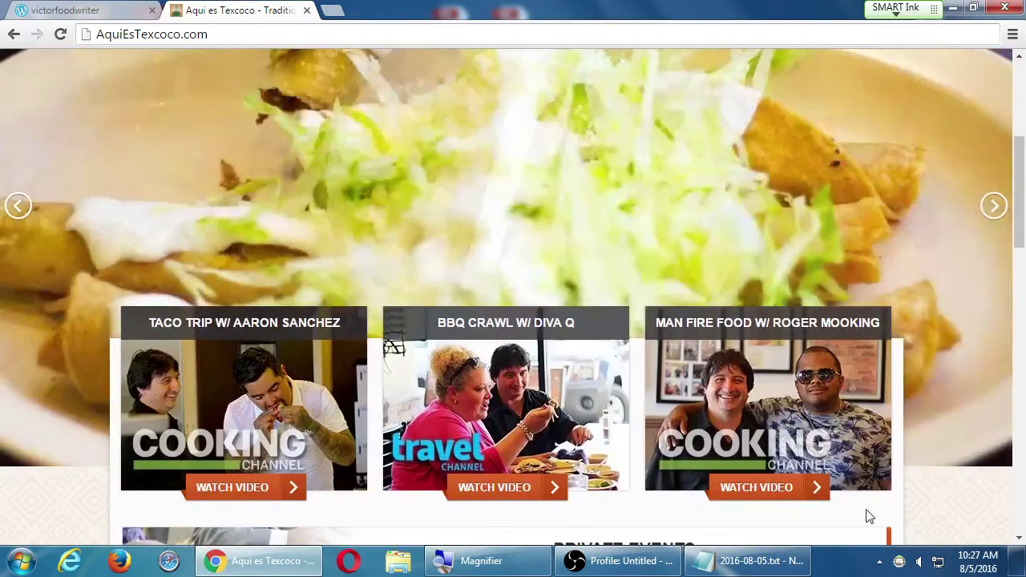
- Add the indented line 'Example: AquiEsTexcoco.com - To sell food.' under the website question
{"action": "left_click", "coordinate": [769, 560]}
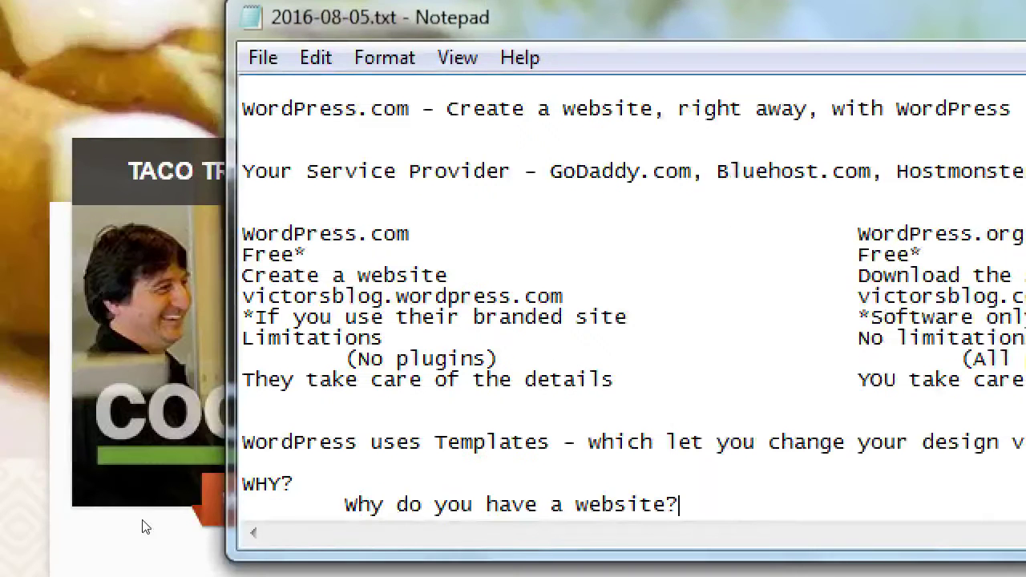
{"action": "key", "text": "Return"}
{"action": "key", "text": "Tab"}
{"action": "key", "text": "Tab"}
{"action": "type", "text": "Example: AquiEs"}
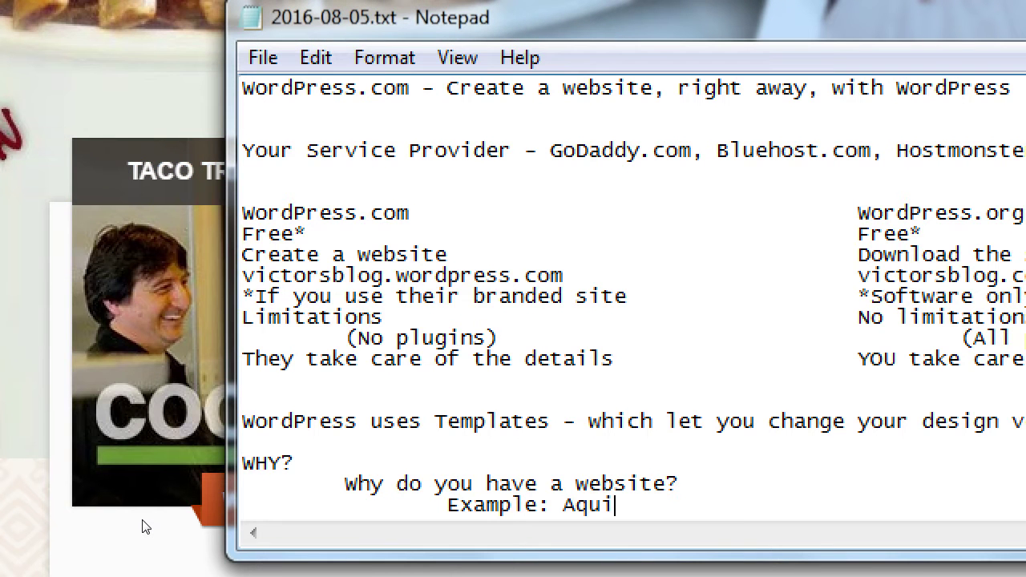
{"action": "type", "text": "Texcoco.com - "}
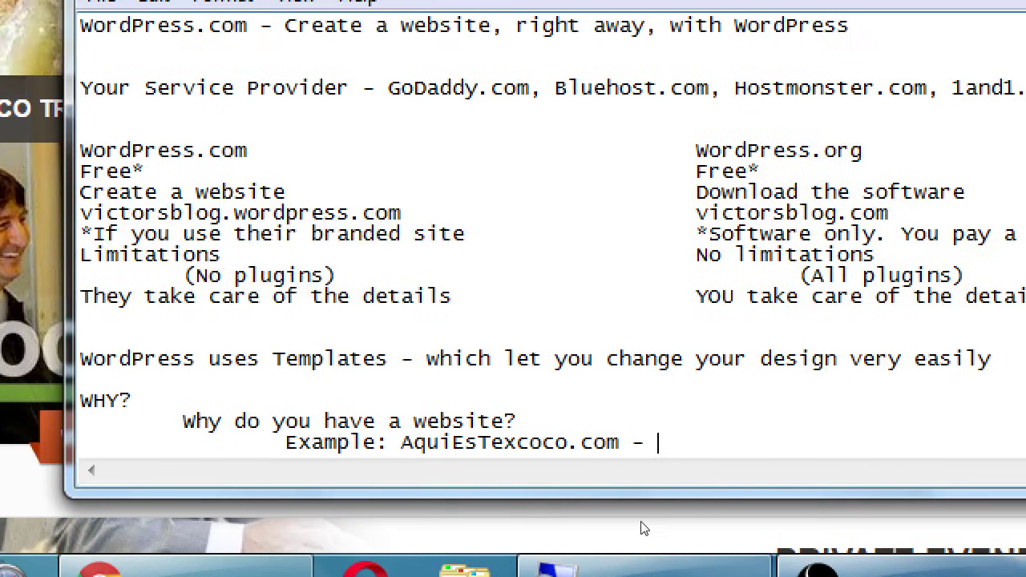
{"action": "type", "text": "To sell food."}
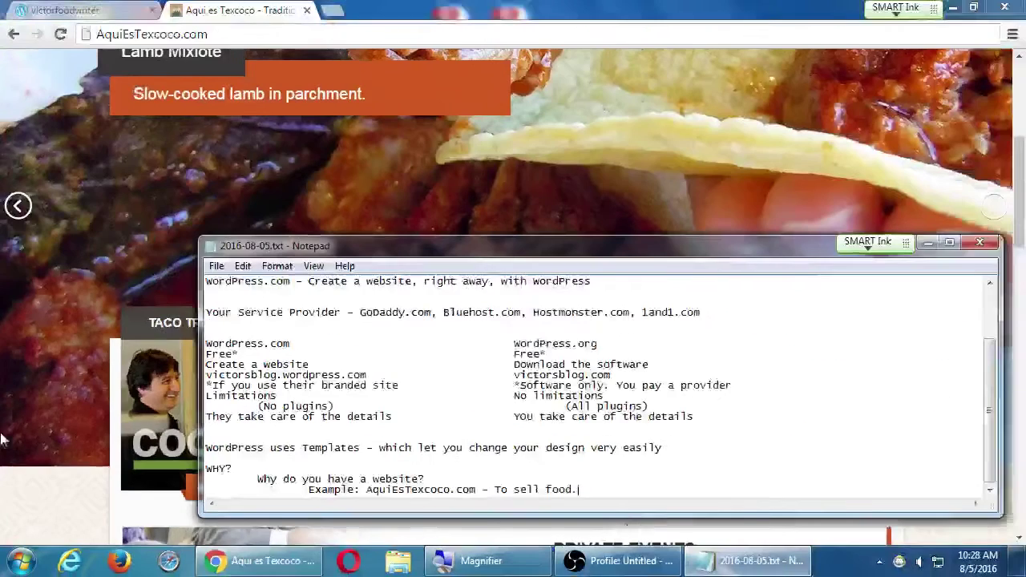
- Browse the Aqui es Texcoco home page up and down through its blog and news sections
{"action": "left_click", "coordinate": [68, 398]}
{"action": "scroll", "coordinate": [68, 399], "scroll_direction": "up", "scroll_amount": 4}
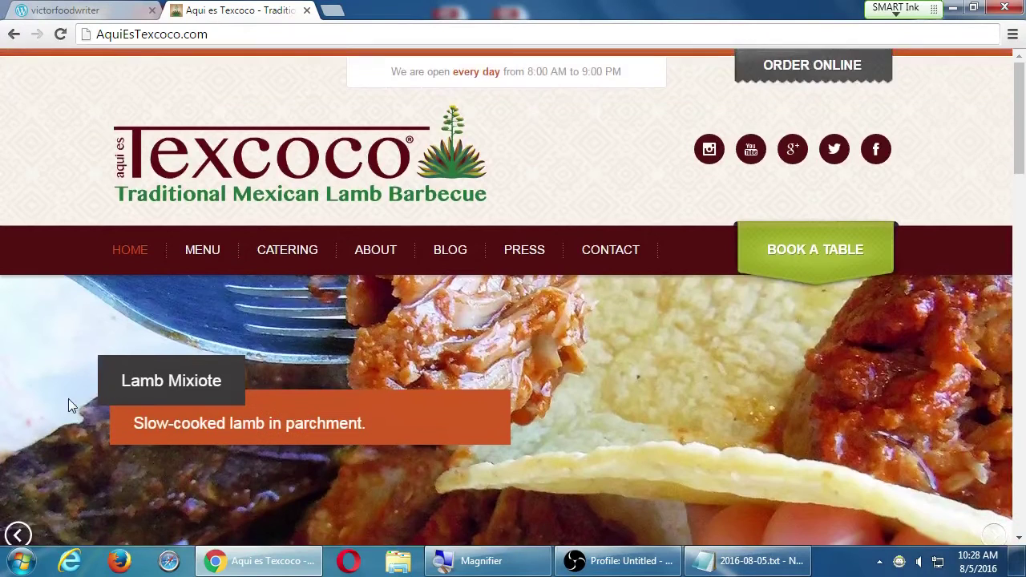
{"action": "scroll", "coordinate": [68, 398], "scroll_direction": "down", "scroll_amount": 3}
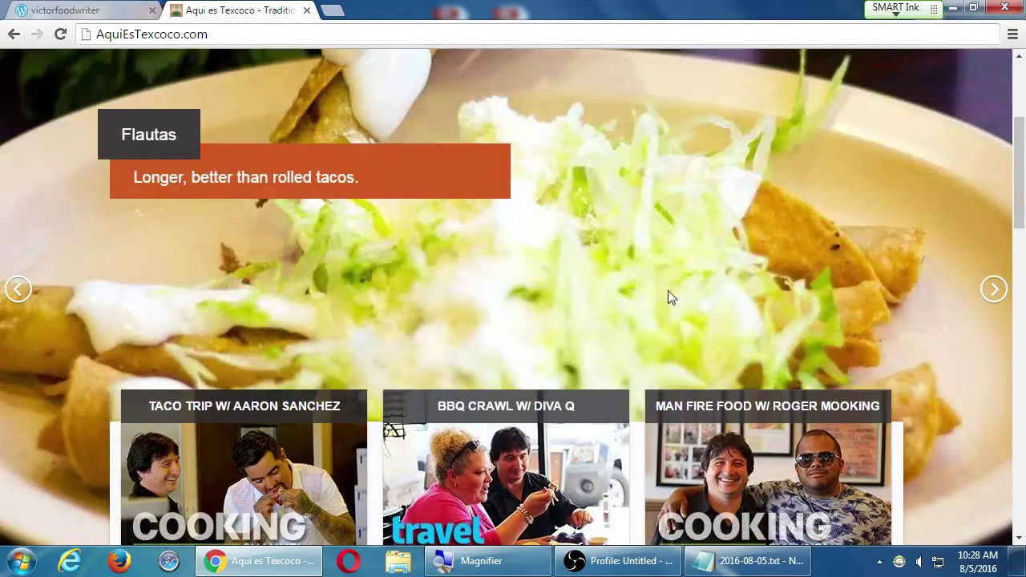
{"action": "scroll", "coordinate": [704, 282], "scroll_direction": "down", "scroll_amount": 1}
{"action": "scroll", "coordinate": [706, 287], "scroll_direction": "up", "scroll_amount": 4}
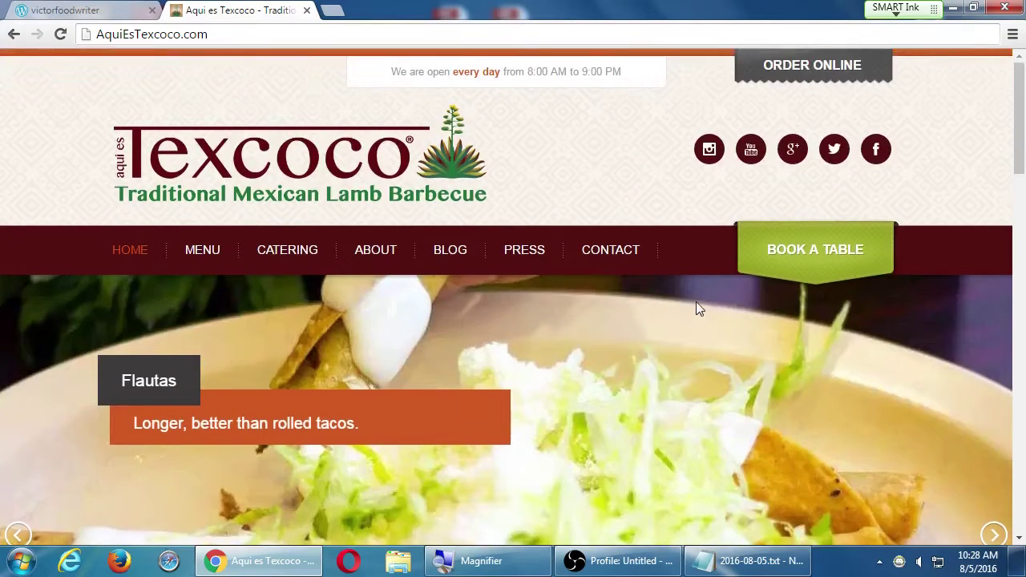
{"action": "scroll", "coordinate": [698, 305], "scroll_direction": "down", "scroll_amount": 6}
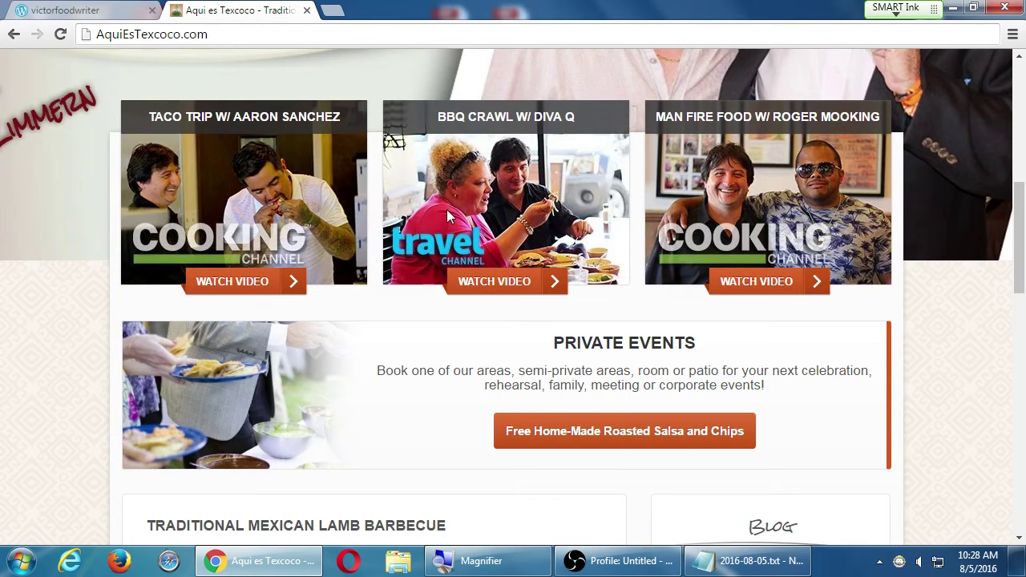
{"action": "scroll", "coordinate": [709, 245], "scroll_direction": "up", "scroll_amount": 6}
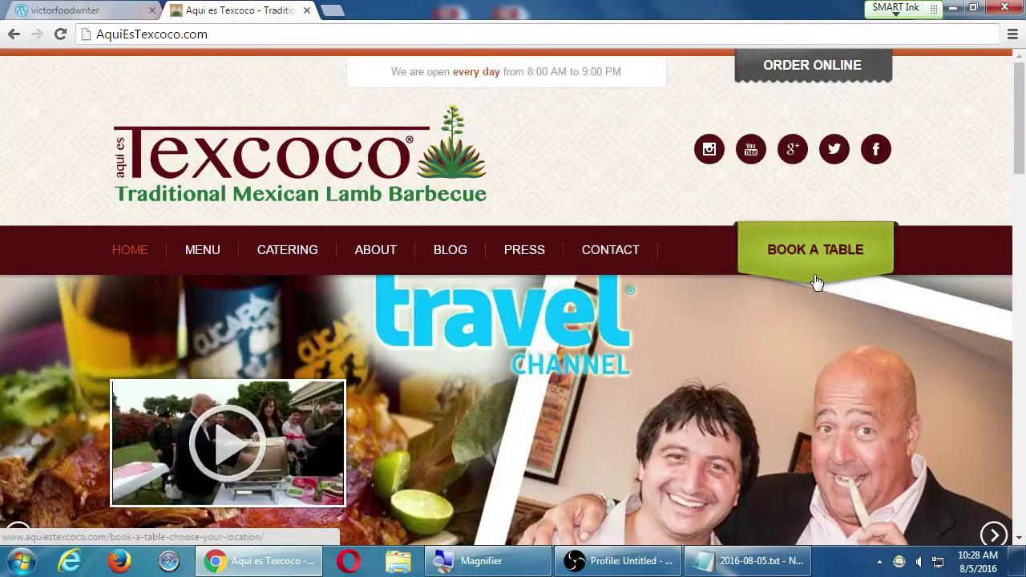
{"action": "scroll", "coordinate": [816, 282], "scroll_direction": "down", "scroll_amount": 10}
{"action": "scroll", "coordinate": [815, 282], "scroll_direction": "up", "scroll_amount": 1}
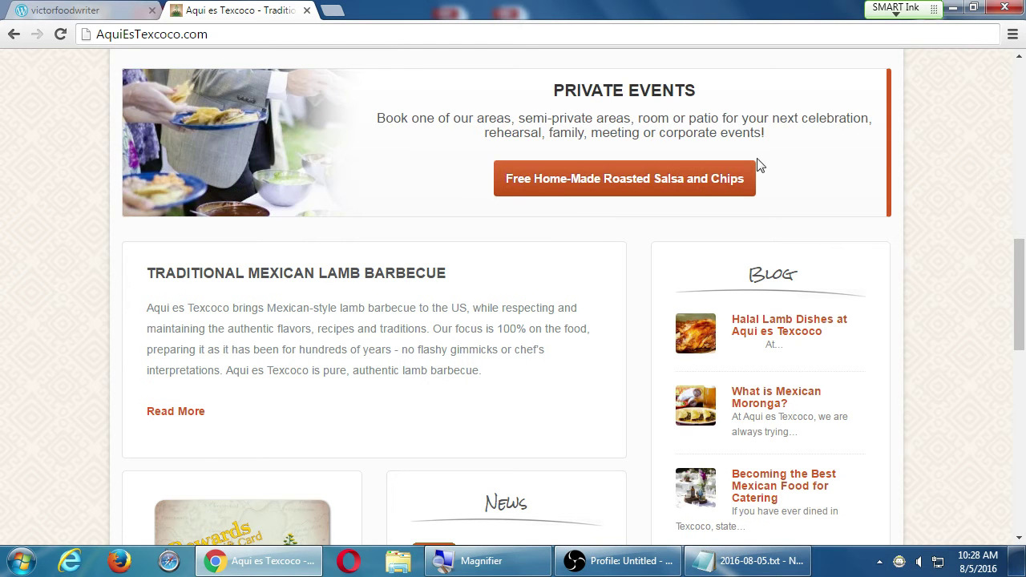
{"action": "scroll", "coordinate": [898, 204], "scroll_direction": "down", "scroll_amount": 2}
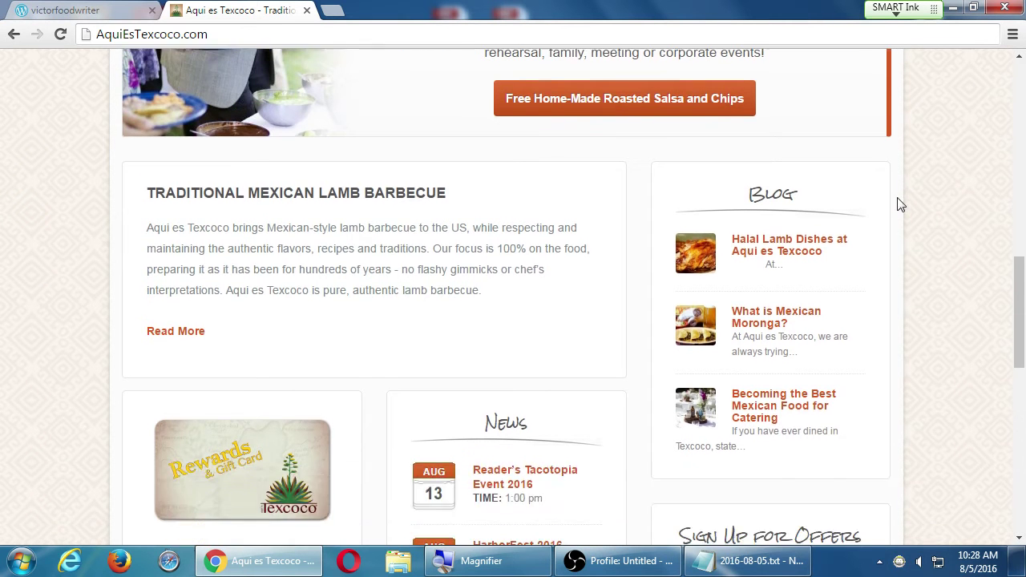
{"action": "scroll", "coordinate": [360, 350], "scroll_direction": "down", "scroll_amount": 2}
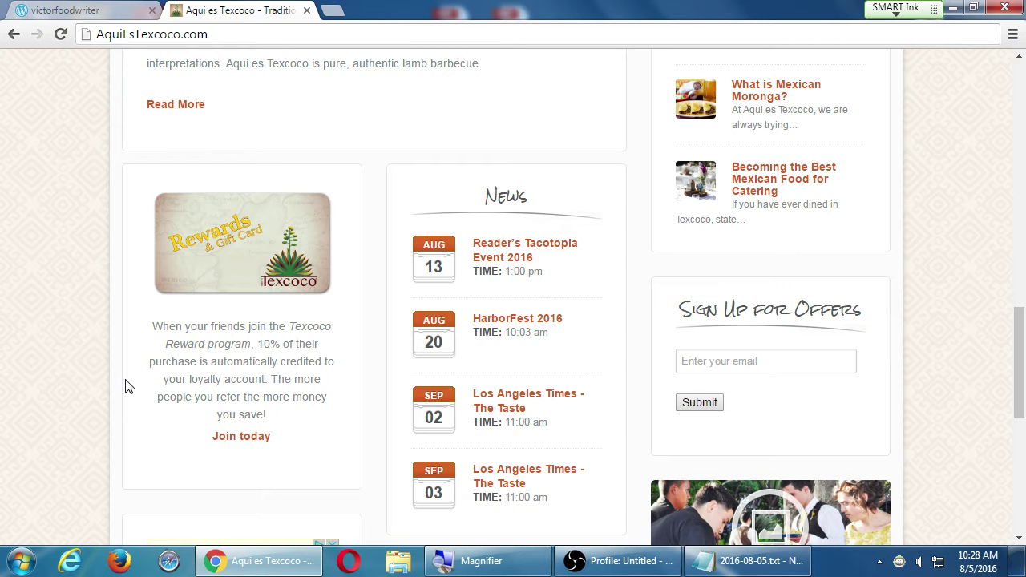
{"action": "scroll", "coordinate": [561, 287], "scroll_direction": "down", "scroll_amount": 1}
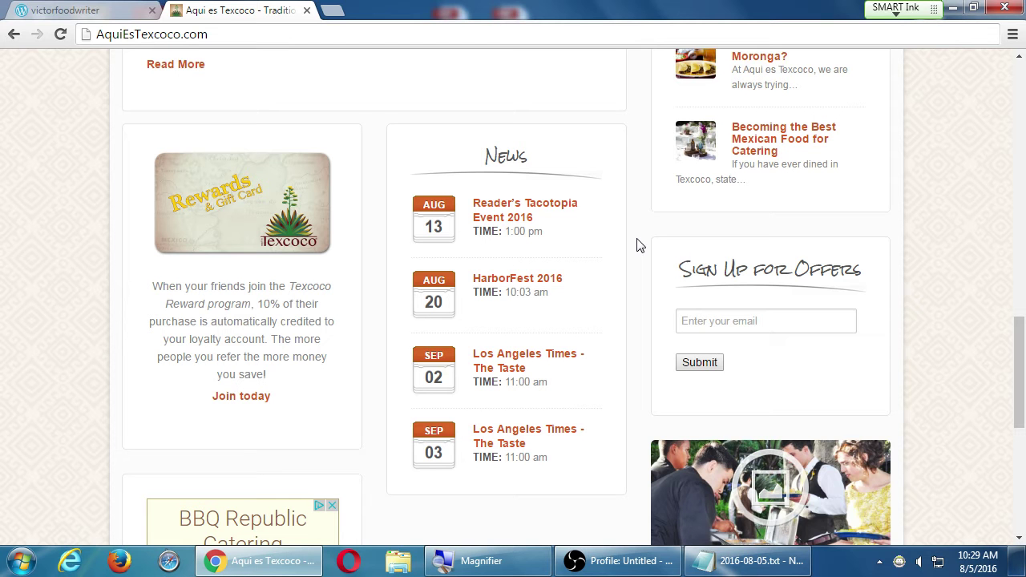
{"action": "scroll", "coordinate": [639, 244], "scroll_direction": "down", "scroll_amount": 3}
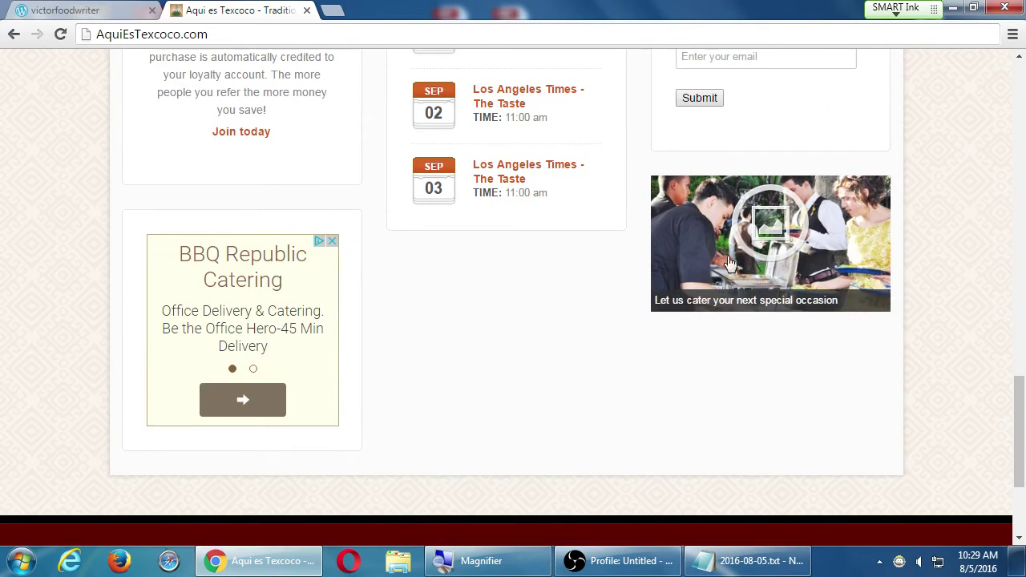
{"action": "scroll", "coordinate": [935, 307], "scroll_direction": "down", "scroll_amount": 2}
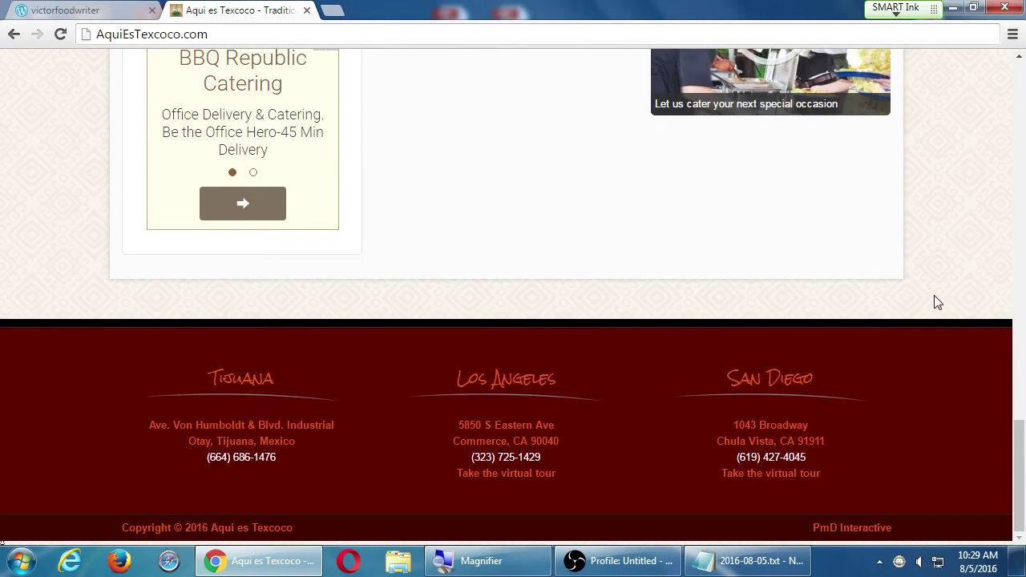
{"action": "scroll", "coordinate": [931, 298], "scroll_direction": "up", "scroll_amount": 4}
{"action": "scroll", "coordinate": [936, 292], "scroll_direction": "up", "scroll_amount": 9}
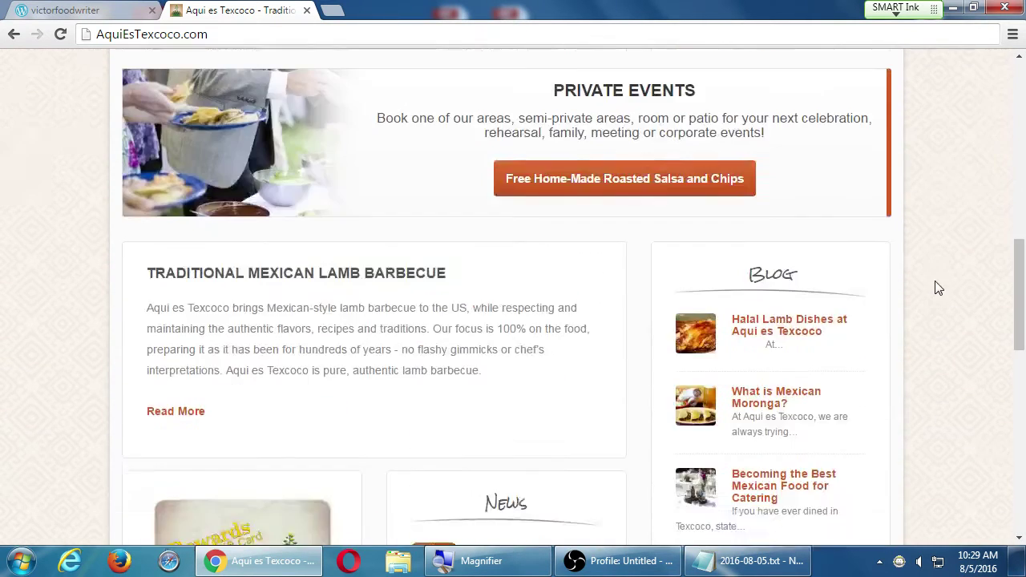
{"action": "scroll", "coordinate": [939, 280], "scroll_direction": "up", "scroll_amount": 1}
{"action": "scroll", "coordinate": [939, 281], "scroll_direction": "down", "scroll_amount": 4}
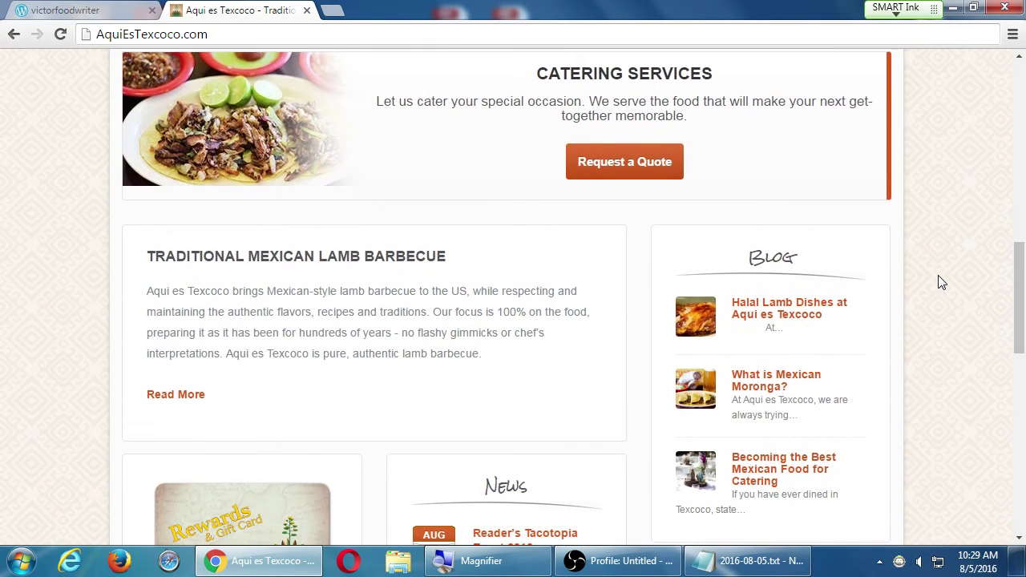
{"action": "scroll", "coordinate": [941, 282], "scroll_direction": "down", "scroll_amount": 2}
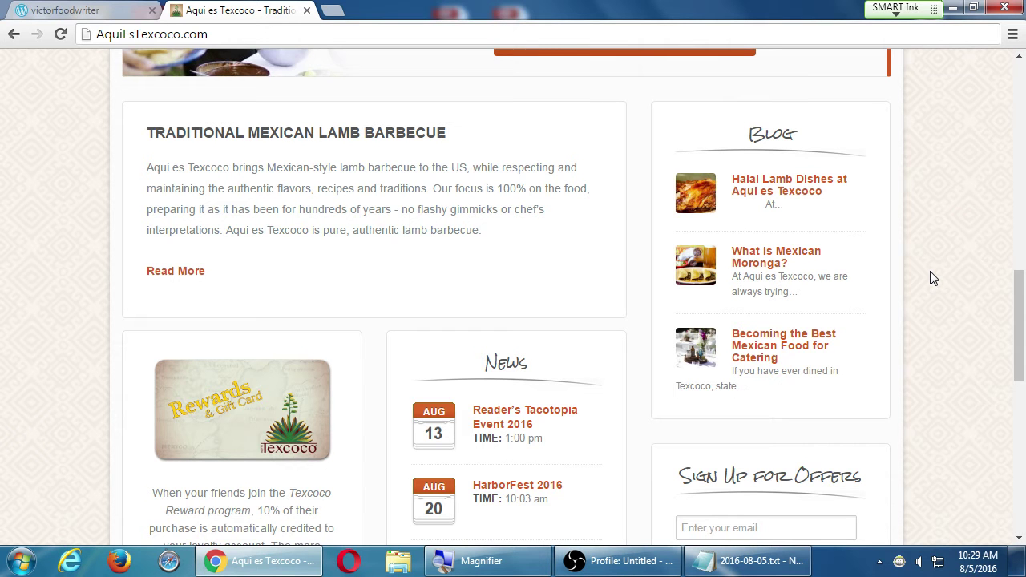
{"action": "scroll", "coordinate": [585, 350], "scroll_direction": "down", "scroll_amount": 3}
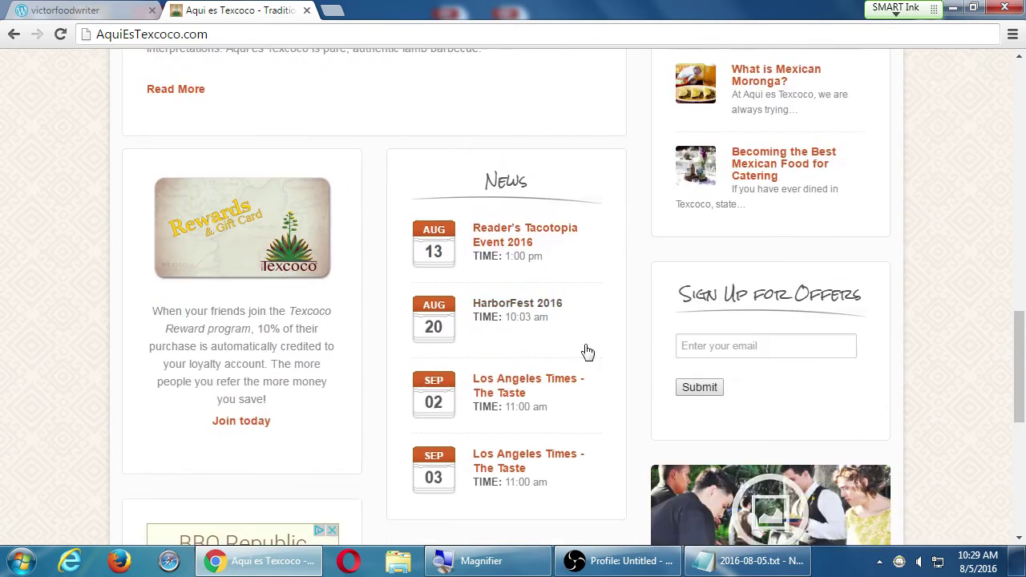
{"action": "scroll", "coordinate": [586, 351], "scroll_direction": "down", "scroll_amount": 1}
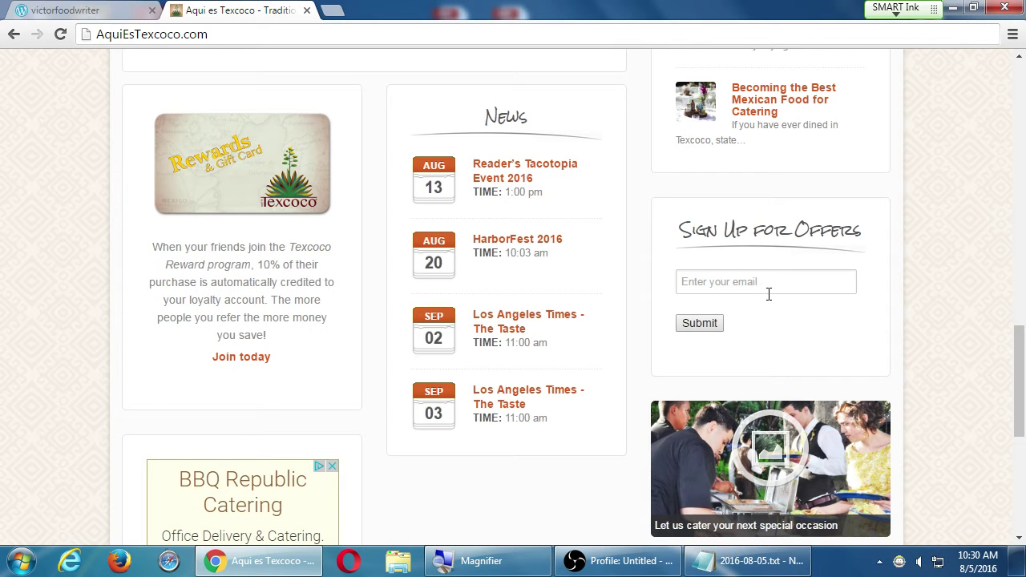
{"action": "key", "text": "ctrl+s"}
{"action": "key", "text": "Escape"}
{"action": "scroll", "coordinate": [795, 278], "scroll_direction": "down", "scroll_amount": 5}
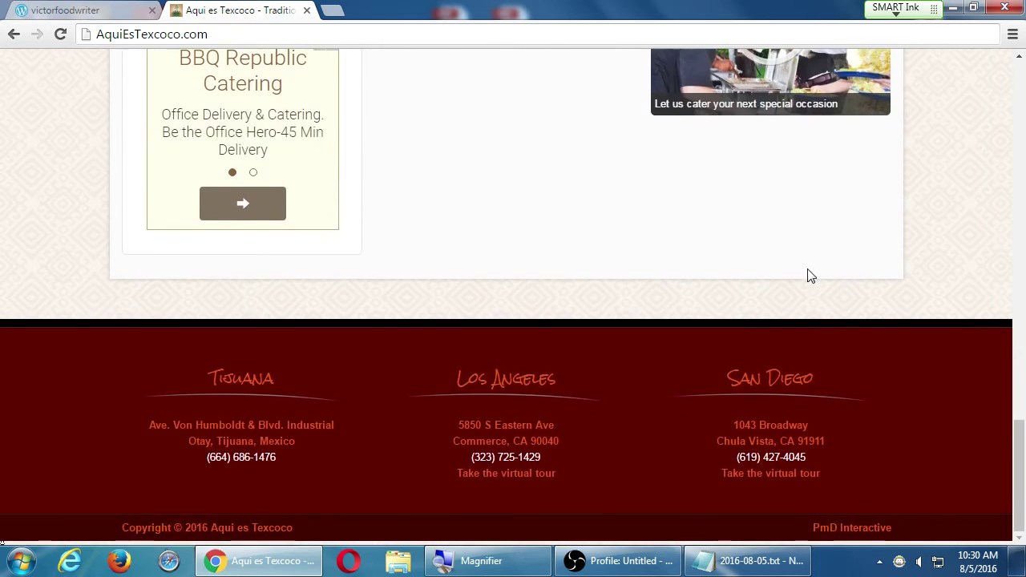
{"action": "scroll", "coordinate": [815, 264], "scroll_direction": "up", "scroll_amount": 20}
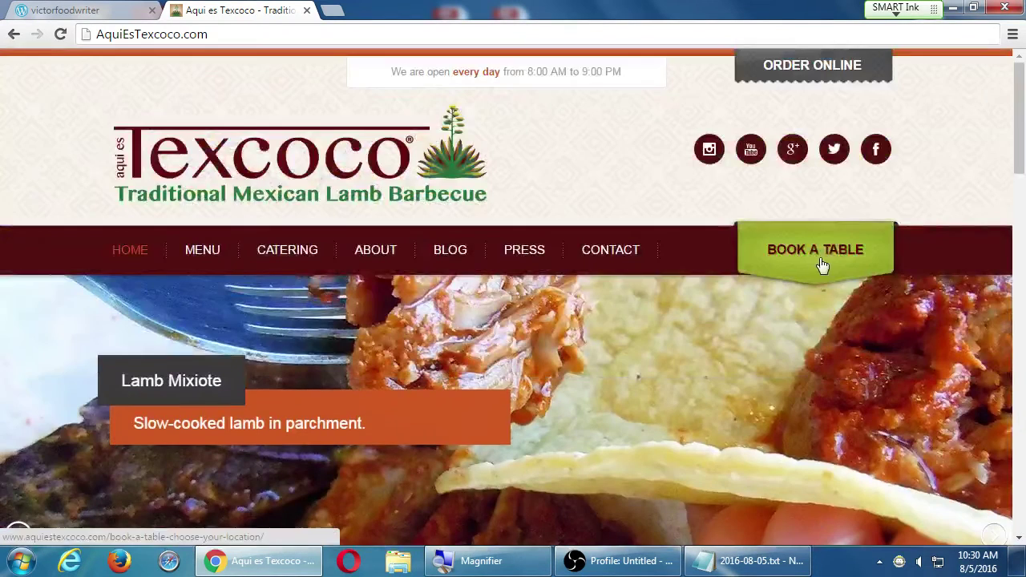
- Open the restaurant's Facebook page in a new tab and pass its security check
{"action": "left_click", "coordinate": [875, 152]}
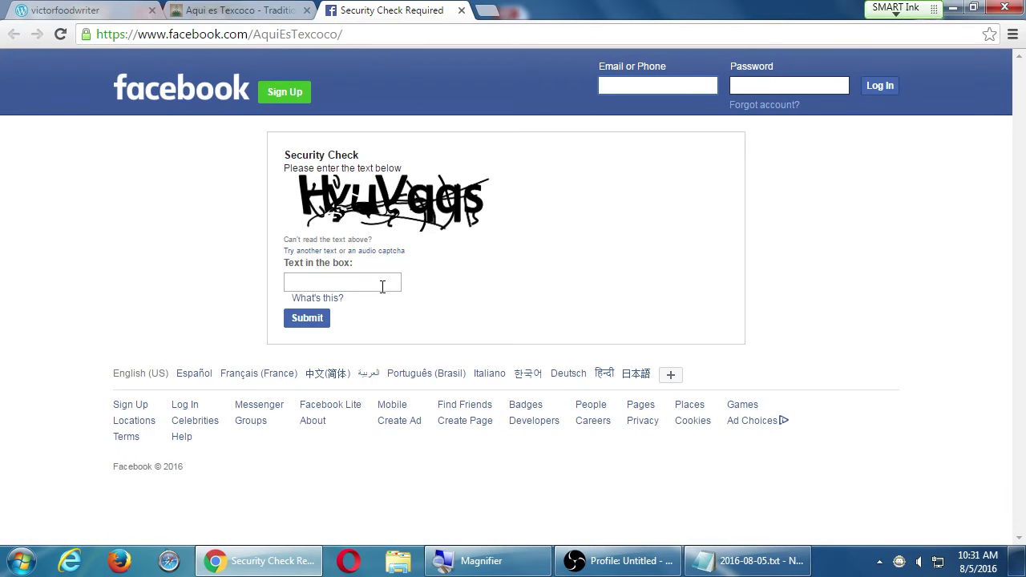
{"action": "left_click", "coordinate": [382, 286]}
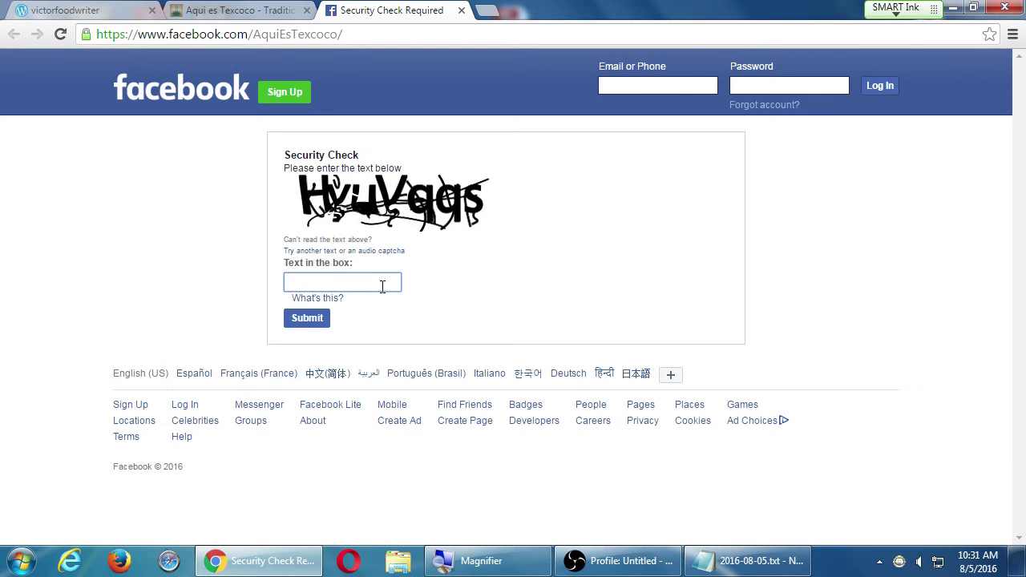
{"action": "type", "text": "hyuvqqs"}
{"action": "key", "text": "Return"}
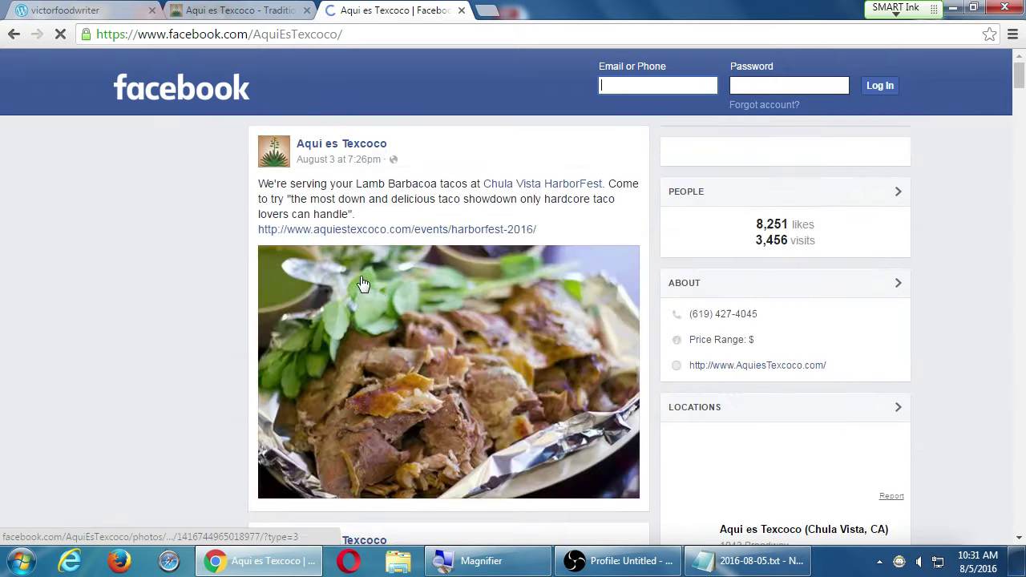
- Scroll the Facebook page, select part of the HarborFest post, and return to the restaurant site
{"action": "scroll", "coordinate": [88, 287], "scroll_direction": "down", "scroll_amount": 2}
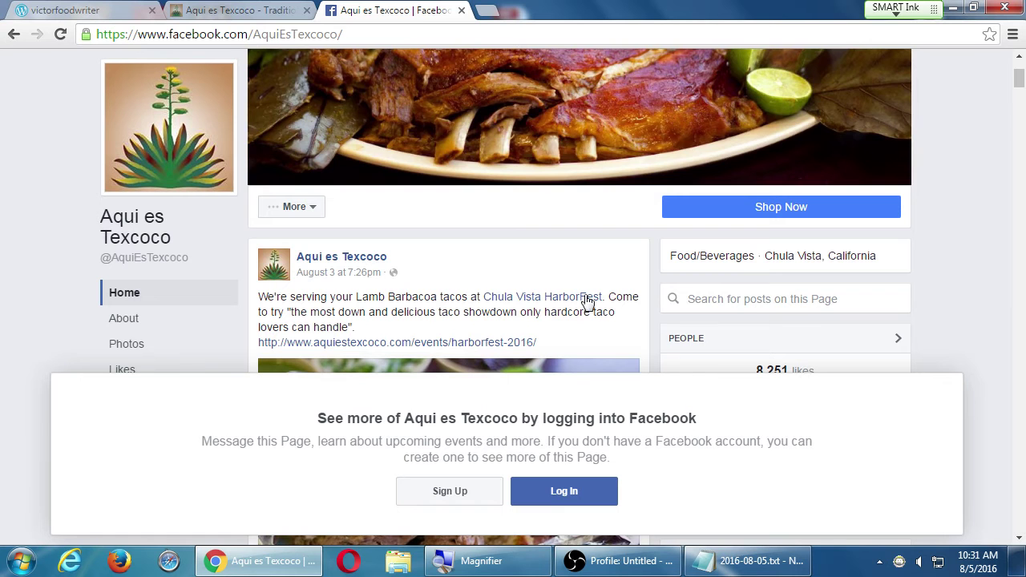
{"action": "scroll", "coordinate": [337, 281], "scroll_direction": "down", "scroll_amount": 2}
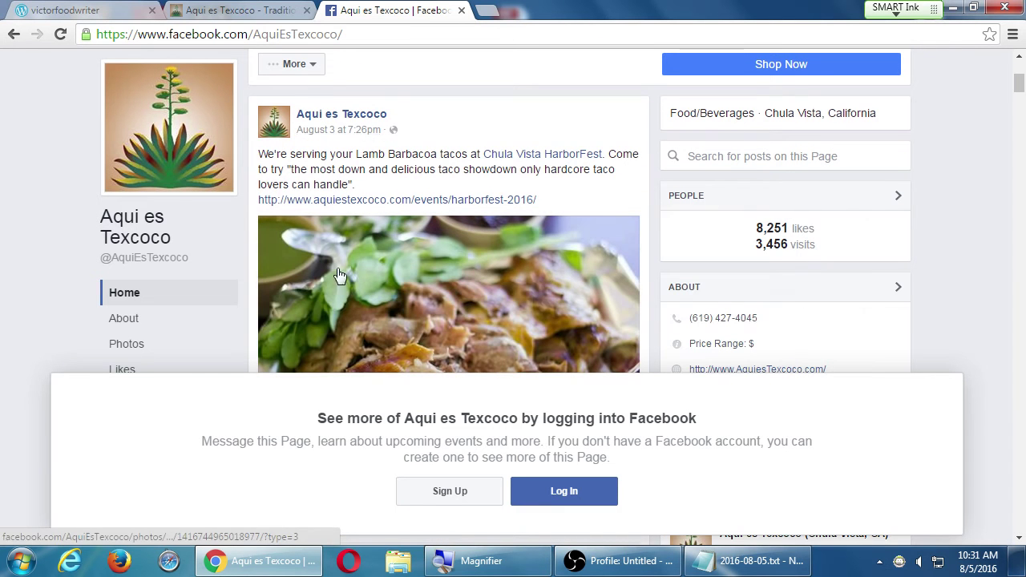
{"action": "left_click_drag", "start_coordinate": [295, 153], "coordinate": [366, 170]}
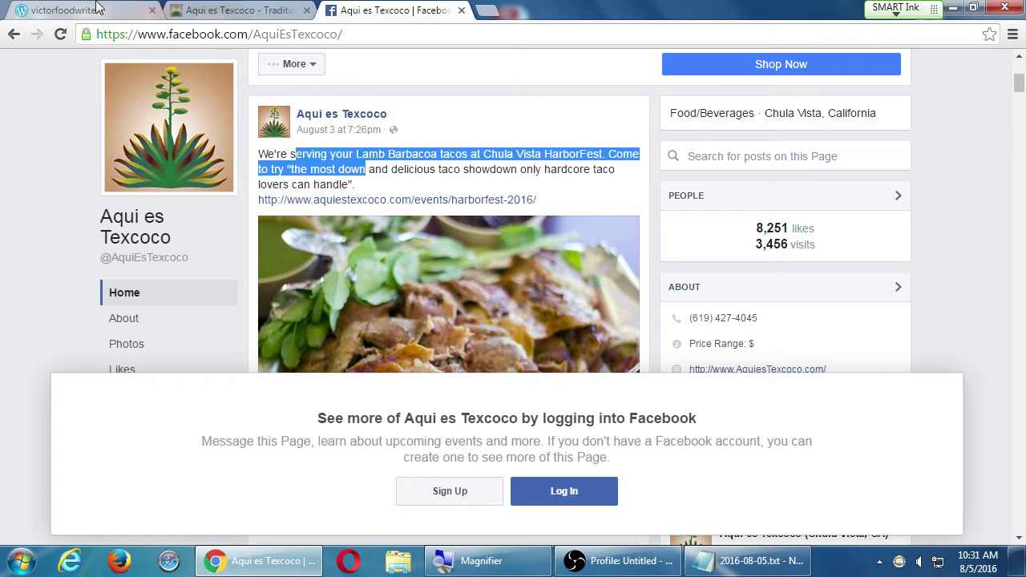
{"action": "left_click", "coordinate": [224, 8]}
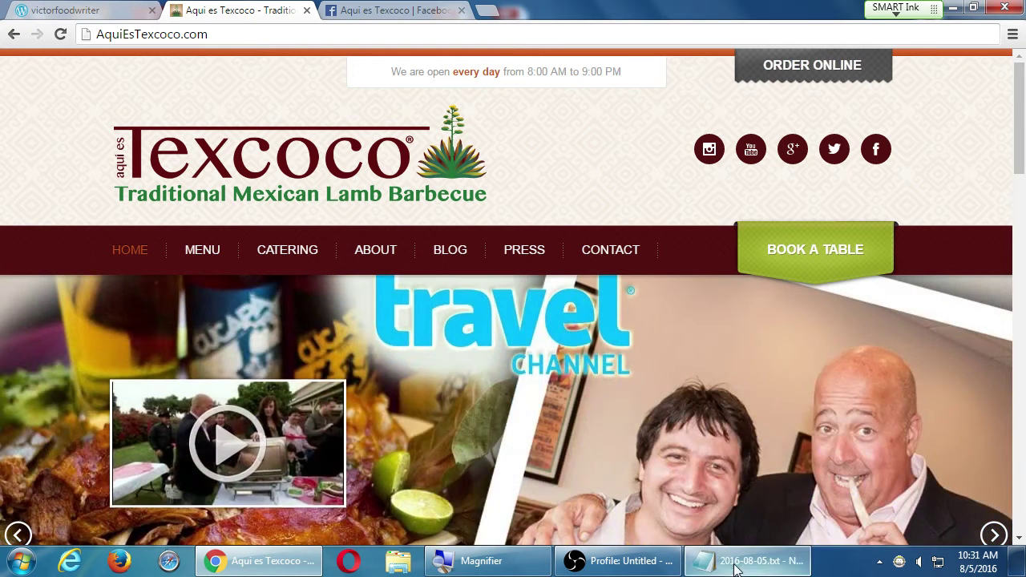
- Start a new line after the AquiEsTexcoco.com food example and return magnification to normal
{"action": "left_click", "coordinate": [735, 564]}
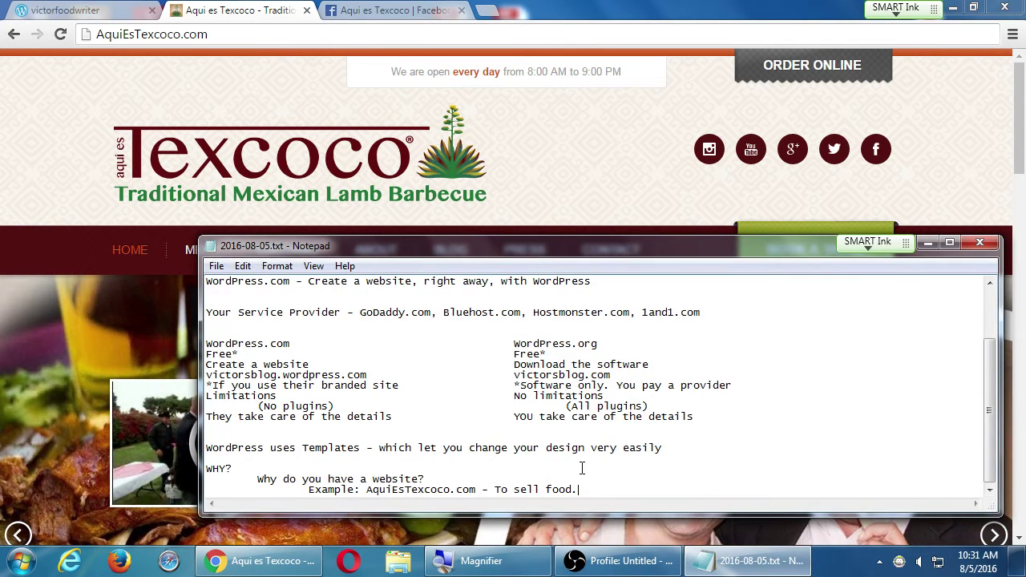
{"action": "key", "text": "Return"}
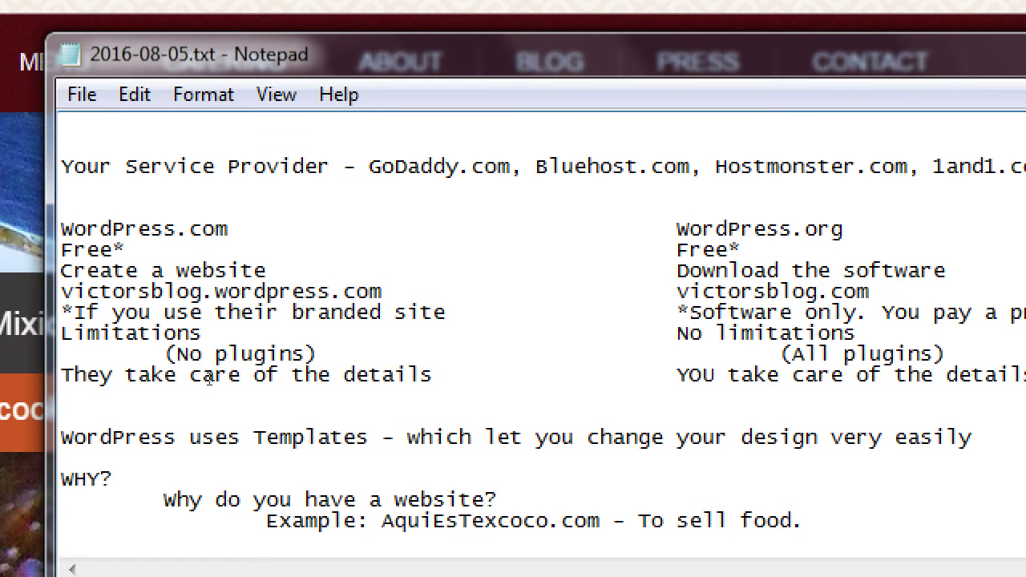
{"action": "key", "text": "super+minus"}
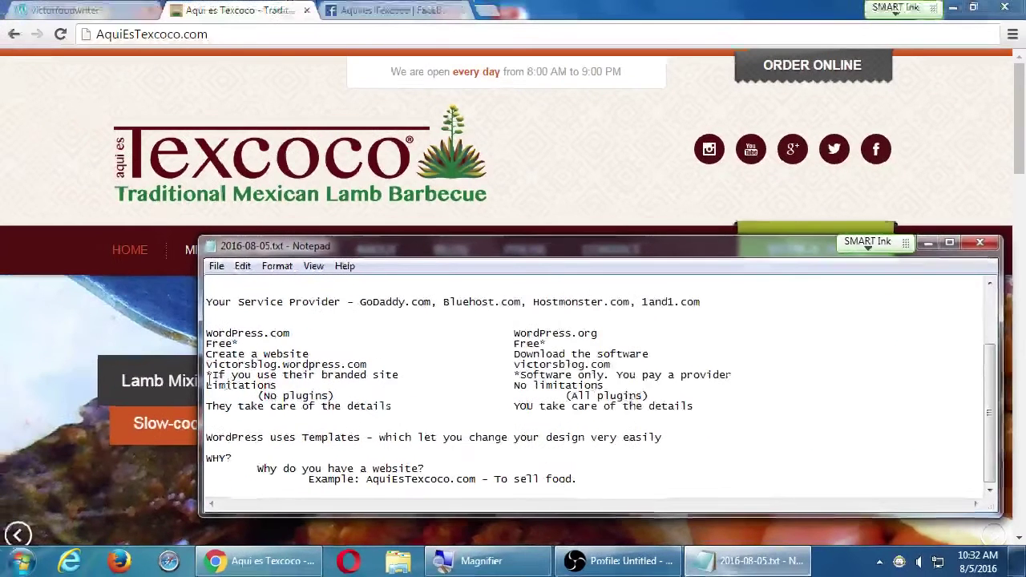
- Load vmcink.net in a new tab and scroll its home page
{"action": "left_click", "coordinate": [492, 9]}
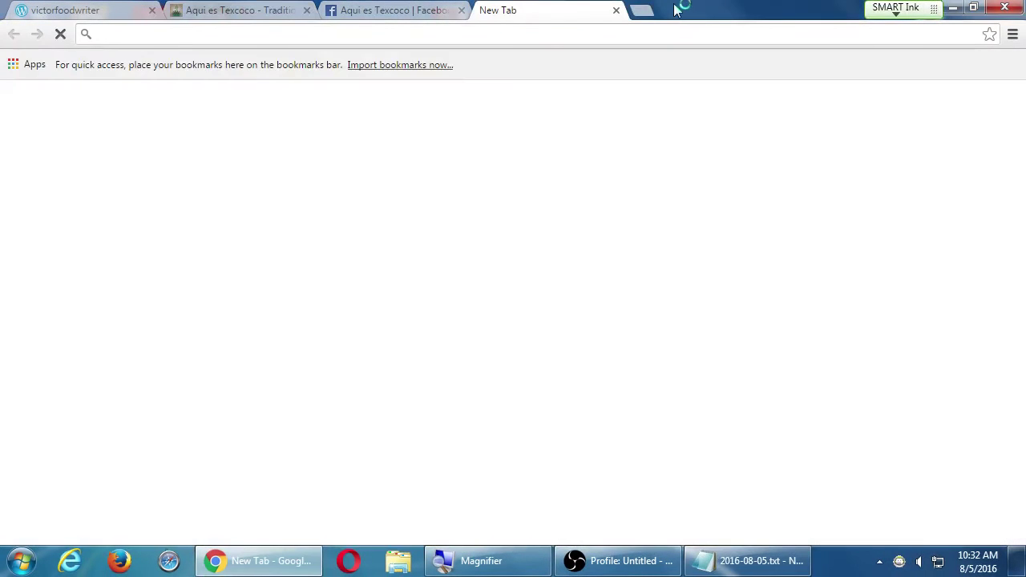
{"action": "type", "text": "vmcink.net"}
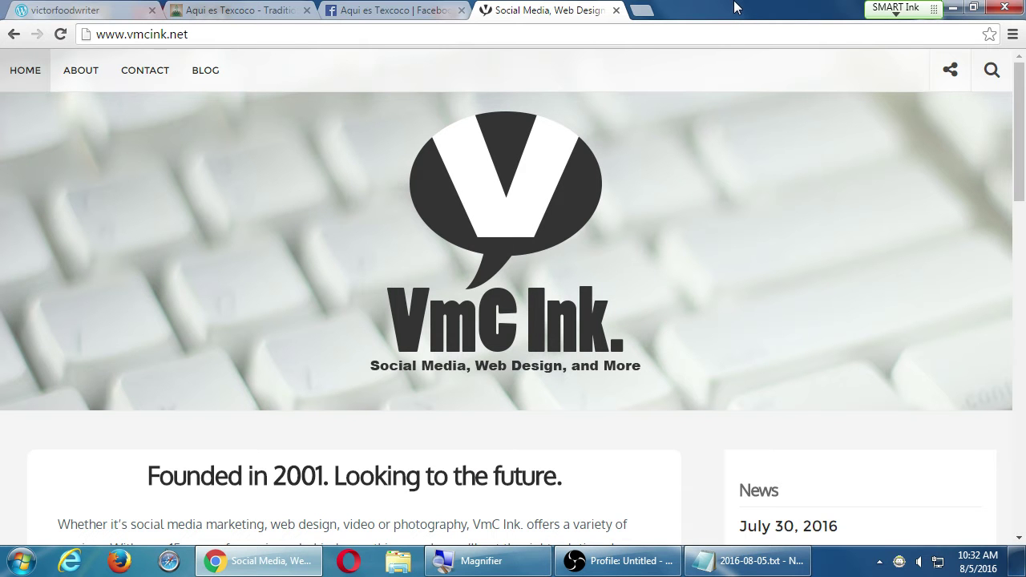
{"action": "scroll", "coordinate": [720, 162], "scroll_direction": "down", "scroll_amount": 7}
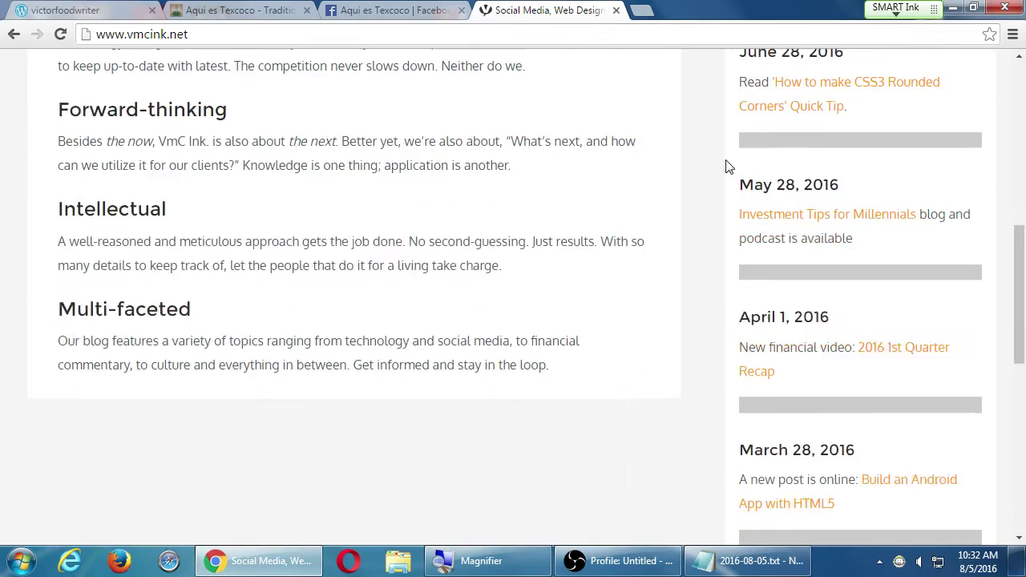
{"action": "scroll", "coordinate": [729, 167], "scroll_direction": "down", "scroll_amount": 5}
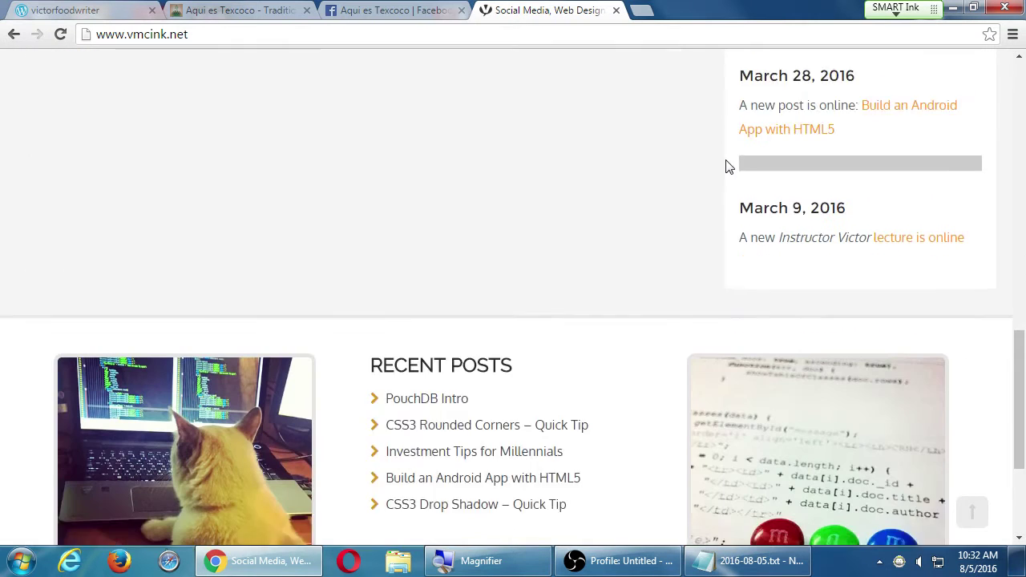
{"action": "scroll", "coordinate": [728, 167], "scroll_direction": "down", "scroll_amount": 2}
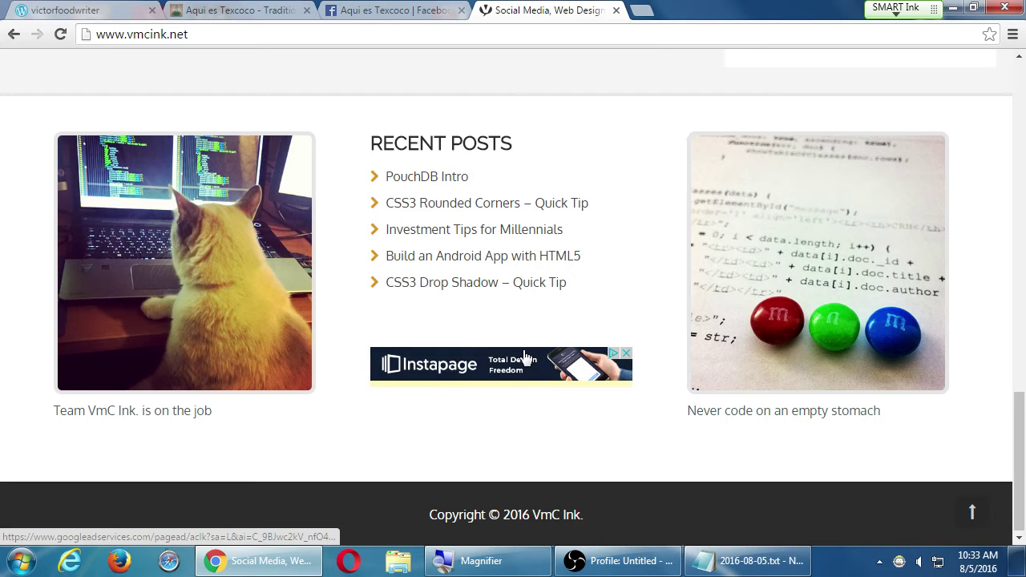
- Open the Investment Tips for Millennials post and reload it twice
{"action": "left_click", "coordinate": [481, 231]}
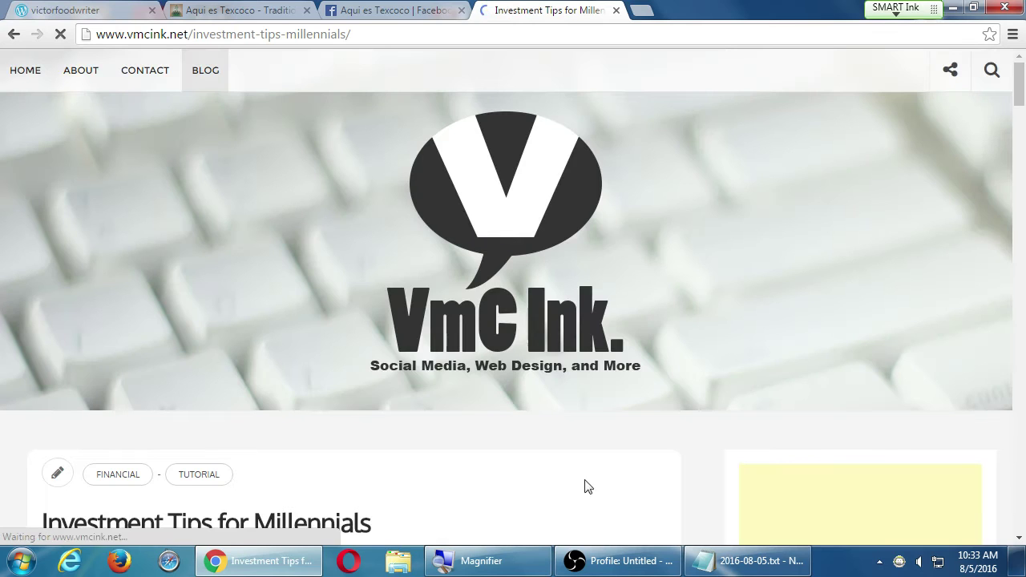
{"action": "scroll", "coordinate": [609, 492], "scroll_direction": "down", "scroll_amount": 3}
{"action": "scroll", "coordinate": [596, 504], "scroll_direction": "down", "scroll_amount": 3}
{"action": "scroll", "coordinate": [596, 503], "scroll_direction": "down", "scroll_amount": 1}
{"action": "scroll", "coordinate": [597, 504], "scroll_direction": "up", "scroll_amount": 7}
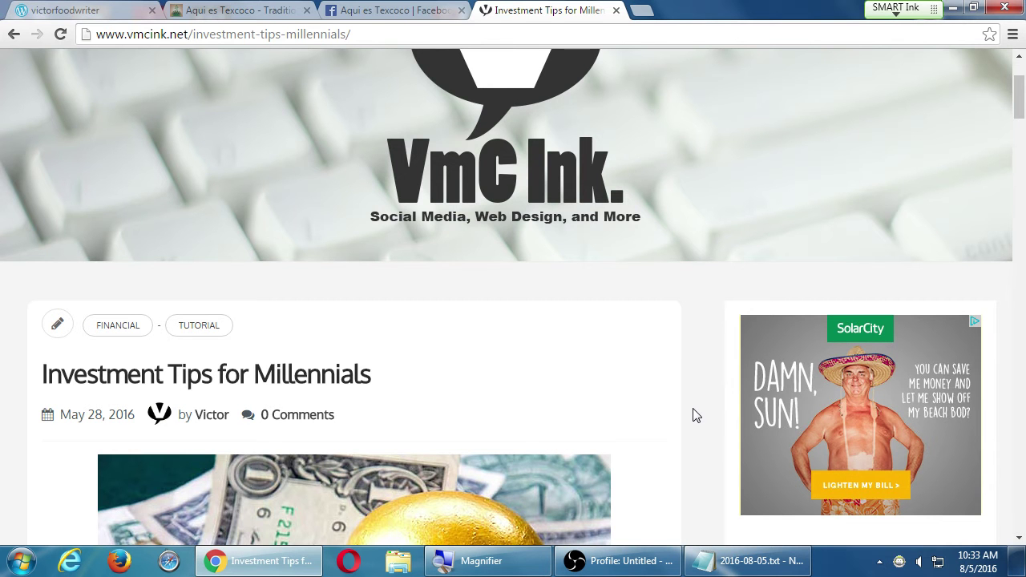
{"action": "key", "text": "F5"}
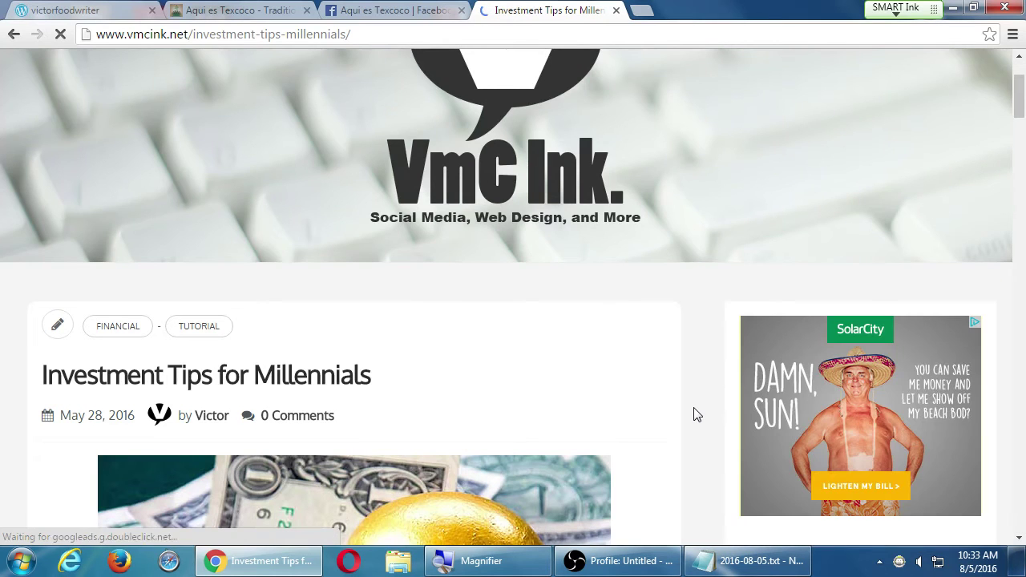
{"action": "key", "text": "F5"}
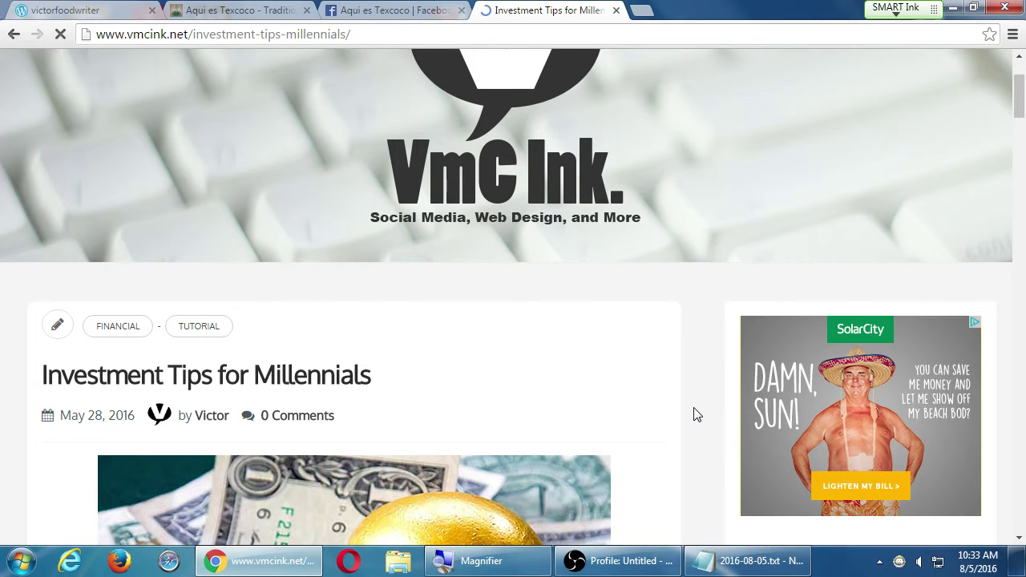
- Scroll the post down to its Recent Posts footer
{"action": "scroll", "coordinate": [696, 414], "scroll_direction": "down", "scroll_amount": 1}
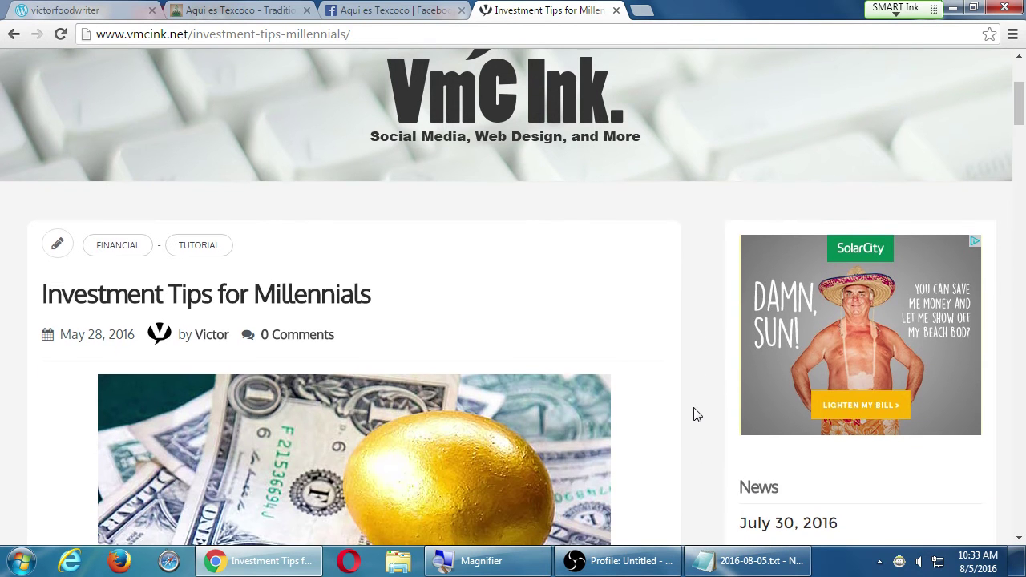
{"action": "scroll", "coordinate": [695, 414], "scroll_direction": "down", "scroll_amount": 8}
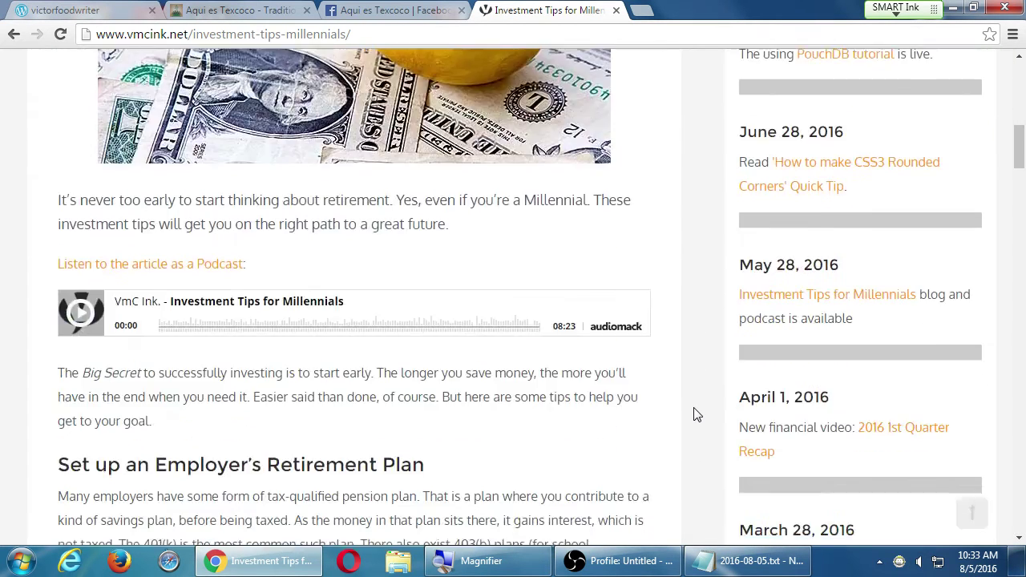
{"action": "scroll", "coordinate": [696, 415], "scroll_direction": "down", "scroll_amount": 2}
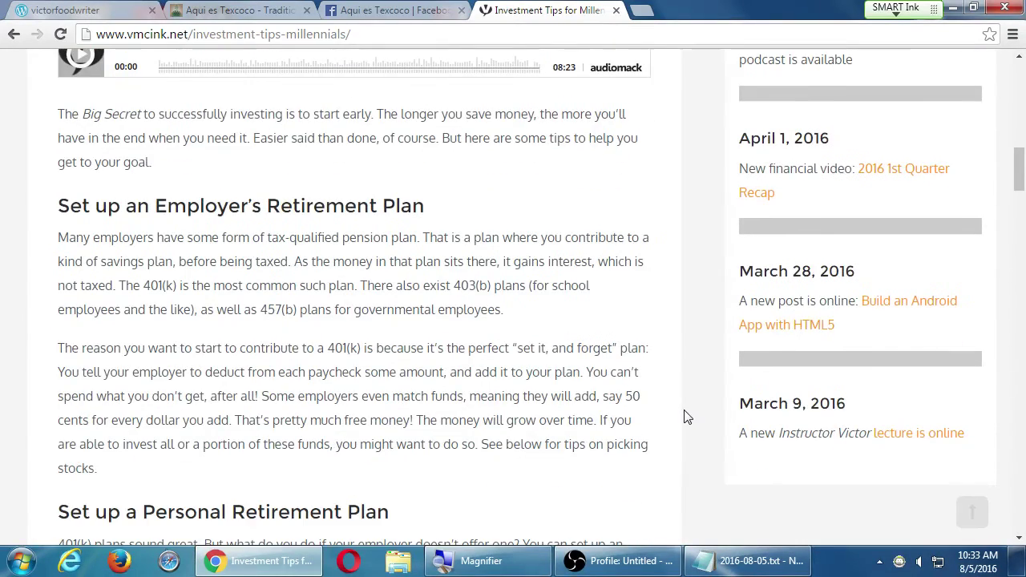
{"action": "scroll", "coordinate": [683, 416], "scroll_direction": "down", "scroll_amount": 8}
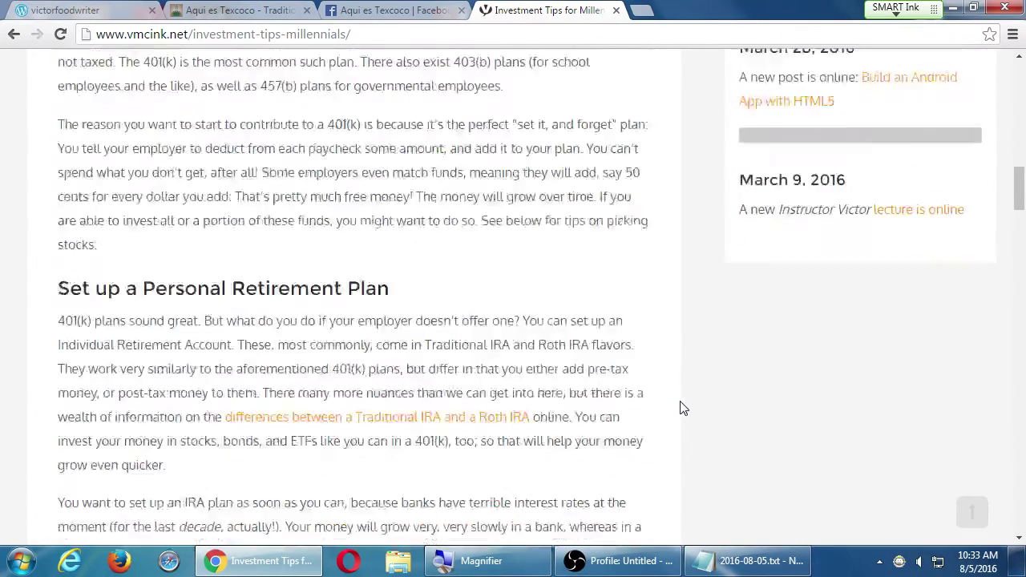
{"action": "scroll", "coordinate": [684, 409], "scroll_direction": "down", "scroll_amount": 5}
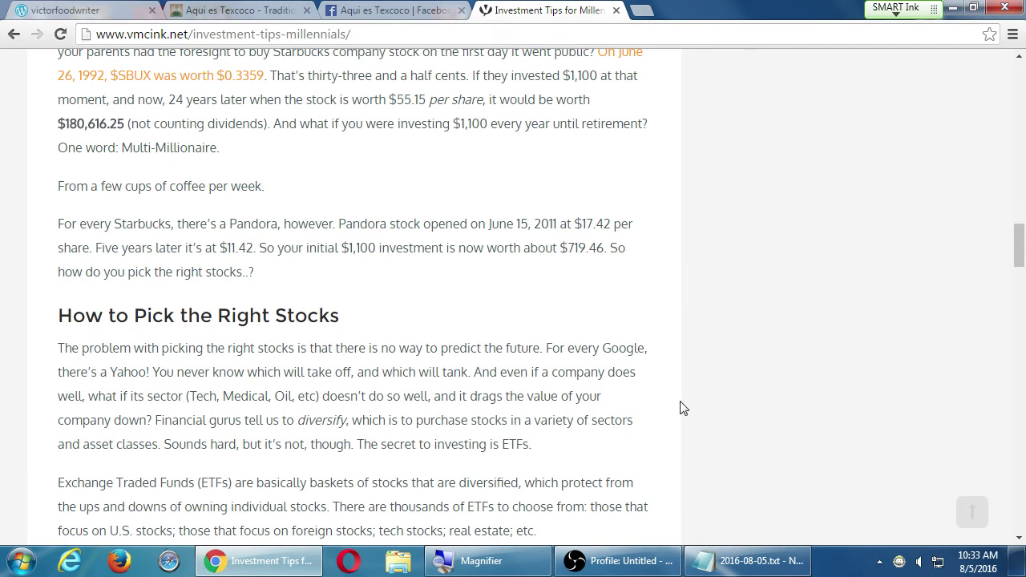
{"action": "scroll", "coordinate": [686, 401], "scroll_direction": "down", "scroll_amount": 15}
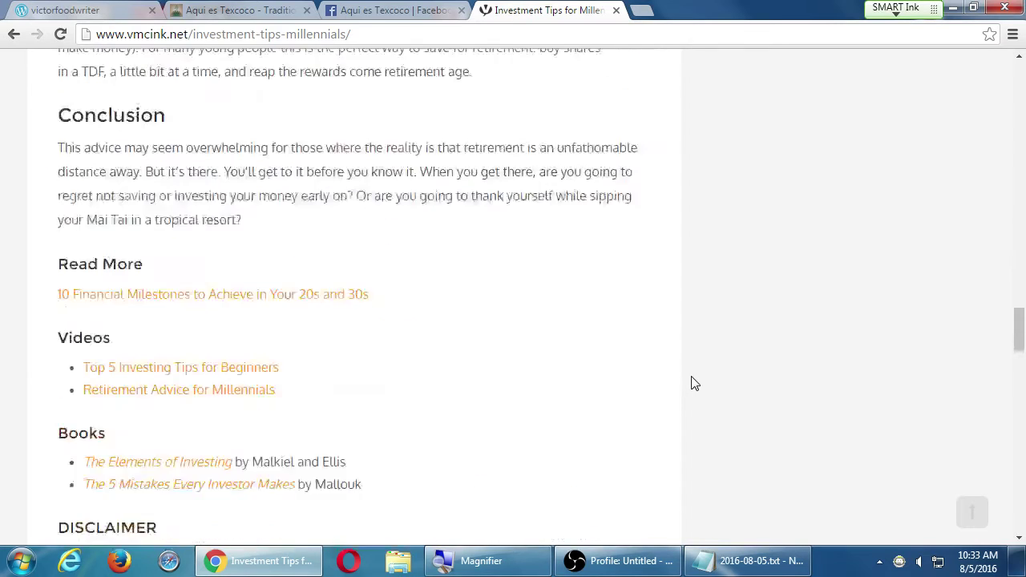
{"action": "scroll", "coordinate": [694, 383], "scroll_direction": "down", "scroll_amount": 20}
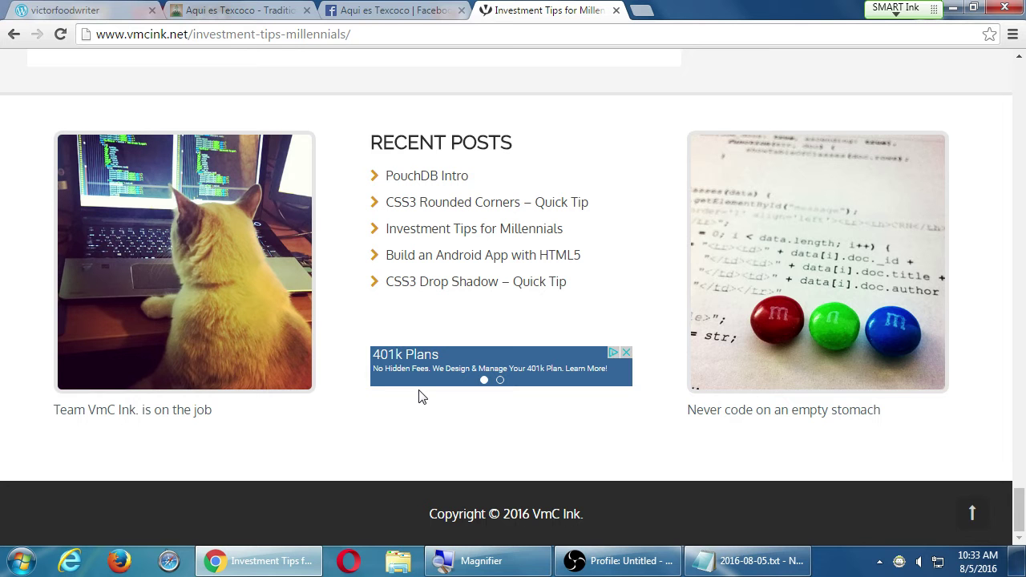
- Type the indented example 'vmcink.net - Give free advice/commentary', correcting the misspelling
{"action": "left_click", "coordinate": [761, 560]}
{"action": "key", "text": "super+plus"}
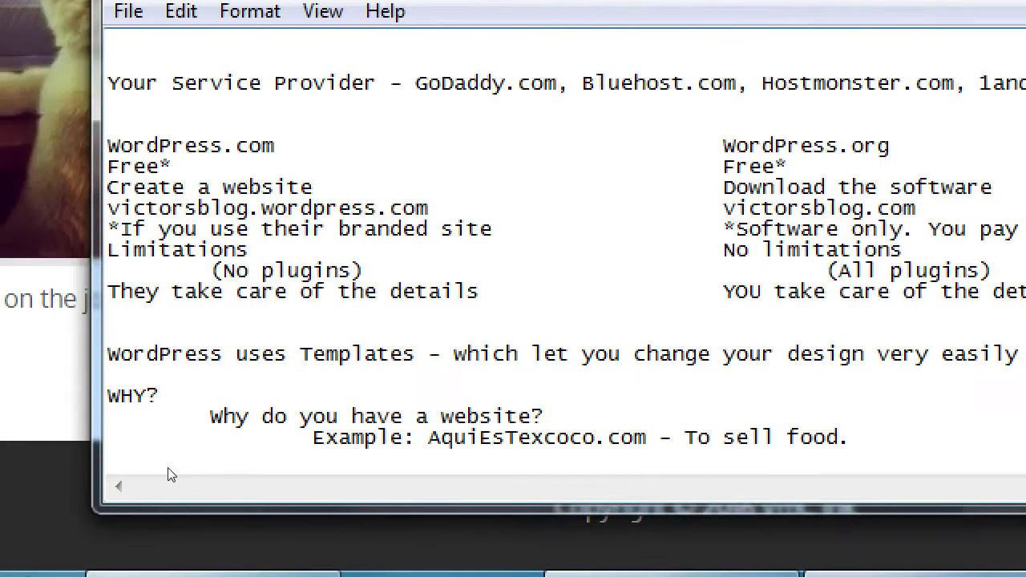
{"action": "key", "text": "Tab"}
{"action": "type", "text": "Ex       vmcink.net - Give free advice/commenat"}
{"action": "key", "text": "BackSpace"}
{"action": "key", "text": "BackSpace"}
{"action": "type", "text": "tary"}
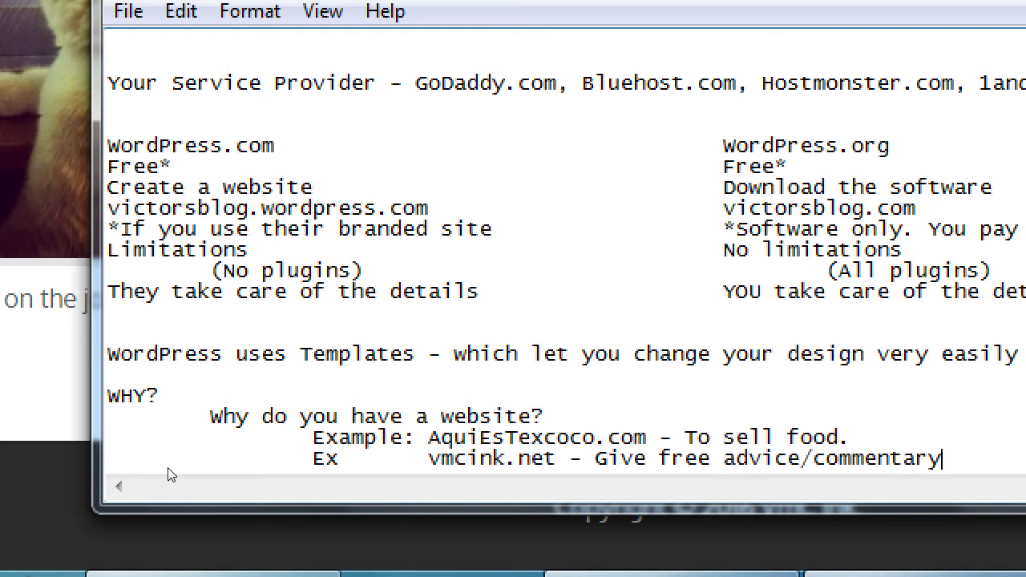
- Number the purposes as '1.Give free advice/commentary 2.Profit from it (Ads)' and return to the article
{"action": "key", "text": "Left"}
{"action": "key", "text": "Left"}
{"action": "key", "text": "Left"}
{"action": "key", "text": "Left"}
{"action": "key", "text": "Left"}
{"action": "type", "text": "1."}
{"action": "key", "text": "End"}
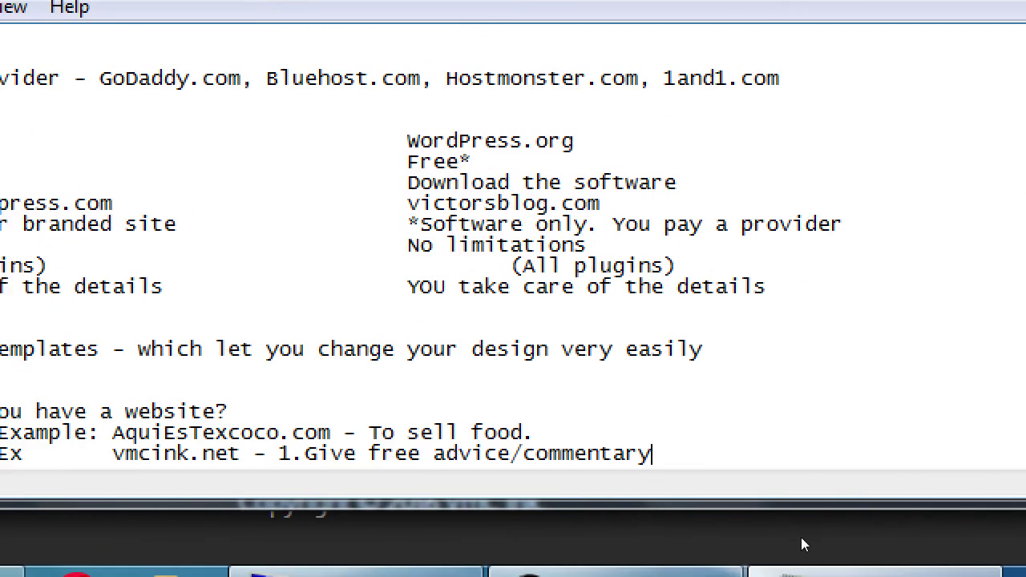
{"action": "type", "text": "2."}
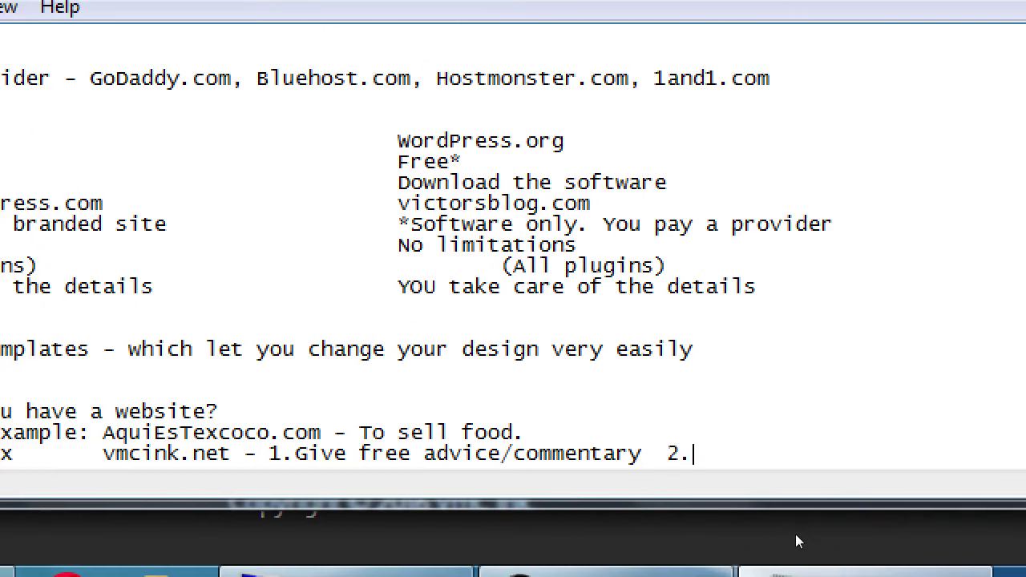
{"action": "type", "text": "Profit from it"}
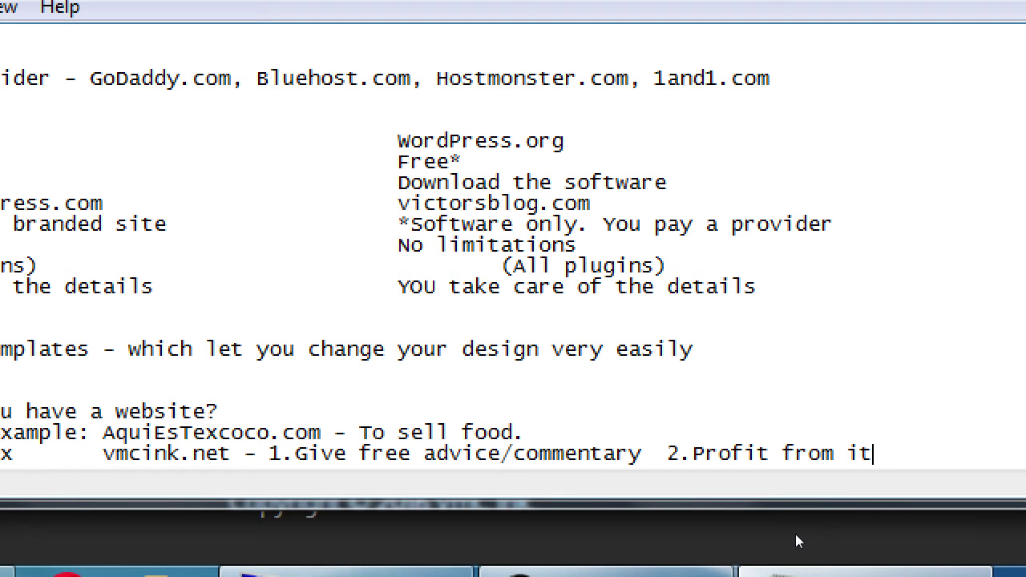
{"action": "type", "text": " (Ads)"}
{"action": "key", "text": "super+minus"}
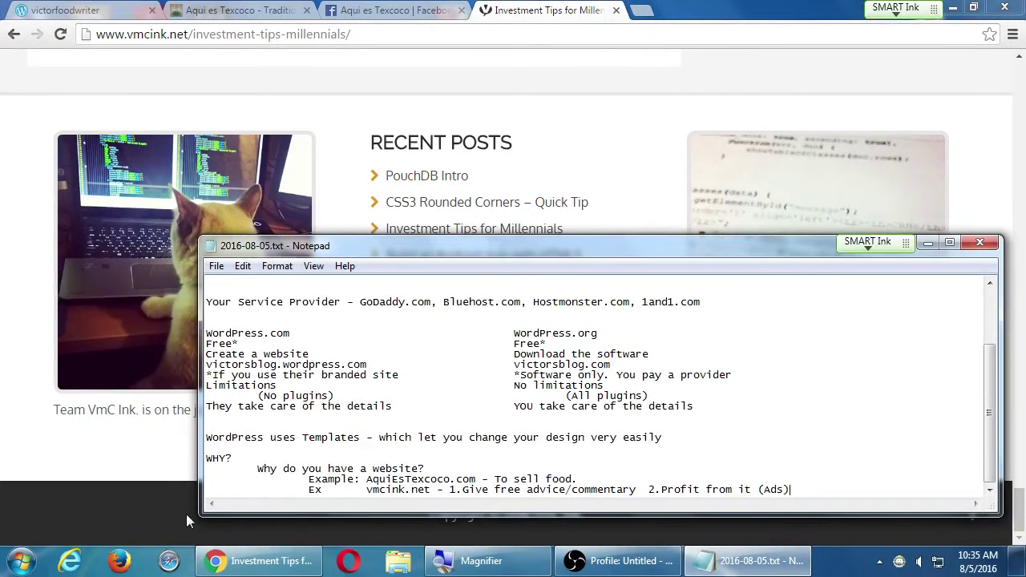
{"action": "left_click", "coordinate": [170, 491]}
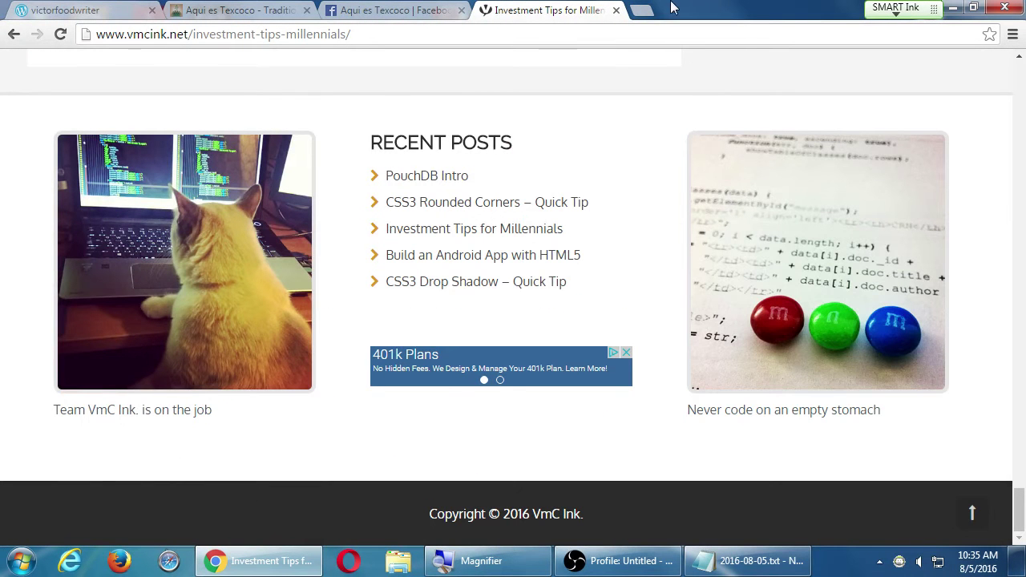
- Switch to the Aqui es Texcoco tab and open its BLOG page
{"action": "left_click", "coordinate": [213, 9]}
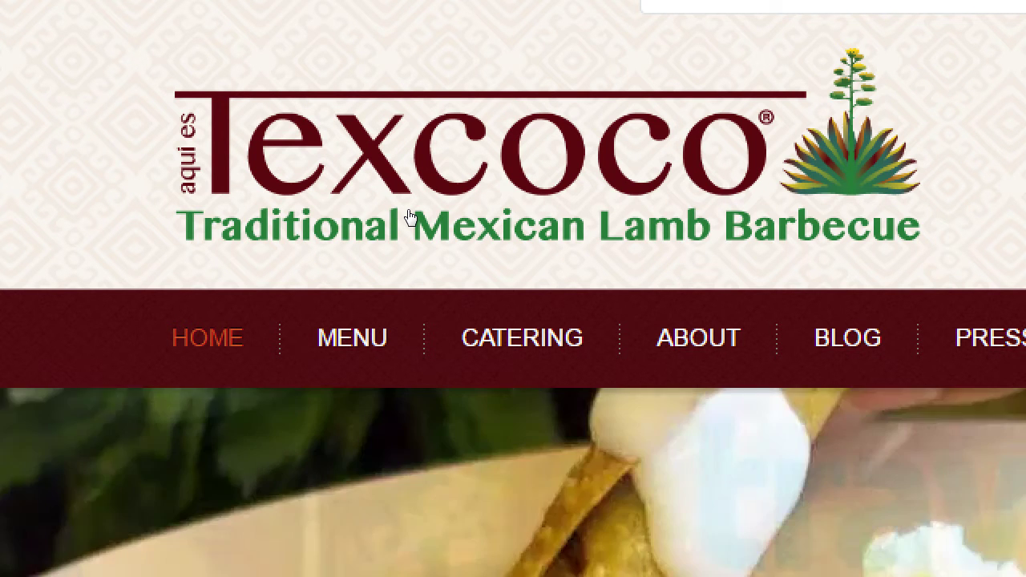
{"action": "key", "text": "super+minus"}
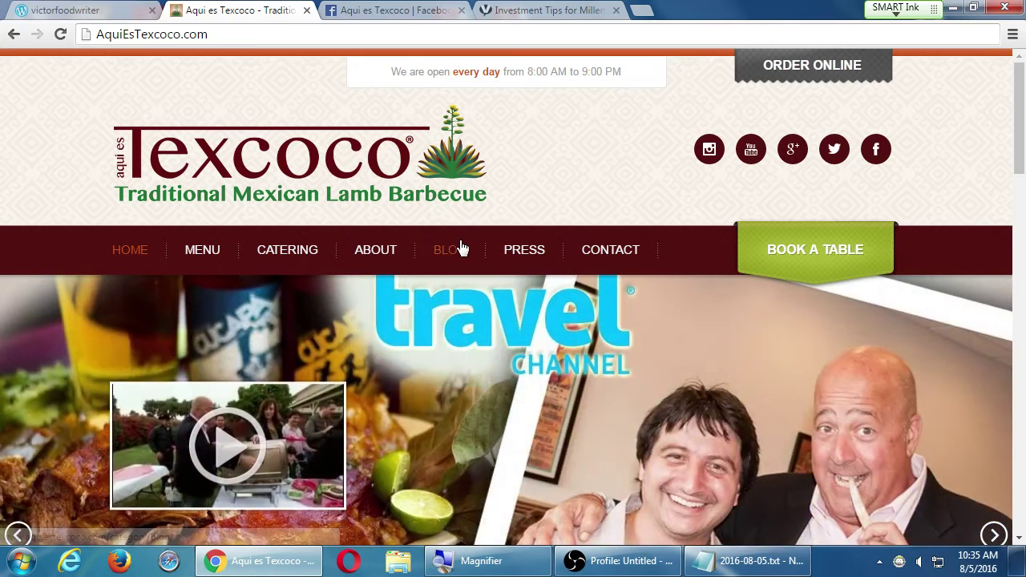
{"action": "left_click", "coordinate": [455, 250]}
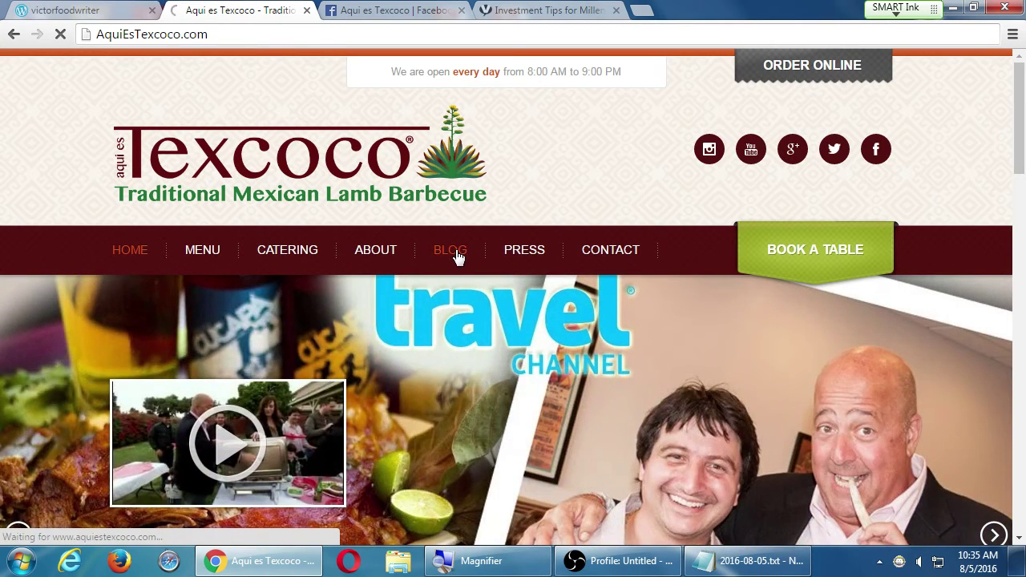
- Scroll through the blog's food posts down to #TASTELA 2015
{"action": "scroll", "coordinate": [884, 325], "scroll_direction": "down", "scroll_amount": 5}
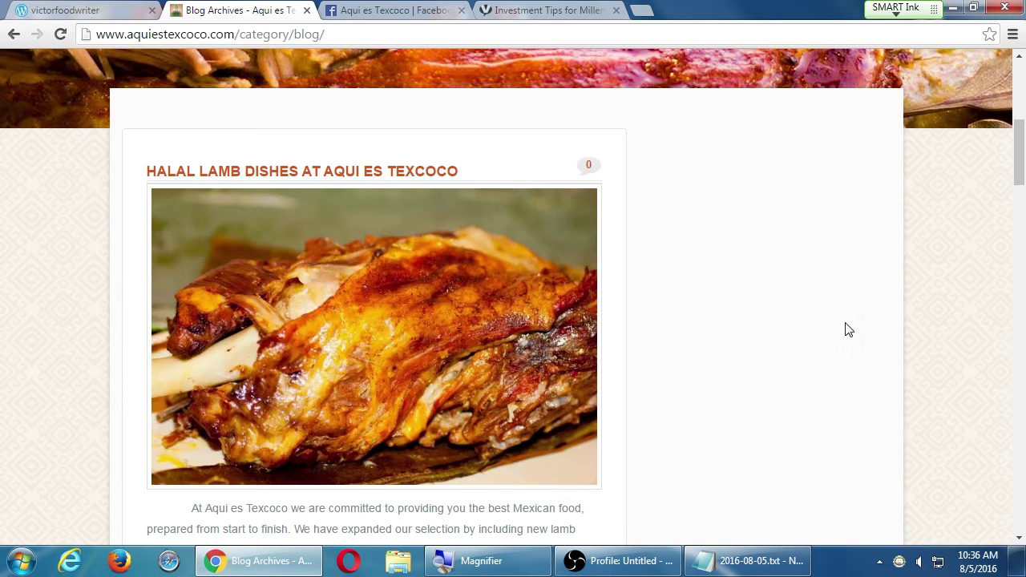
{"action": "scroll", "coordinate": [847, 329], "scroll_direction": "down", "scroll_amount": 7}
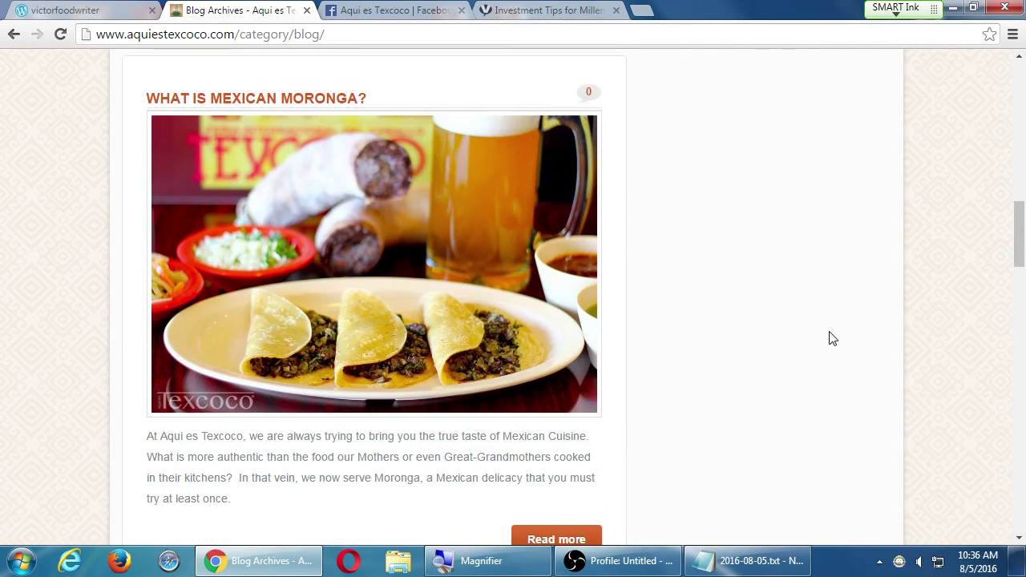
{"action": "scroll", "coordinate": [460, 211], "scroll_direction": "down", "scroll_amount": 8}
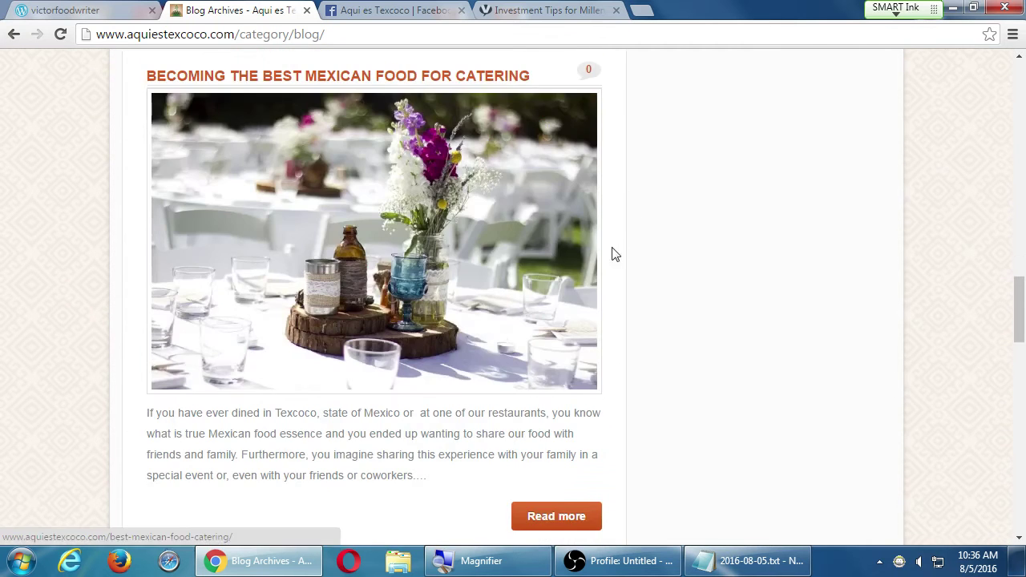
{"action": "scroll", "coordinate": [738, 281], "scroll_direction": "down", "scroll_amount": 5}
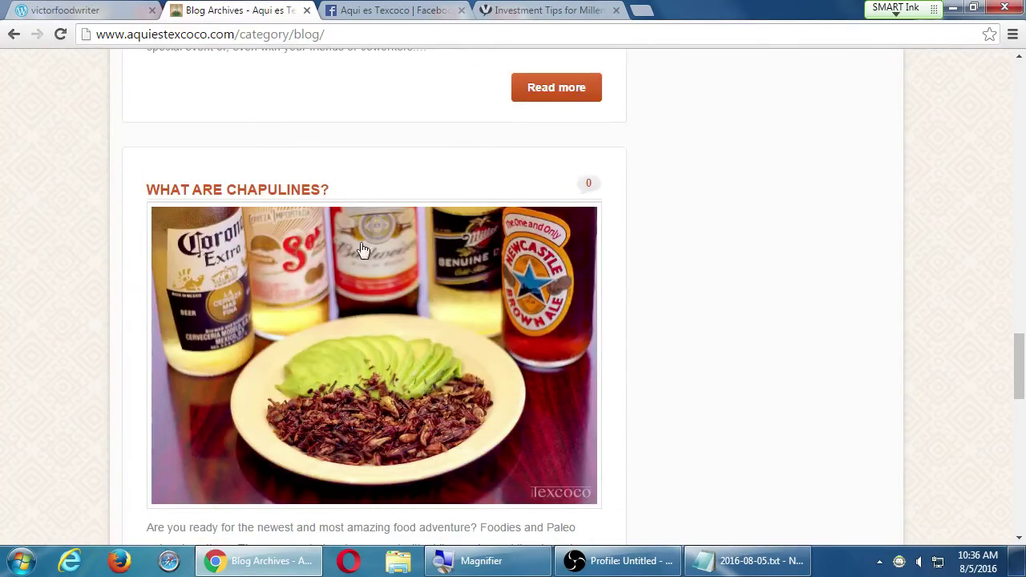
{"action": "scroll", "coordinate": [446, 327], "scroll_direction": "down", "scroll_amount": 7}
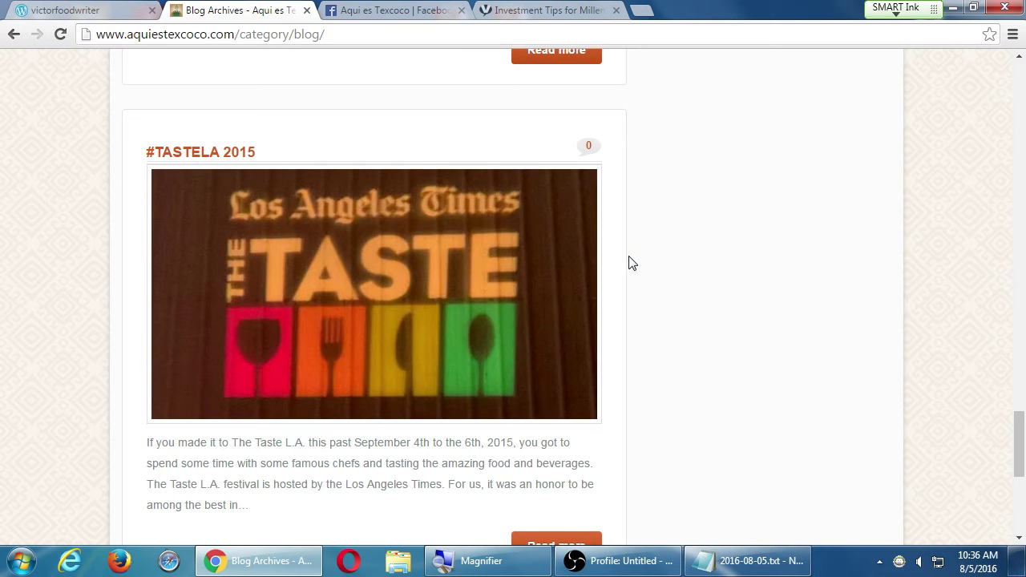
{"action": "scroll", "coordinate": [637, 263], "scroll_direction": "down", "scroll_amount": 5}
{"action": "scroll", "coordinate": [656, 265], "scroll_direction": "up", "scroll_amount": 2}
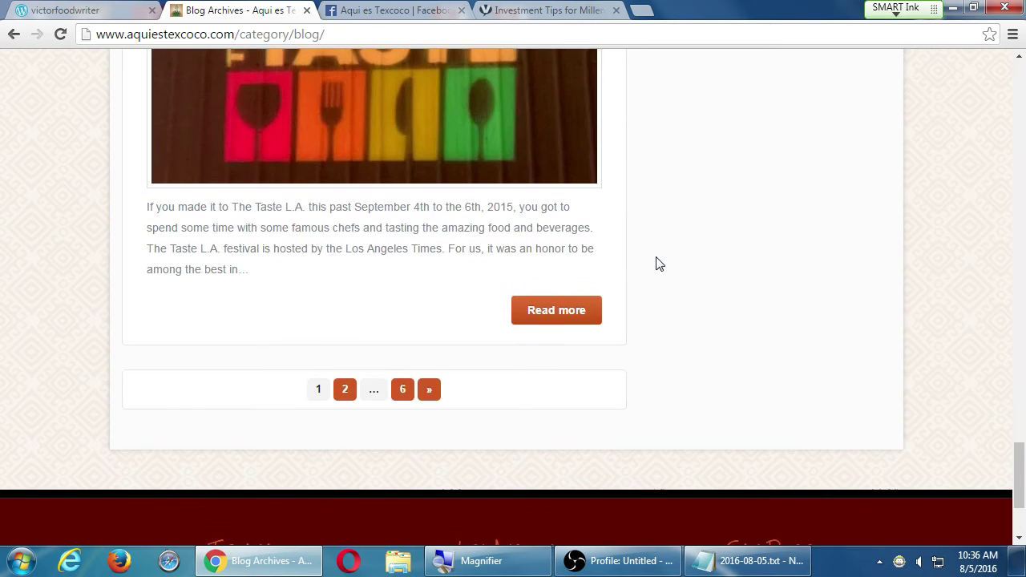
{"action": "scroll", "coordinate": [659, 264], "scroll_direction": "up", "scroll_amount": 3}
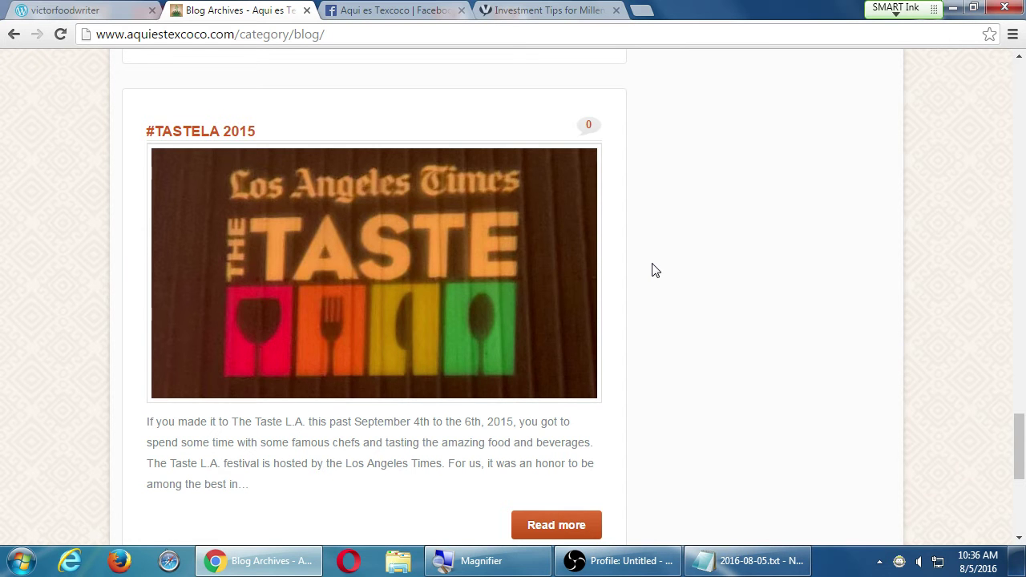
{"action": "right_click", "coordinate": [114, 564]}
- Launch Firefox and search Google for 'what is huitlacoche'
{"action": "left_click", "coordinate": [137, 505]}
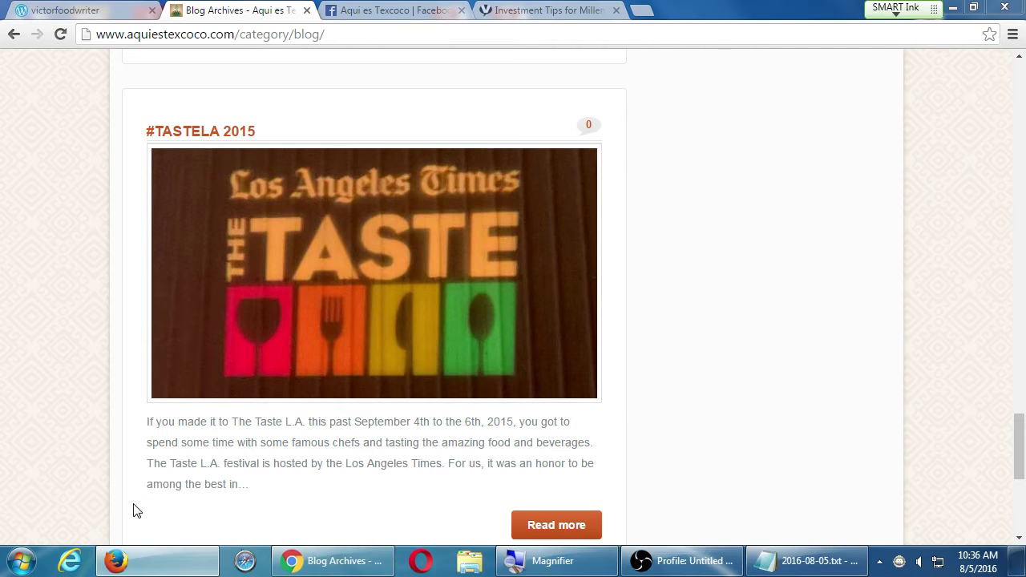
{"action": "key", "text": "ctrl+l"}
{"action": "type", "text": "google.com"}
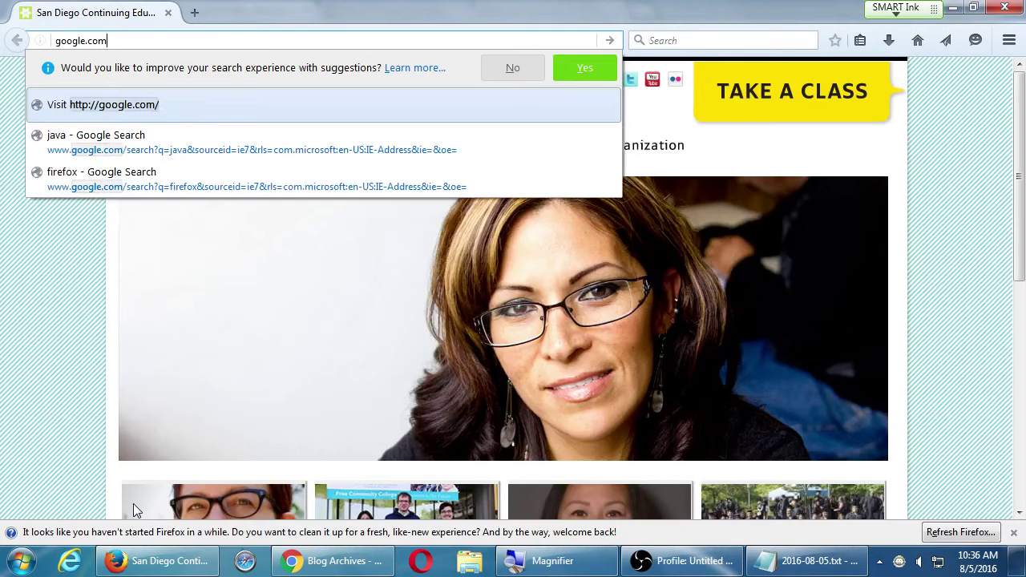
{"action": "key", "text": "Return"}
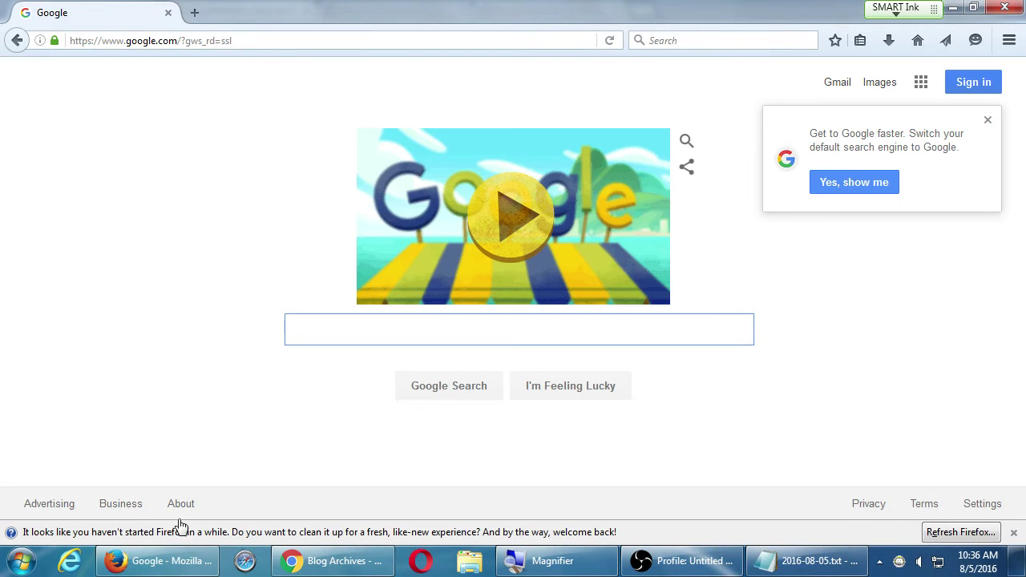
{"action": "type", "text": "what"}
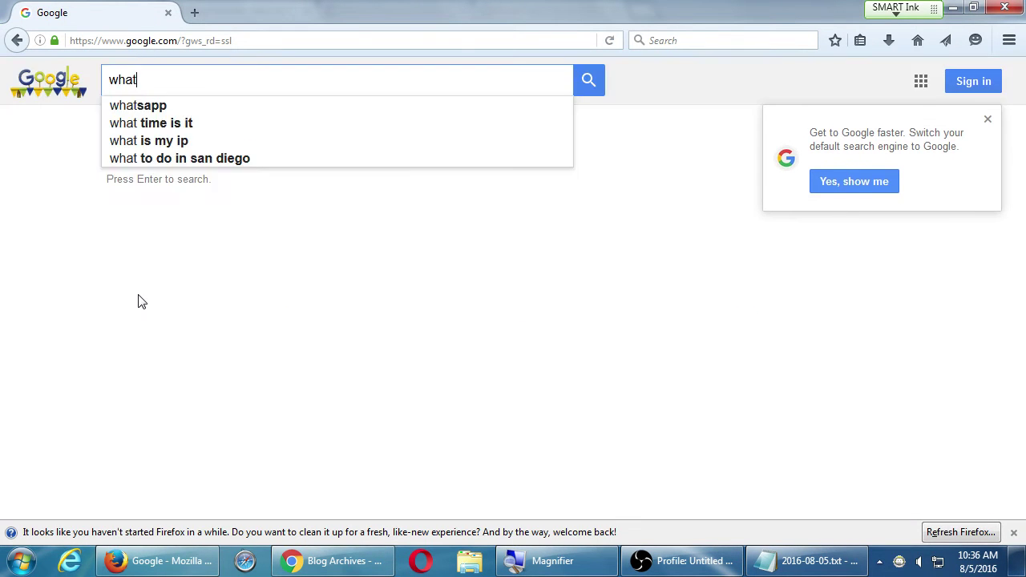
{"action": "type", "text": " is hui"}
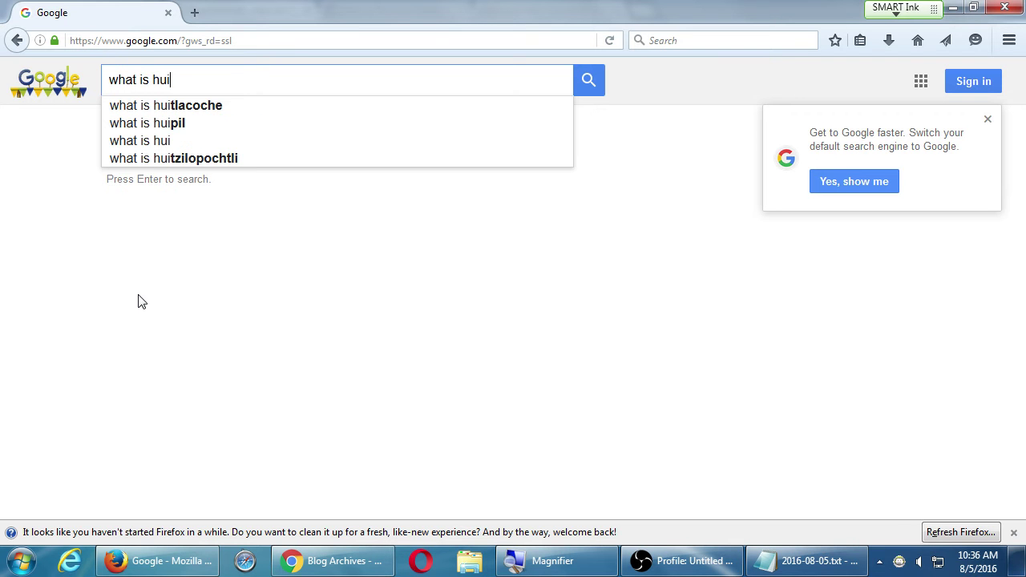
{"action": "key", "text": "Down"}
{"action": "key", "text": "Return"}
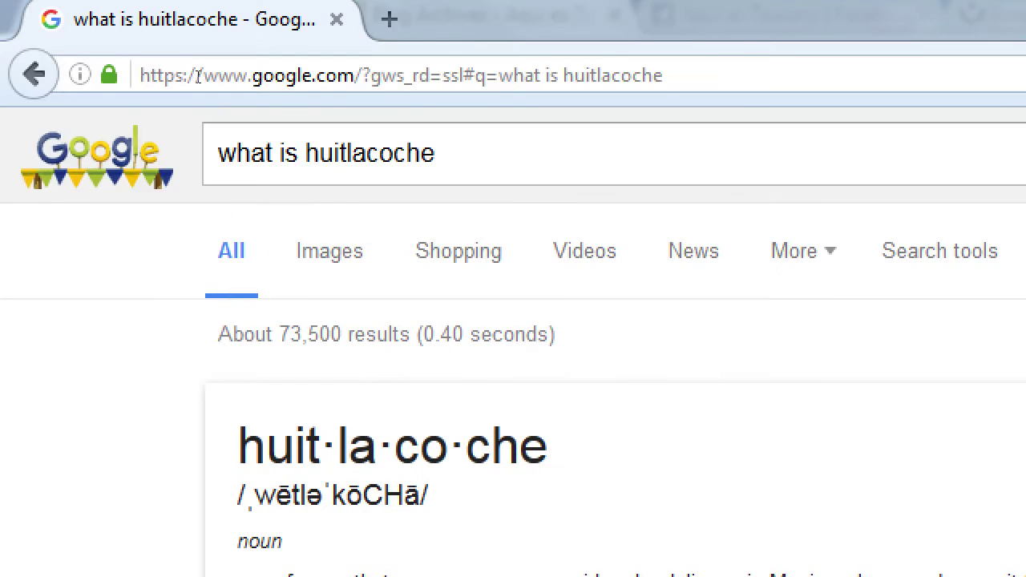
- Dismiss the 'Get to Google faster' default-search prompt and zoom the magnifier back out
{"action": "double_click", "coordinate": [370, 153]}
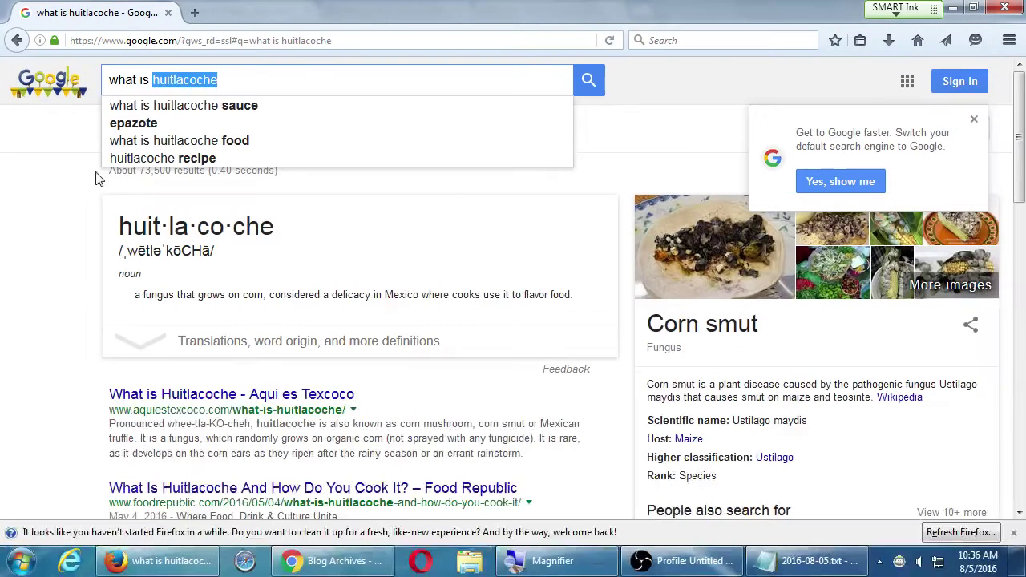
{"action": "left_click", "coordinate": [46, 278]}
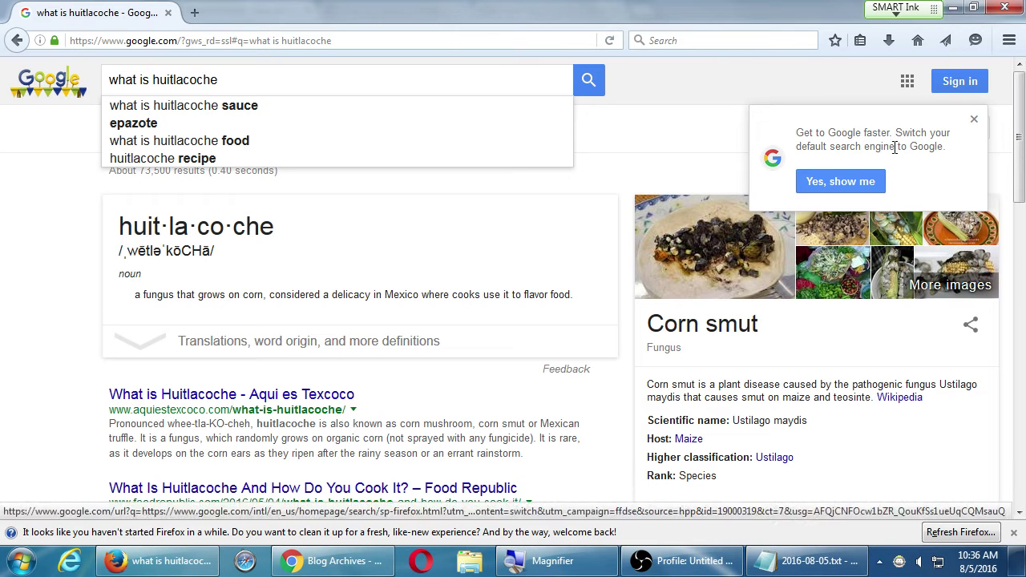
{"action": "left_click", "coordinate": [972, 119]}
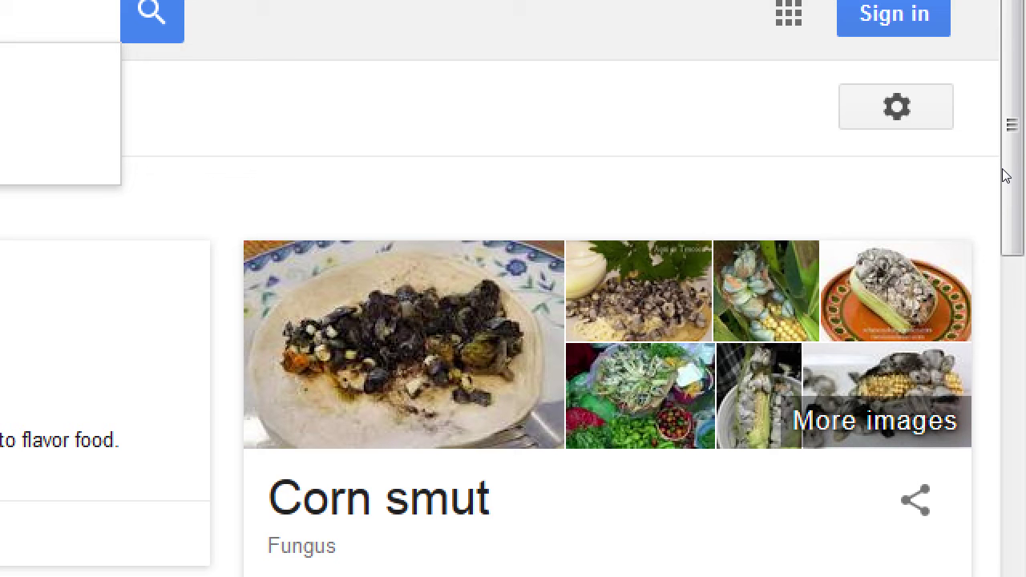
{"action": "key", "text": "super+minus"}
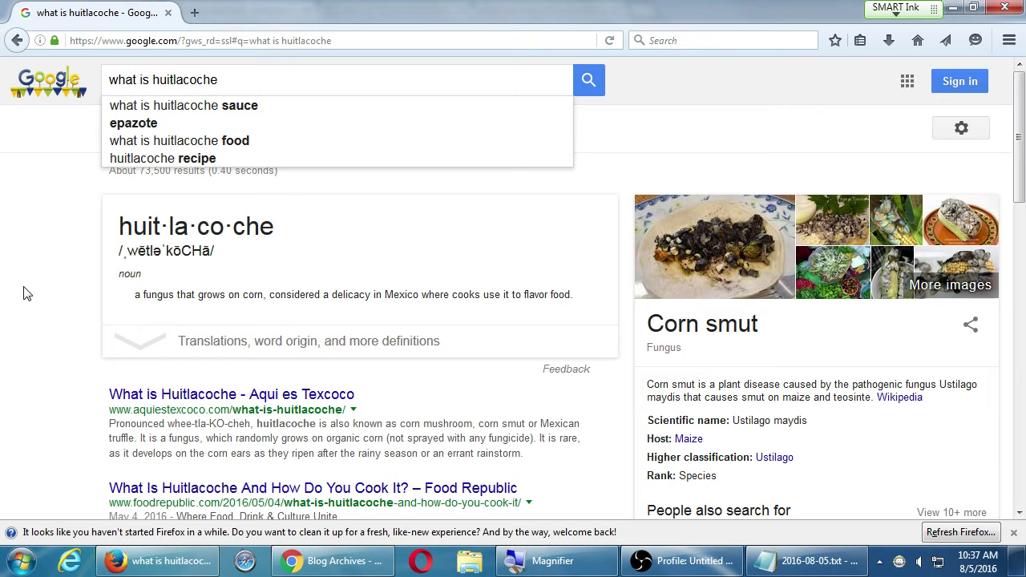
{"action": "scroll", "coordinate": [24, 293], "scroll_direction": "down", "scroll_amount": 3}
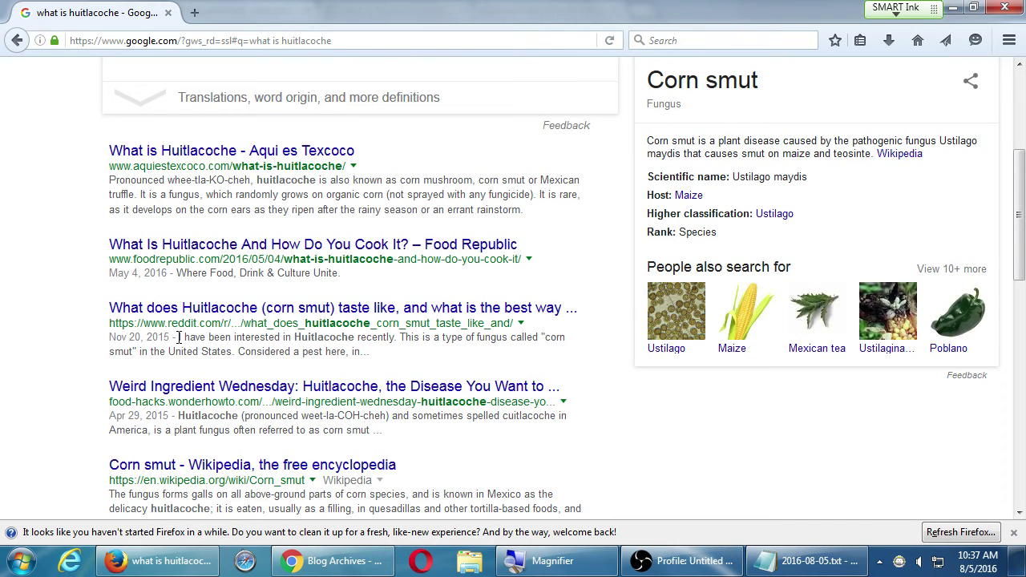
{"action": "scroll", "coordinate": [77, 353], "scroll_direction": "down", "scroll_amount": 1}
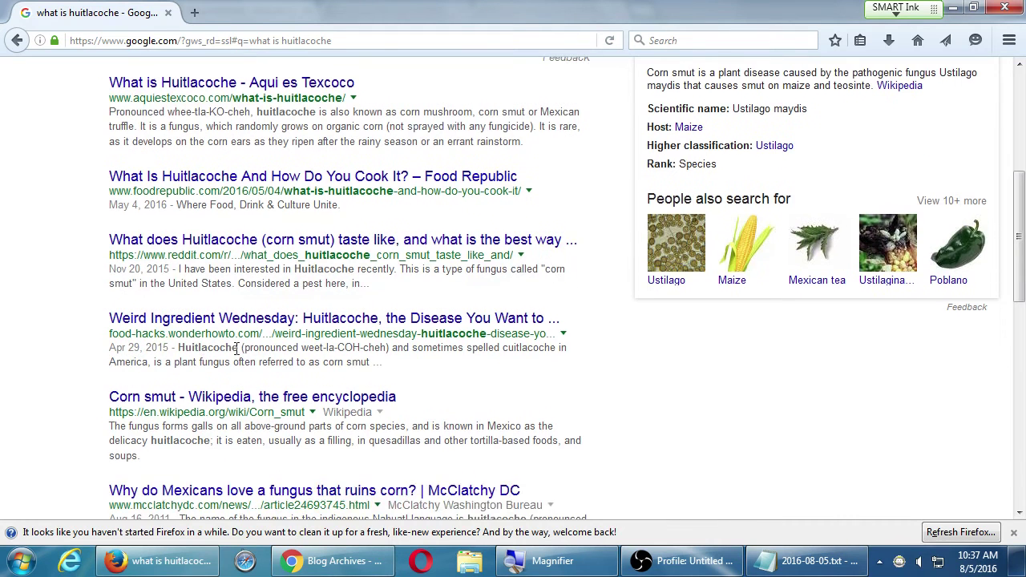
{"action": "scroll", "coordinate": [56, 367], "scroll_direction": "down", "scroll_amount": 1}
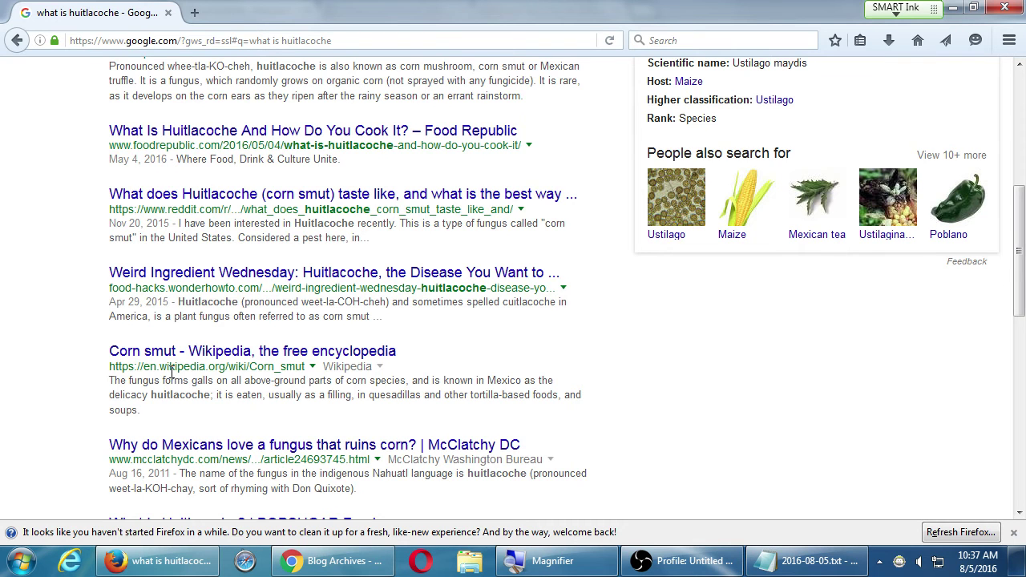
{"action": "scroll", "coordinate": [168, 371], "scroll_direction": "up", "scroll_amount": 5}
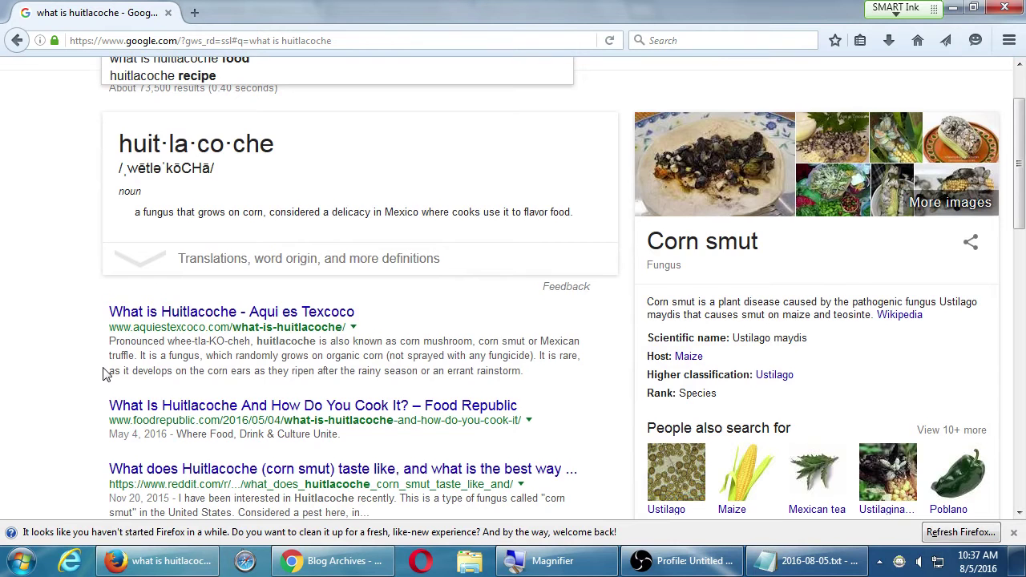
{"action": "scroll", "coordinate": [104, 373], "scroll_direction": "up", "scroll_amount": 2}
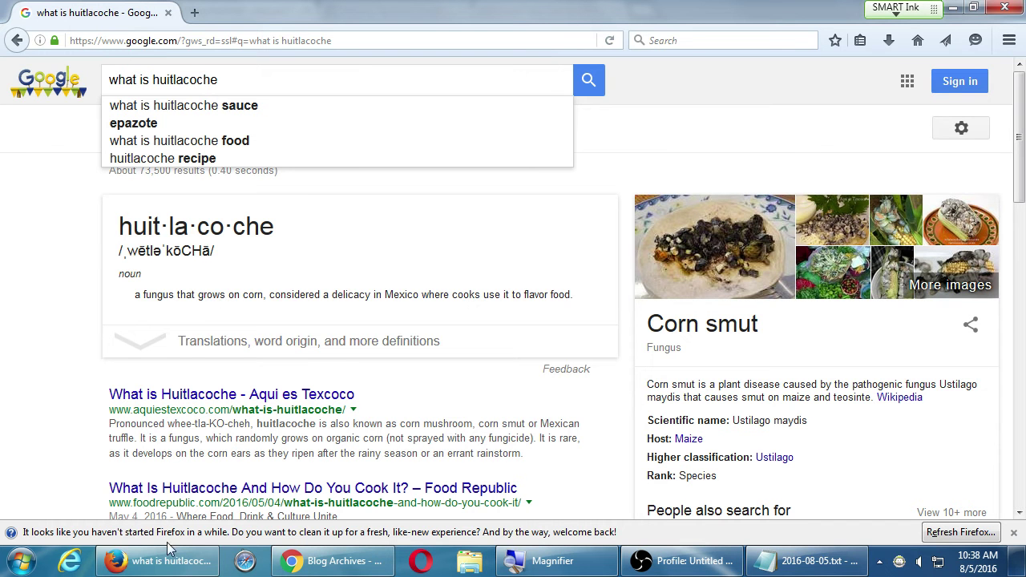
- Bring the Aqui es Texcoco blog archive forward in Chrome and open page 2
{"action": "left_click", "coordinate": [308, 561]}
{"action": "scroll", "coordinate": [183, 284], "scroll_direction": "up", "scroll_amount": 10}
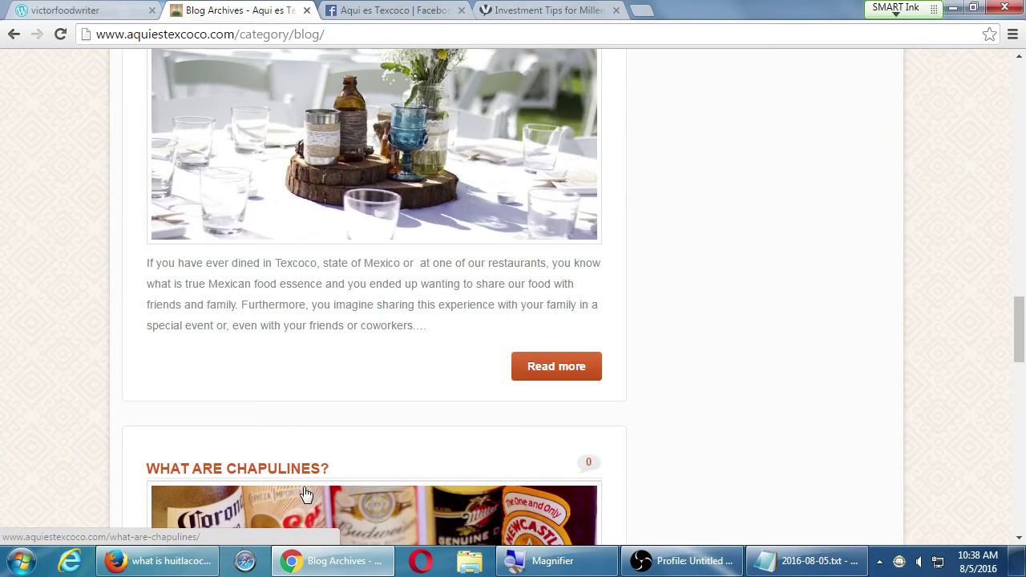
{"action": "scroll", "coordinate": [311, 469], "scroll_direction": "down", "scroll_amount": 15}
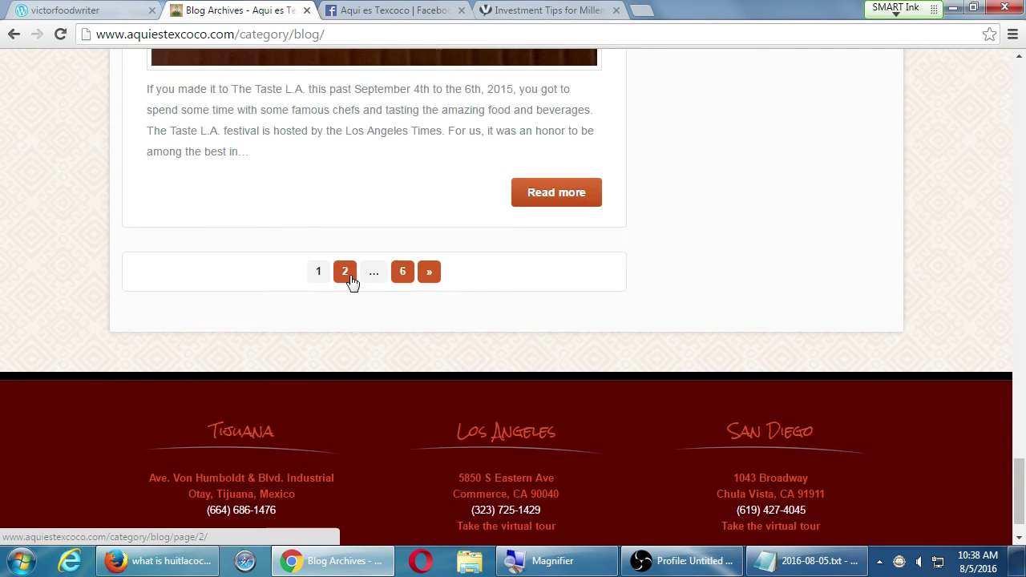
{"action": "left_click", "coordinate": [350, 277]}
{"action": "scroll", "coordinate": [802, 298], "scroll_direction": "down", "scroll_amount": 7}
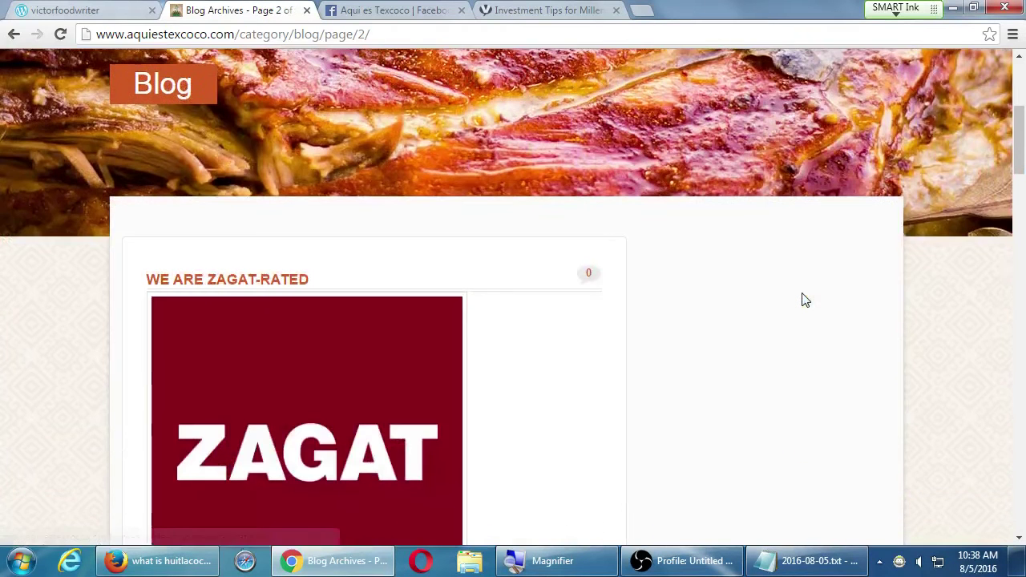
{"action": "scroll", "coordinate": [805, 304], "scroll_direction": "up", "scroll_amount": 1}
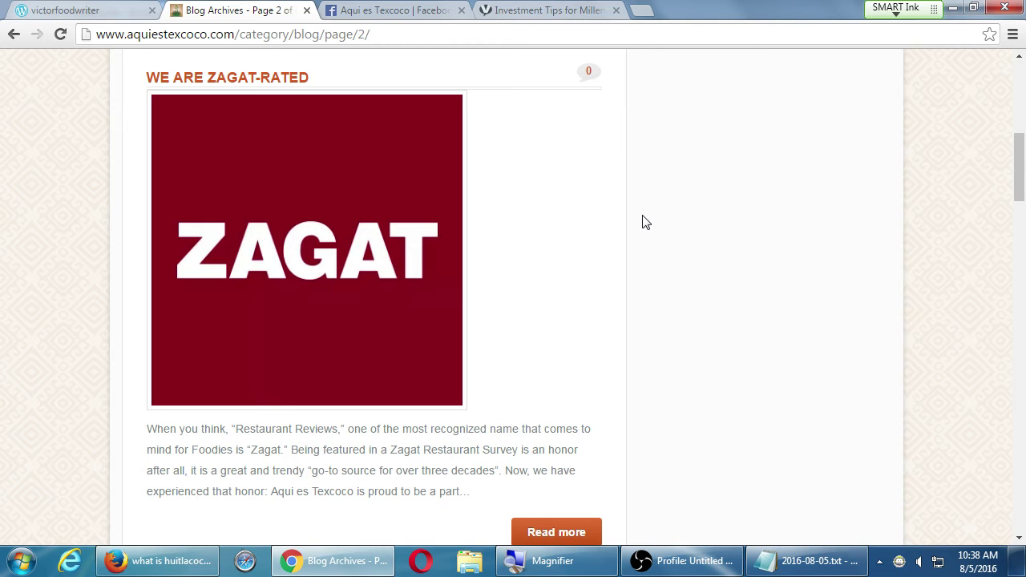
- Scroll through the older posts down to the 'What Is Pulque?' entry
{"action": "scroll", "coordinate": [646, 222], "scroll_direction": "down", "scroll_amount": 5}
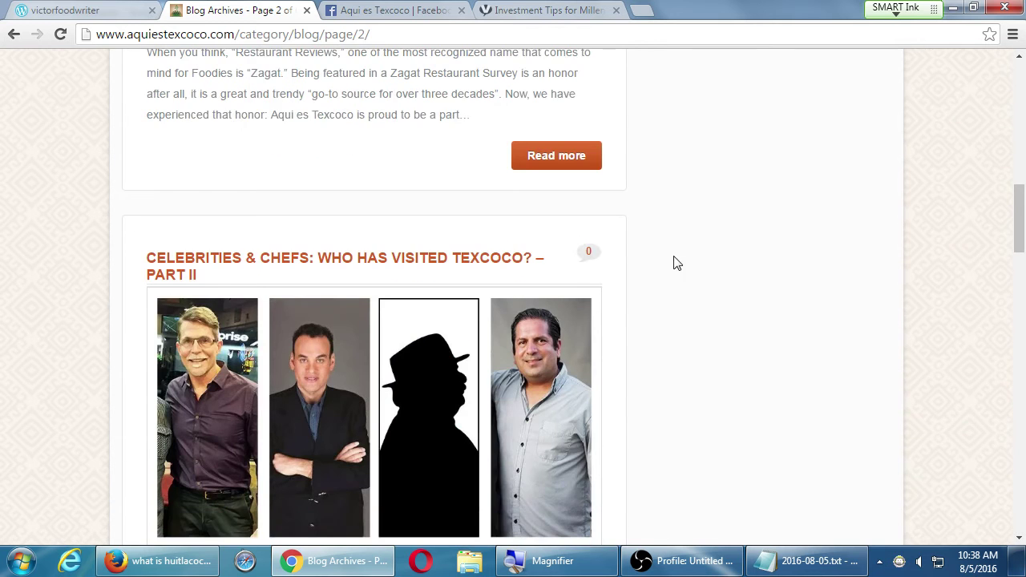
{"action": "scroll", "coordinate": [404, 405], "scroll_direction": "down", "scroll_amount": 1}
{"action": "scroll", "coordinate": [767, 383], "scroll_direction": "down", "scroll_amount": 7}
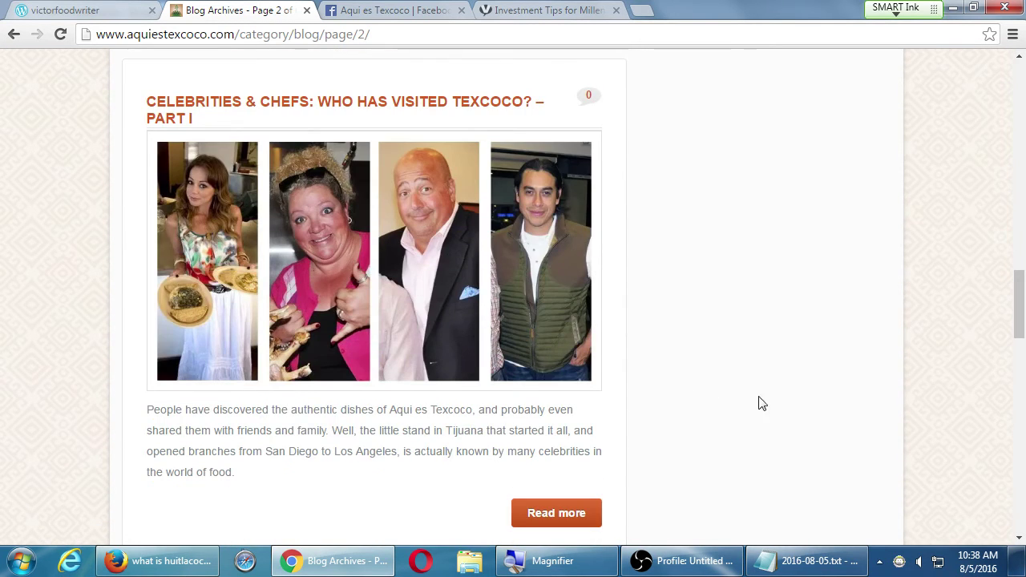
{"action": "scroll", "coordinate": [771, 403], "scroll_direction": "down", "scroll_amount": 3}
{"action": "scroll", "coordinate": [769, 403], "scroll_direction": "down", "scroll_amount": 3}
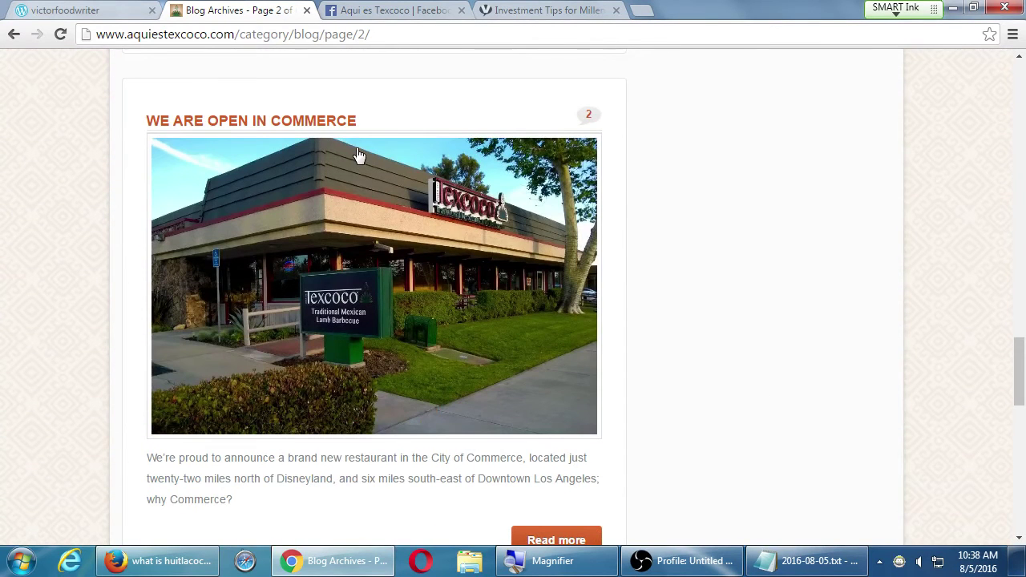
{"action": "scroll", "coordinate": [350, 152], "scroll_direction": "down", "scroll_amount": 5}
{"action": "scroll", "coordinate": [355, 145], "scroll_direction": "down", "scroll_amount": 2}
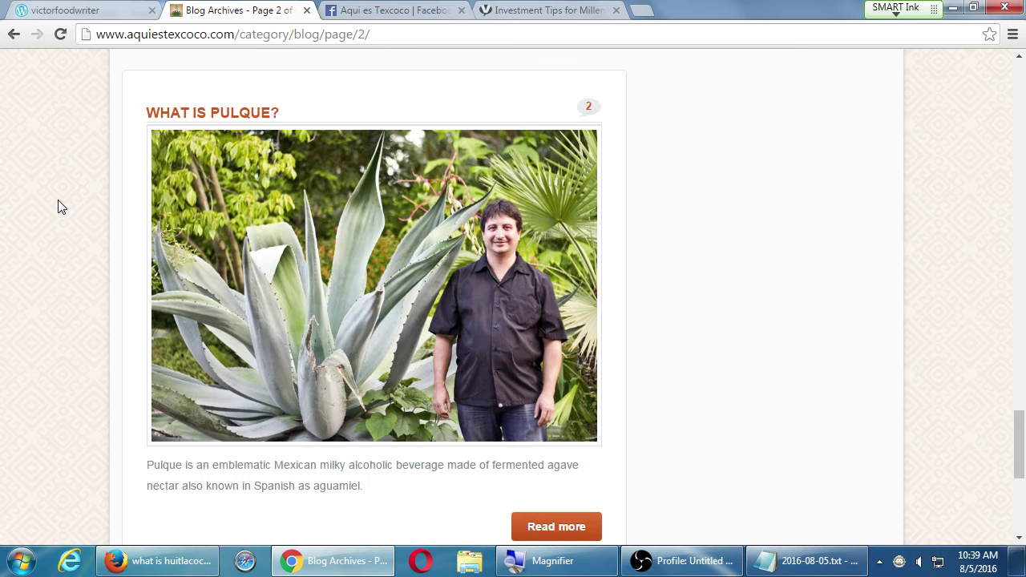
- Return to the first archive page, read the Halal Lamb Dishes post, then switch to Notepad
{"action": "key", "text": "alt+Left"}
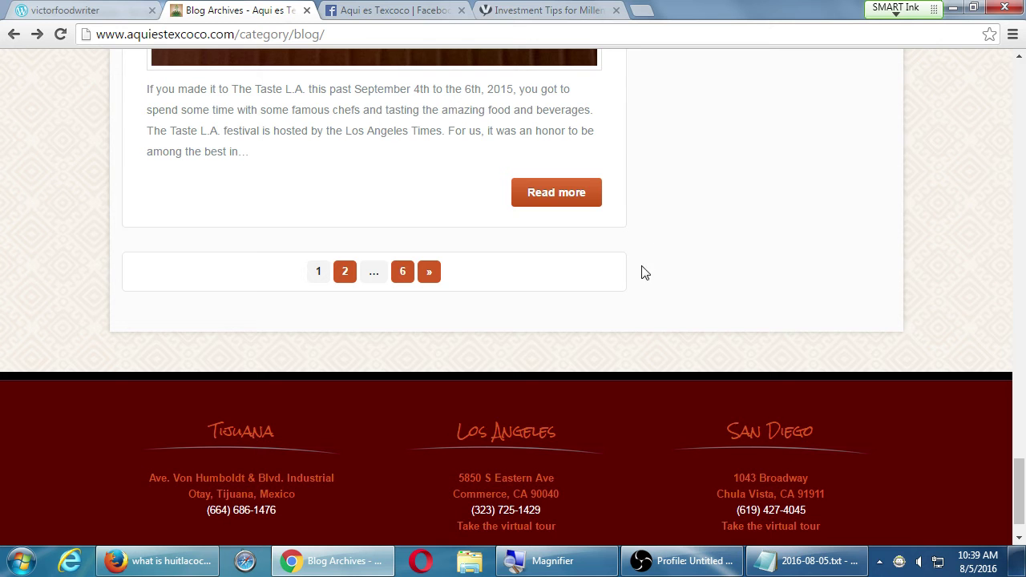
{"action": "scroll", "coordinate": [436, 287], "scroll_direction": "up", "scroll_amount": 3}
{"action": "scroll", "coordinate": [436, 290], "scroll_direction": "up", "scroll_amount": 20}
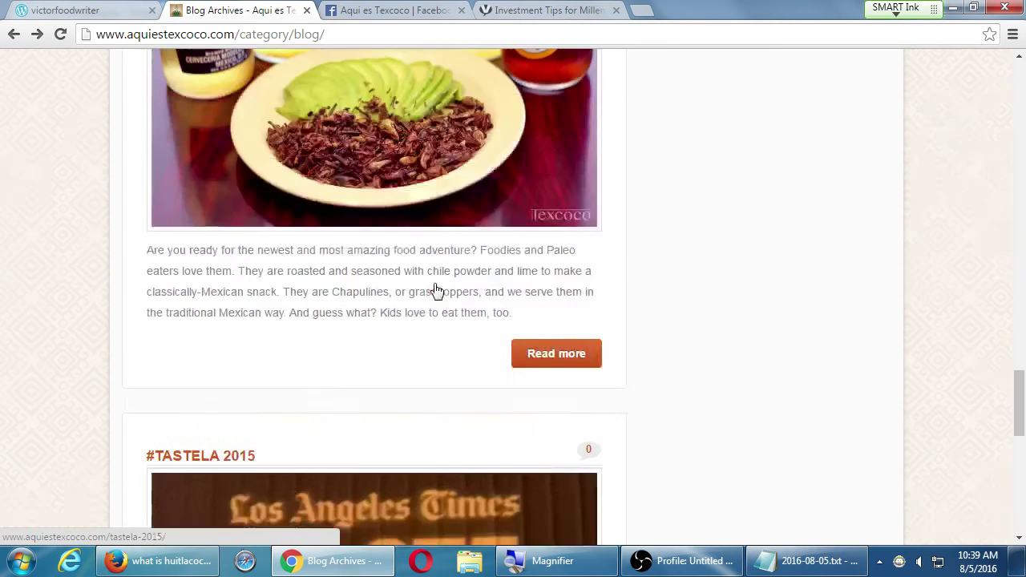
{"action": "scroll", "coordinate": [436, 290], "scroll_direction": "up", "scroll_amount": 4}
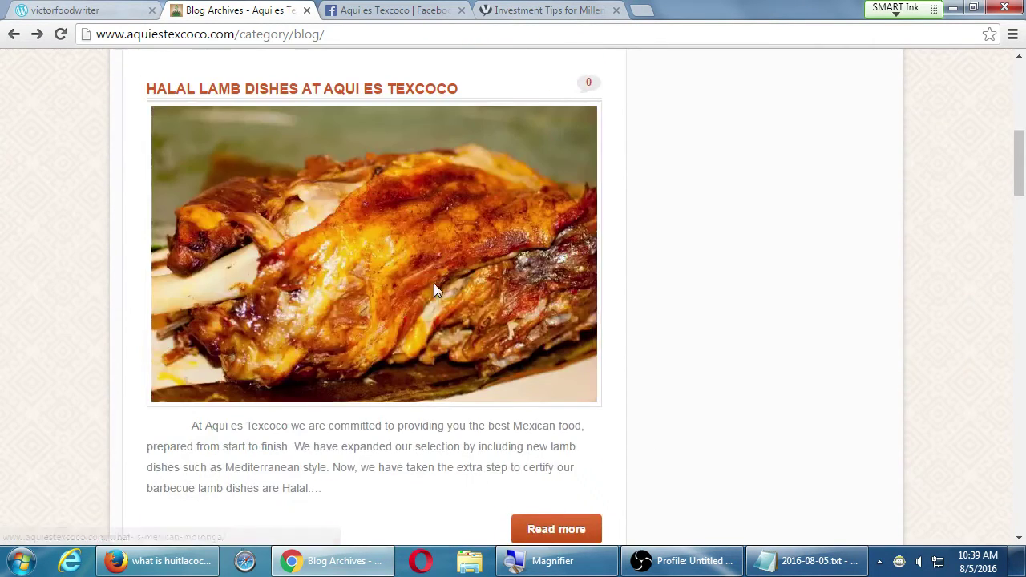
{"action": "left_click", "coordinate": [350, 93]}
{"action": "scroll", "coordinate": [805, 230], "scroll_direction": "down", "scroll_amount": 4}
{"action": "scroll", "coordinate": [805, 228], "scroll_direction": "down", "scroll_amount": 6}
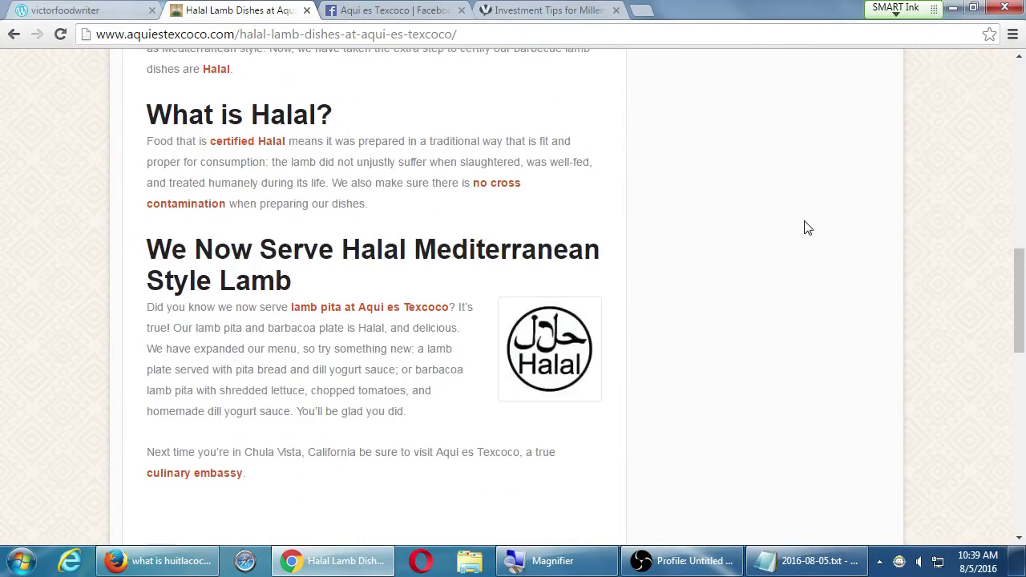
{"action": "scroll", "coordinate": [807, 228], "scroll_direction": "down", "scroll_amount": 5}
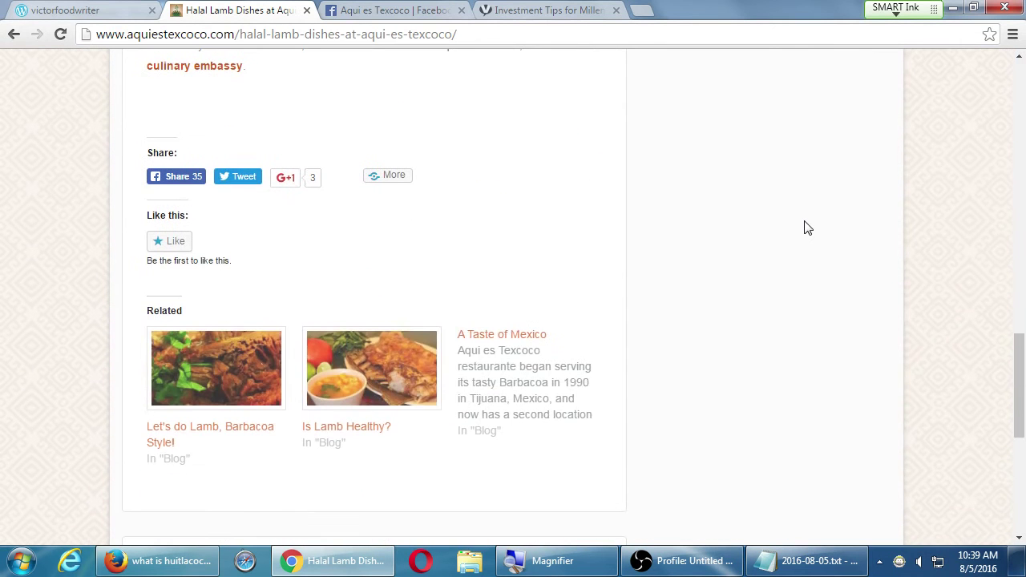
{"action": "left_click", "coordinate": [815, 561]}
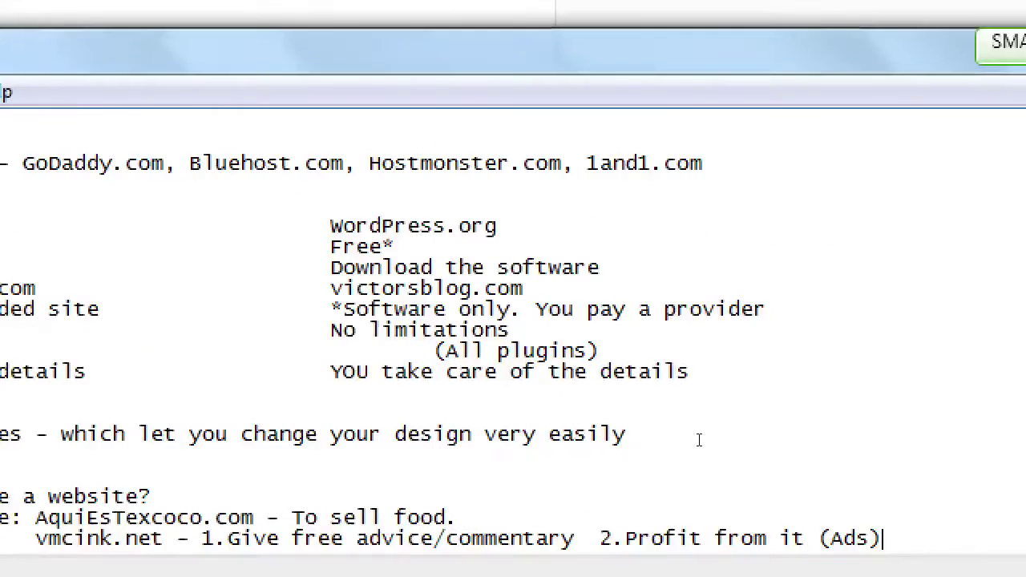
- Append 'Blogging is used for creating content the search enignes (Google/Bing/Yahoo) can find, and show to people when they search.'
{"action": "key", "text": "ctrl+End"}
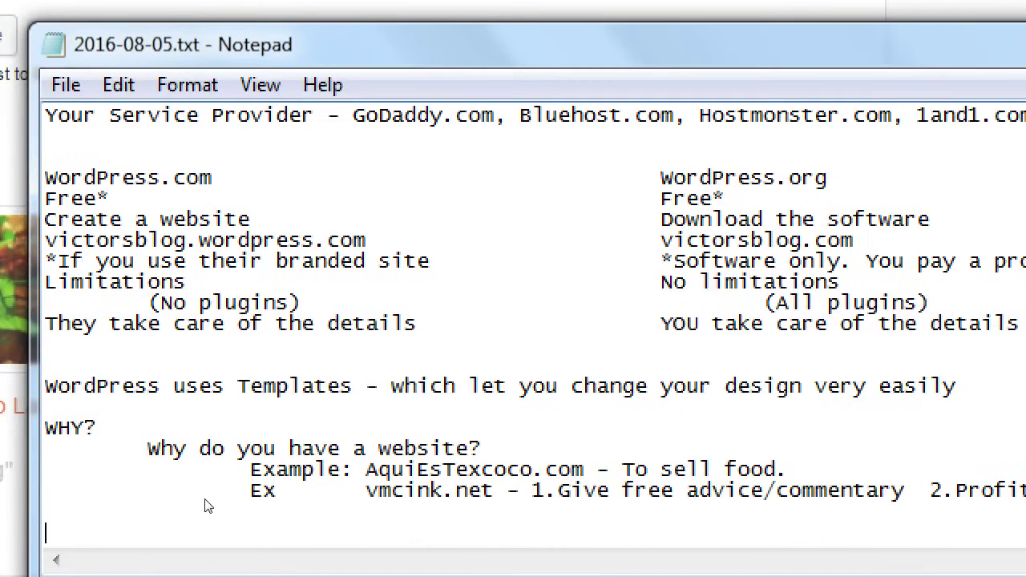
{"action": "type", "text": "Blogging is used for creating content the search enignes "}
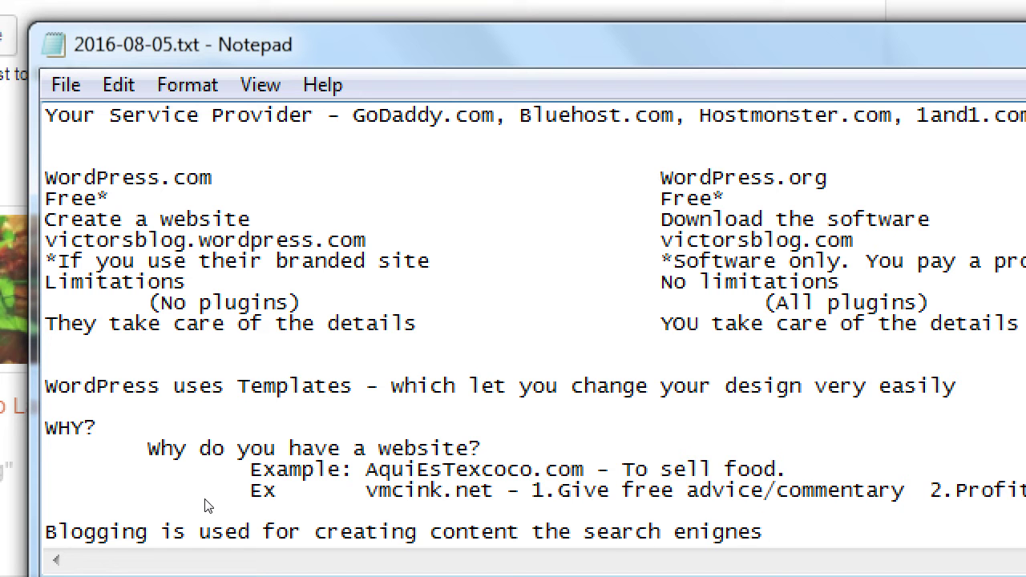
{"action": "type", "text": "(Goog"}
{"action": "key", "text": "BackSpace"}
{"action": "type", "text": "Google/Bing/Yahoo)"}
{"action": "key", "text": "Return"}
{"action": "key", "text": "Tab"}
{"action": "type", "text": "can find, and show to people when they search."}
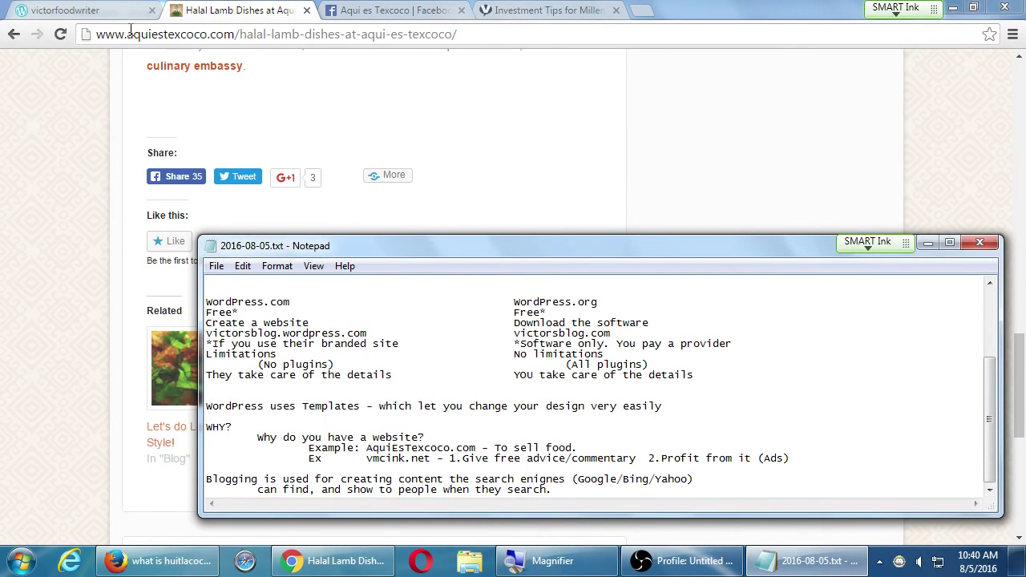
- Scroll the Firefox huitlacoche results down to the Corn smut Wikipedia entry and dismiss the refresh bar
{"action": "left_click", "coordinate": [163, 565]}
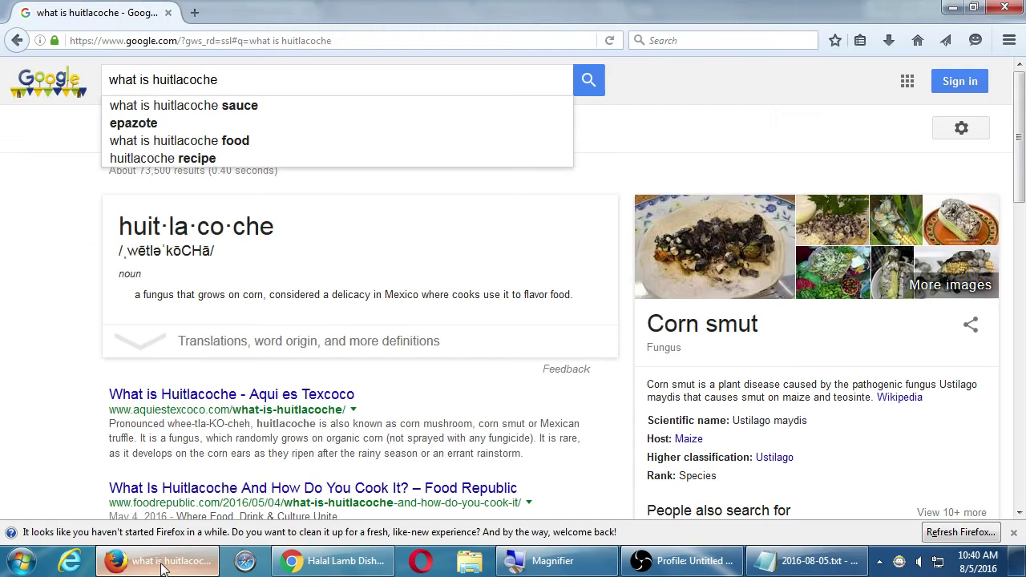
{"action": "scroll", "coordinate": [11, 417], "scroll_direction": "down", "scroll_amount": 2}
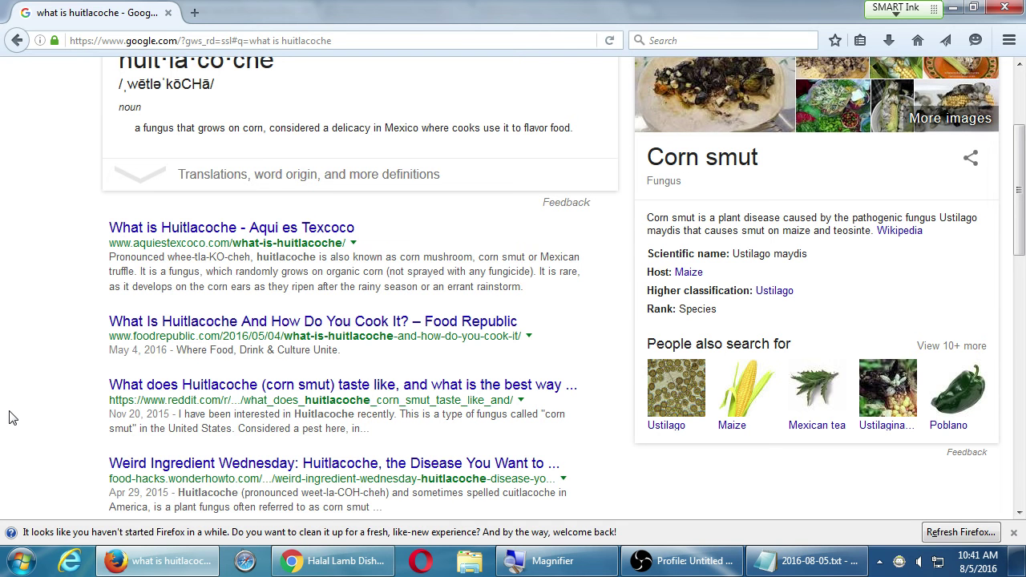
{"action": "scroll", "coordinate": [12, 418], "scroll_direction": "down", "scroll_amount": 1}
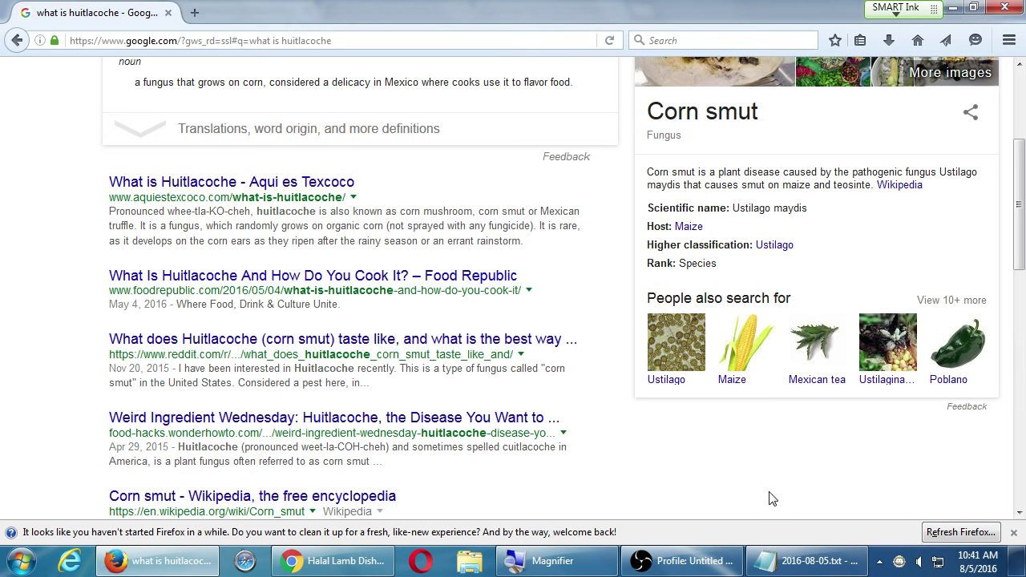
{"action": "left_click", "coordinate": [1013, 532]}
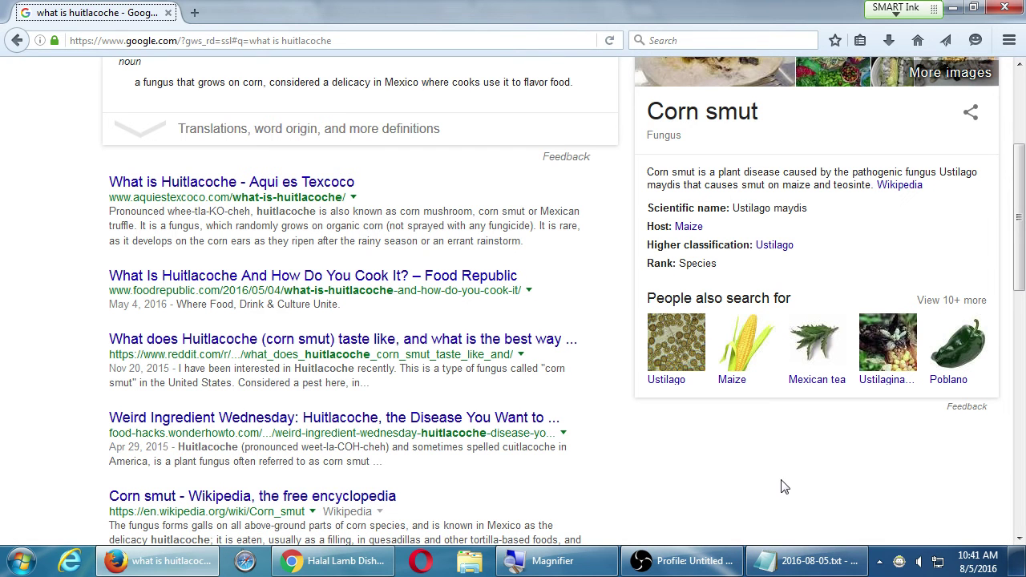
{"action": "left_click", "coordinate": [694, 561]}
{"action": "left_click", "coordinate": [694, 565]}
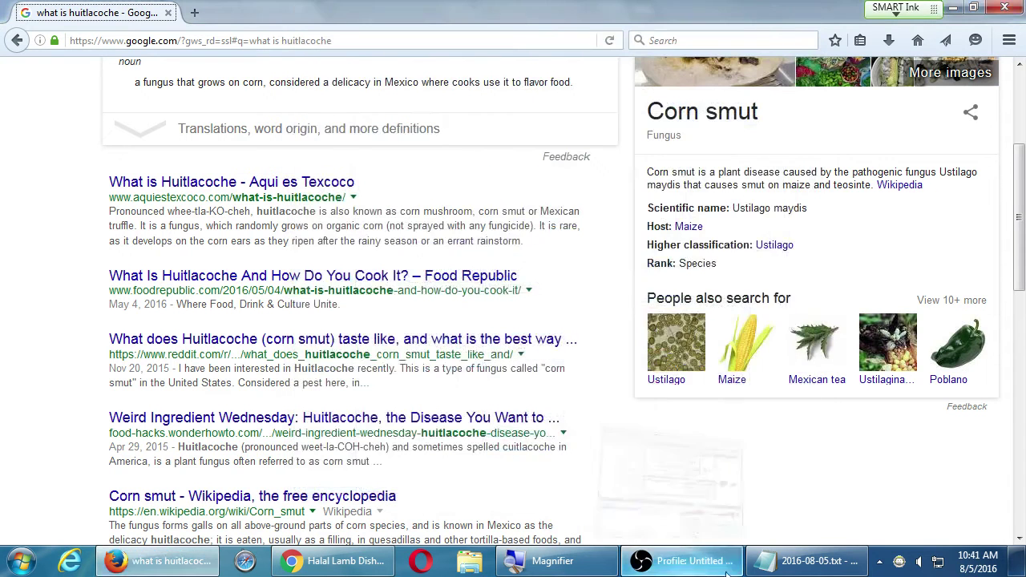
- Switch to the Halal Lamb Dishes post in Chrome and scroll through it to the Share buttons
{"action": "left_click", "coordinate": [808, 565]}
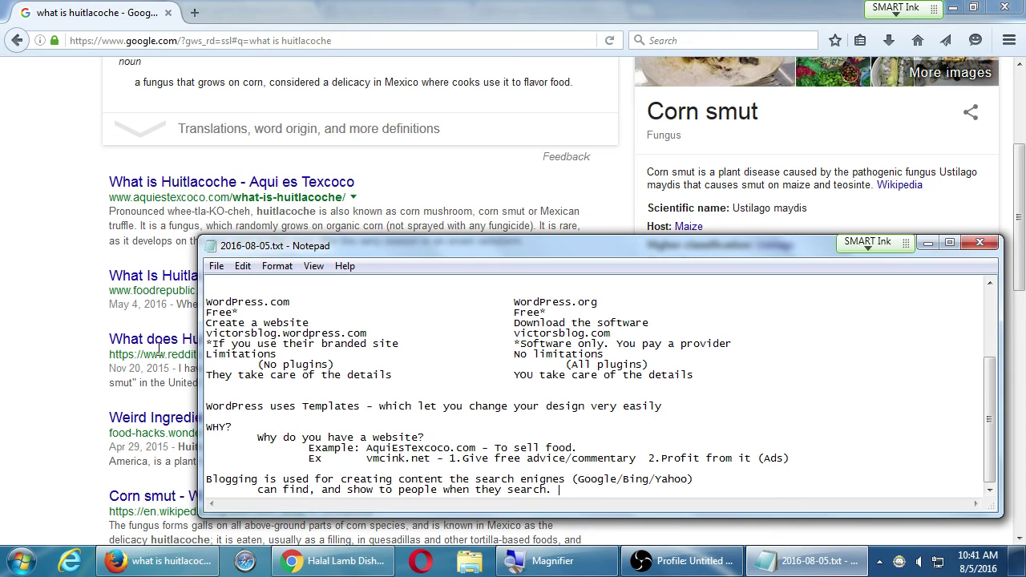
{"action": "left_click", "coordinate": [50, 266]}
{"action": "left_click", "coordinate": [332, 561]}
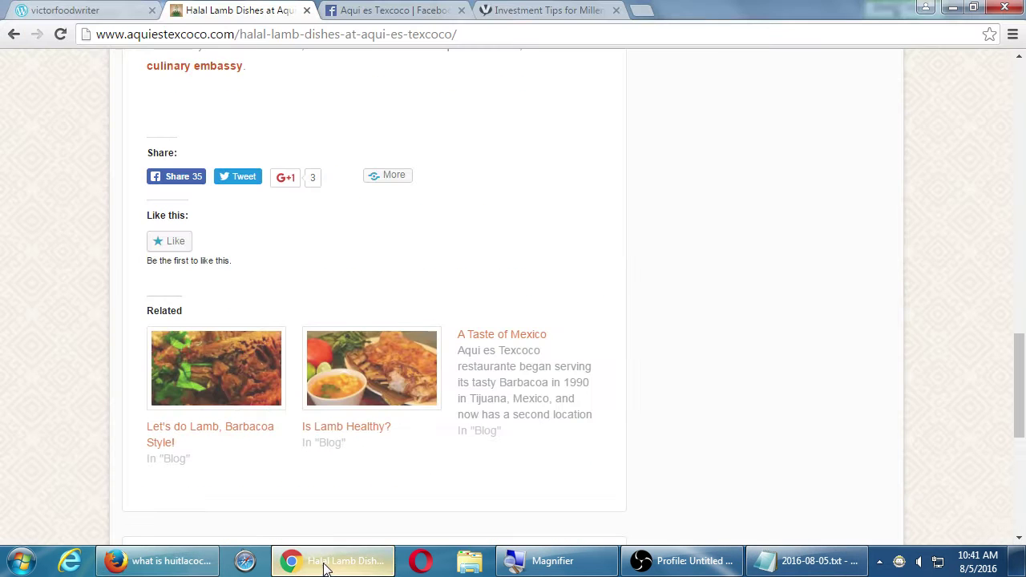
{"action": "scroll", "coordinate": [288, 190], "scroll_direction": "up", "scroll_amount": 1}
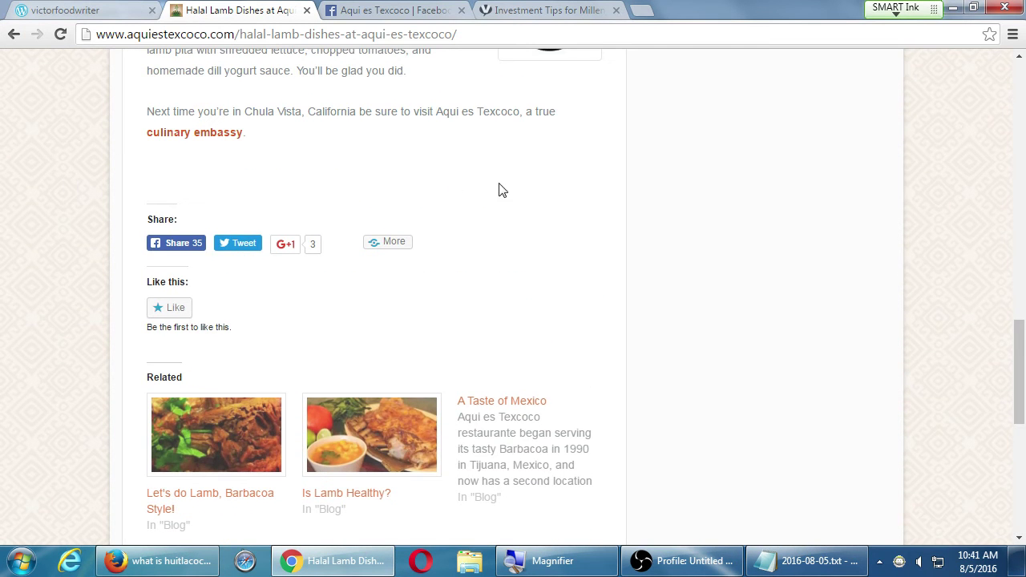
{"action": "scroll", "coordinate": [492, 215], "scroll_direction": "up", "scroll_amount": 2}
{"action": "scroll", "coordinate": [101, 318], "scroll_direction": "down", "scroll_amount": 2}
{"action": "scroll", "coordinate": [101, 318], "scroll_direction": "up", "scroll_amount": 10}
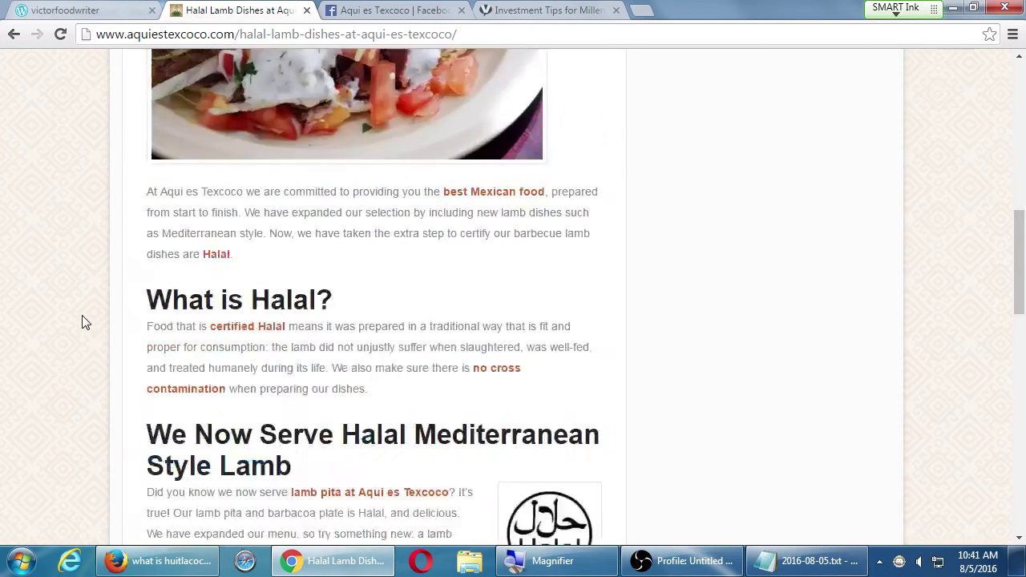
{"action": "scroll", "coordinate": [89, 319], "scroll_direction": "down", "scroll_amount": 5}
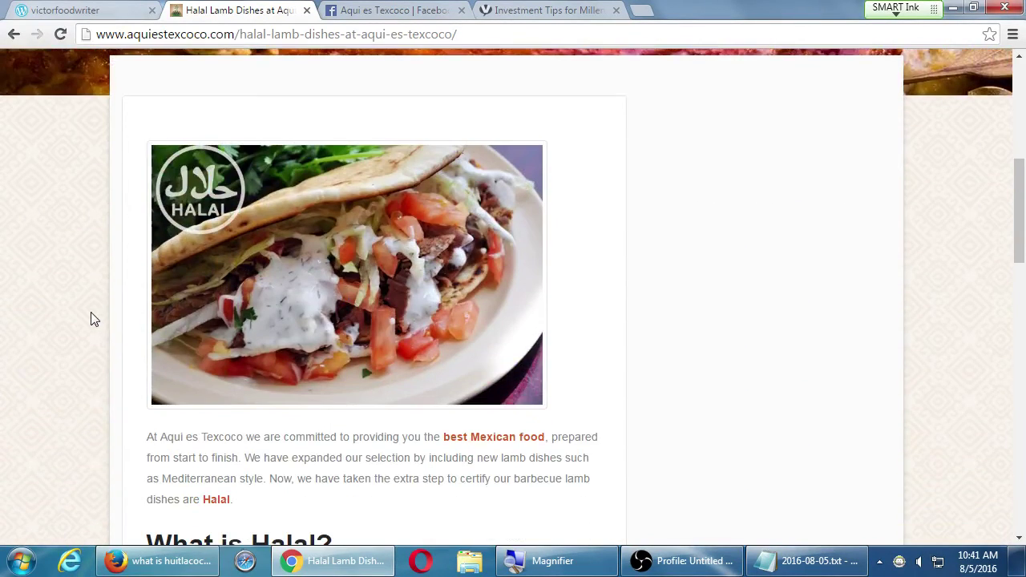
{"action": "scroll", "coordinate": [91, 319], "scroll_direction": "down", "scroll_amount": 7}
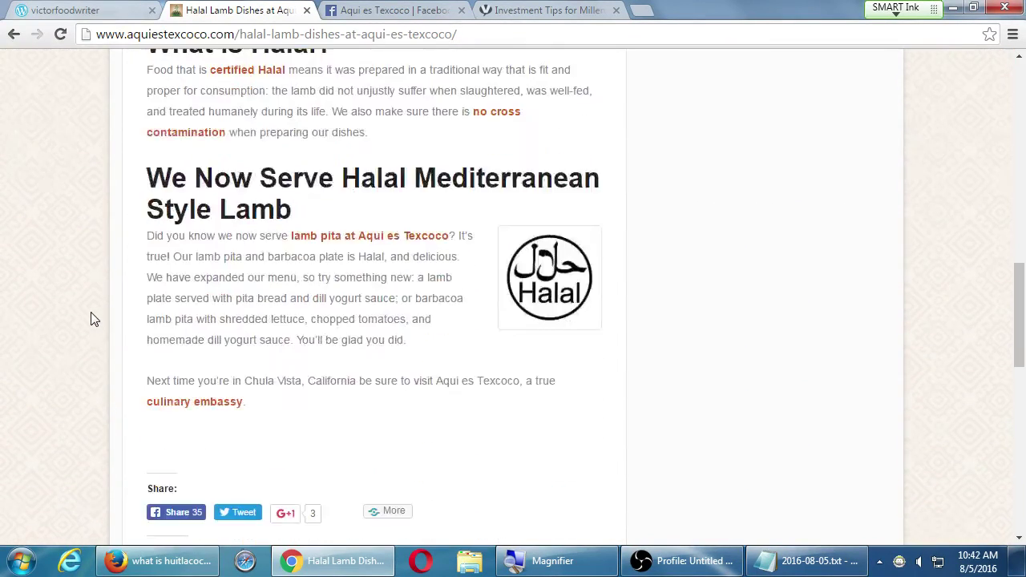
{"action": "scroll", "coordinate": [91, 319], "scroll_direction": "down", "scroll_amount": 1}
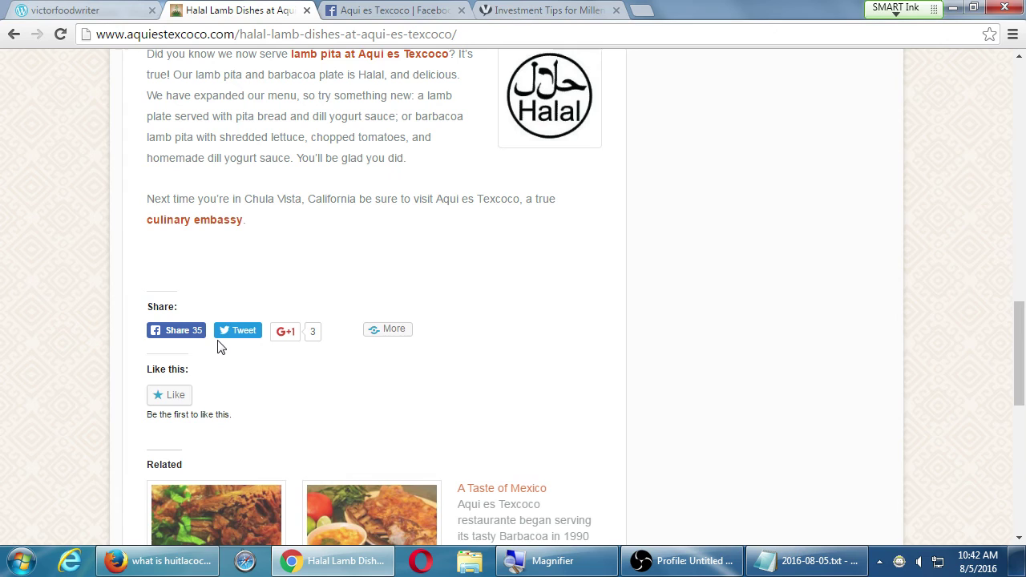
- Add the line 'Make social sharing a priority on your site' below the blogging note
{"action": "key", "text": "alt+Tab"}
{"action": "key", "text": "alt+Tab"}
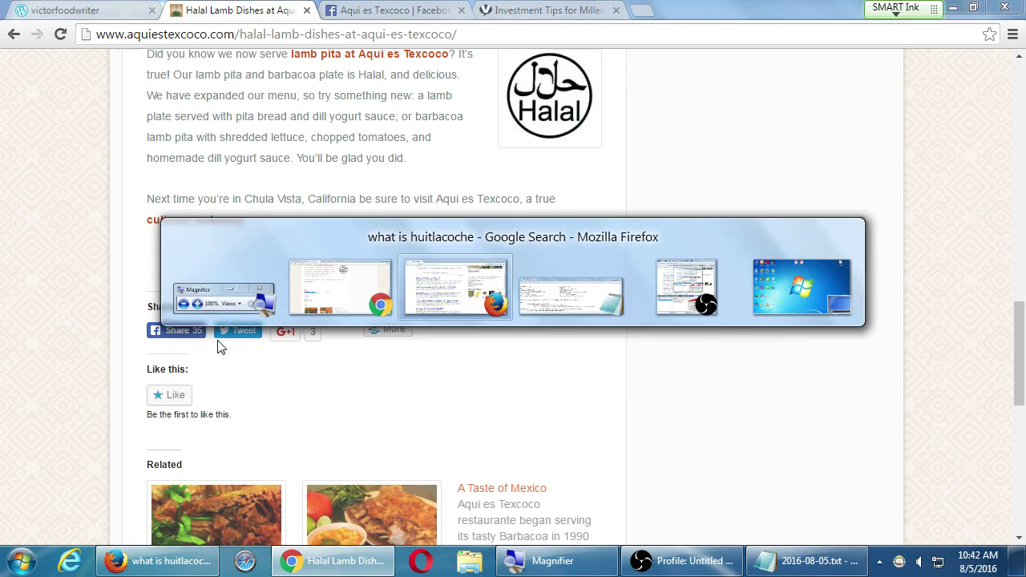
{"action": "key", "text": "super+plus"}
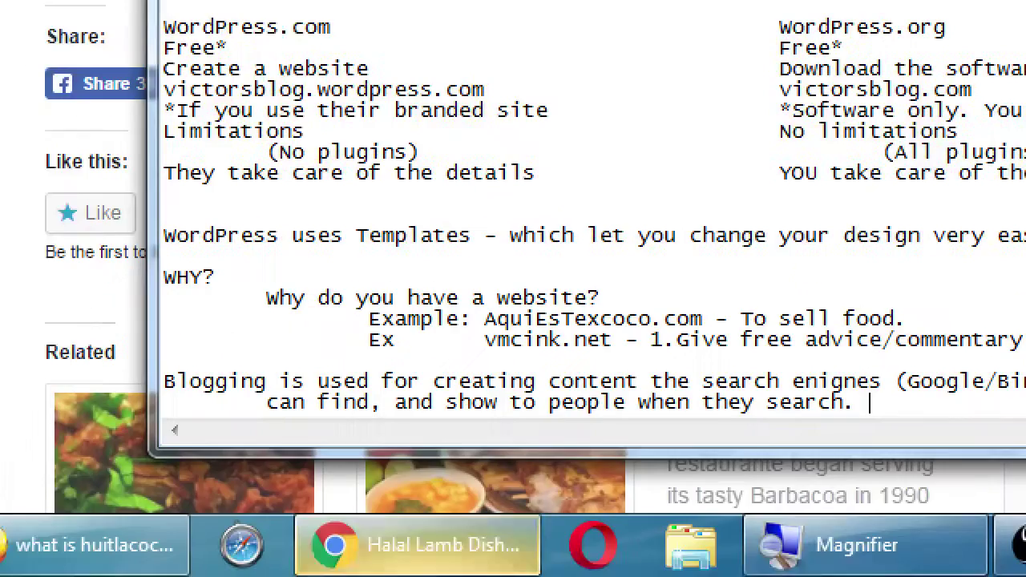
{"action": "key", "text": "Return"}
{"action": "key", "text": "Return"}
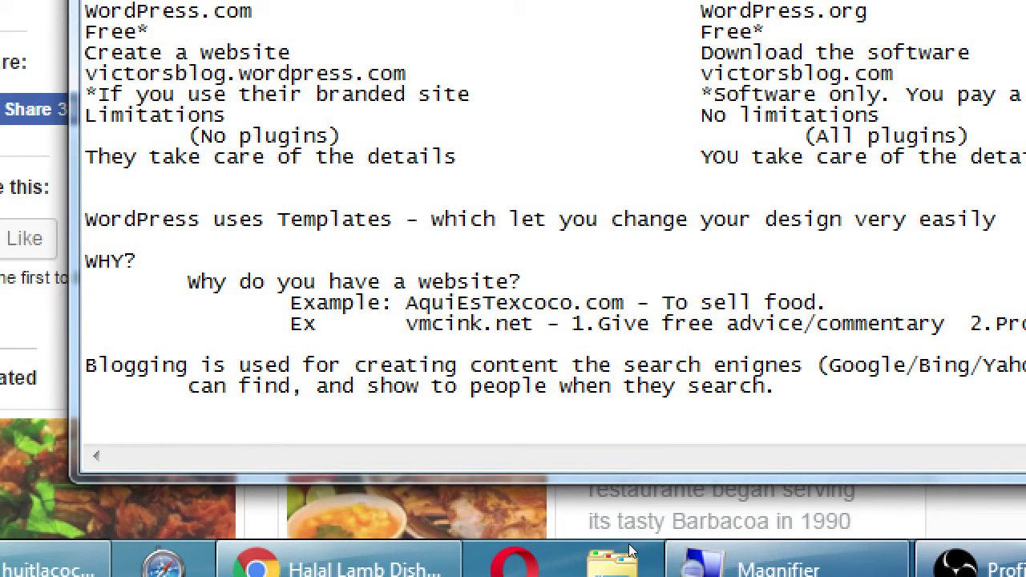
{"action": "type", "text": "Make social"}
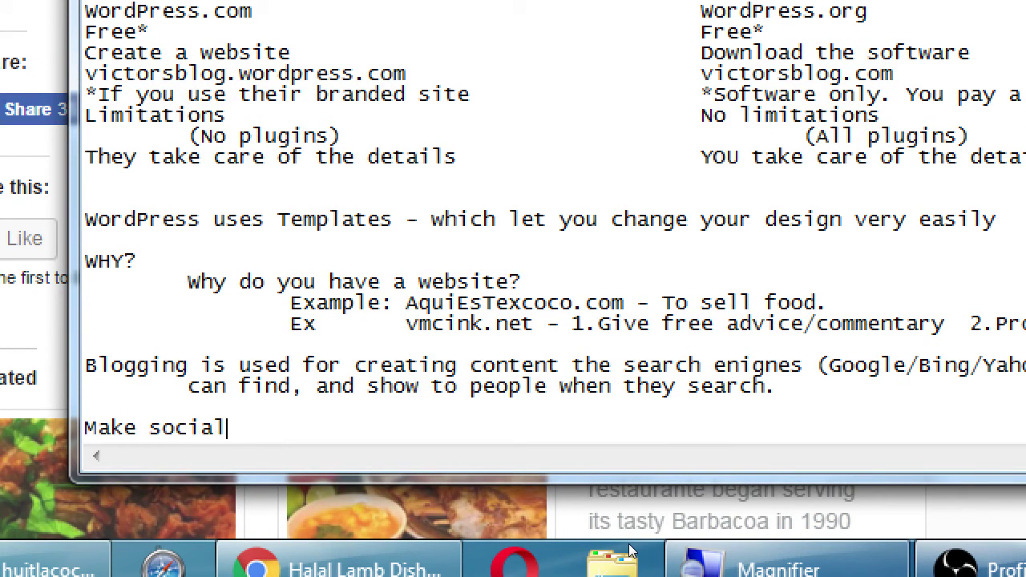
{"action": "type", "text": " sharing a p"}
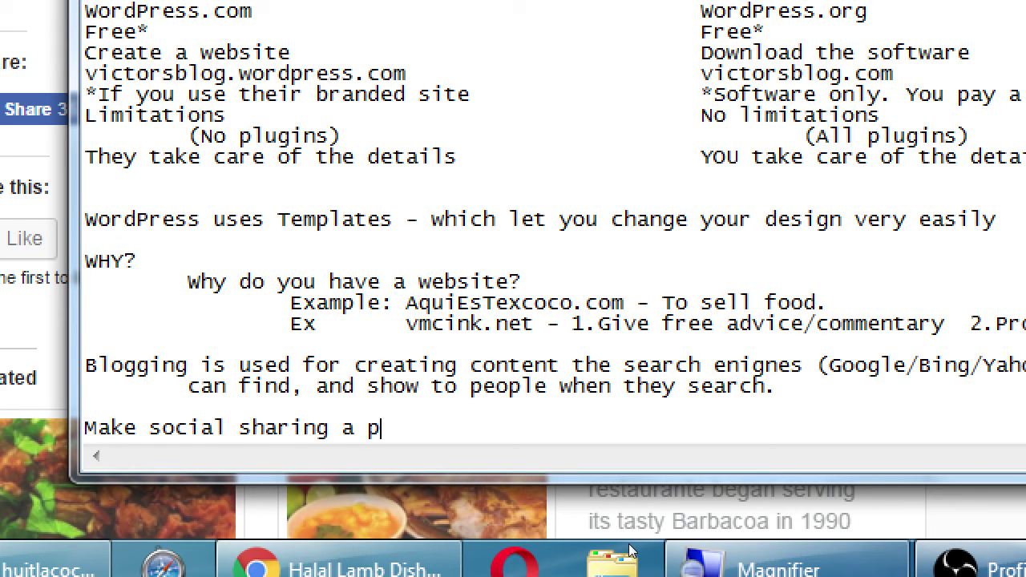
{"action": "type", "text": "riority on your site"}
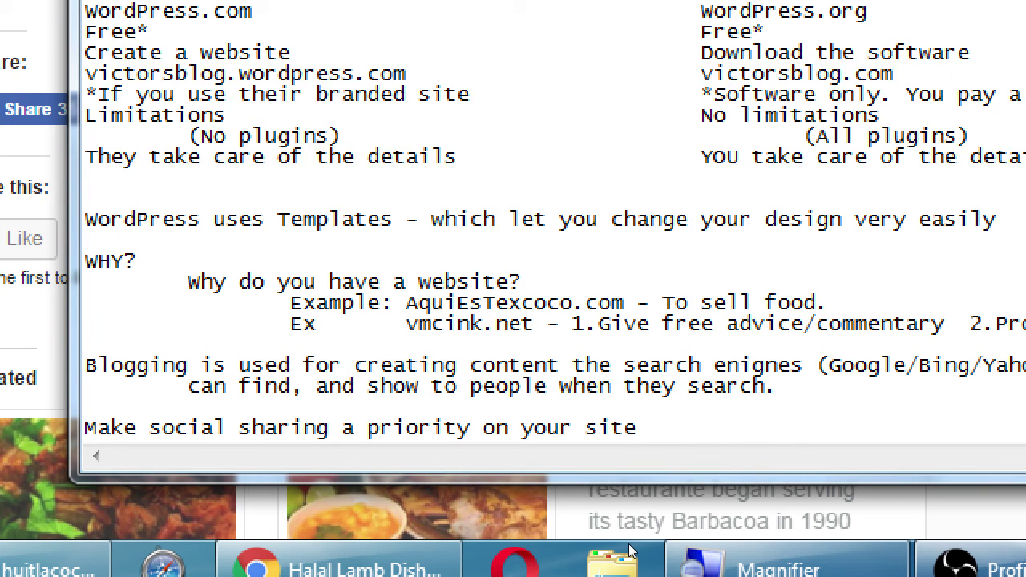
{"action": "key", "text": "super+minus"}
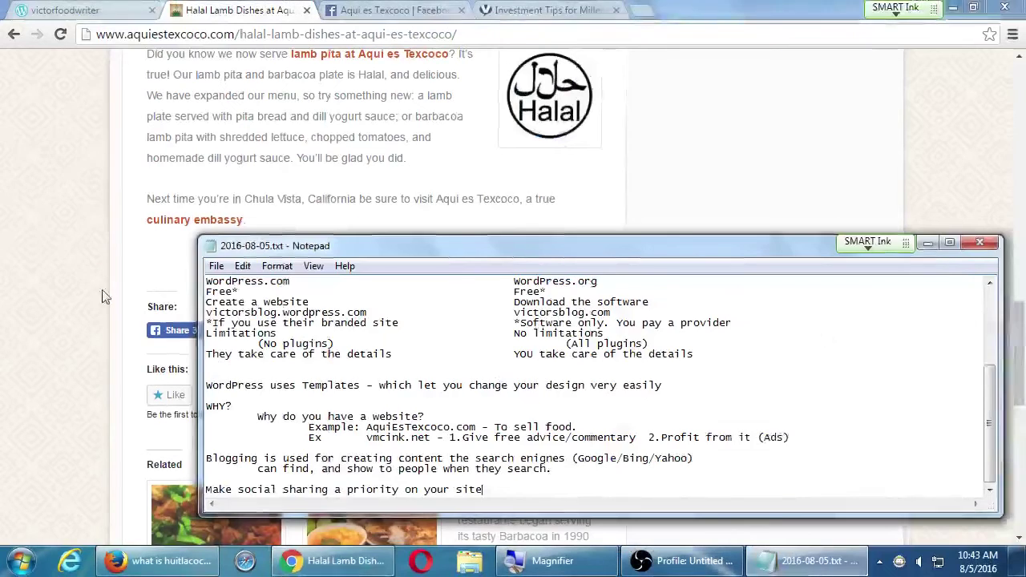
- Go back to the blog archive and read the 'Becoming the Best Mexican Food for Catering' post
{"action": "left_click", "coordinate": [96, 252]}
{"action": "left_click", "coordinate": [14, 34]}
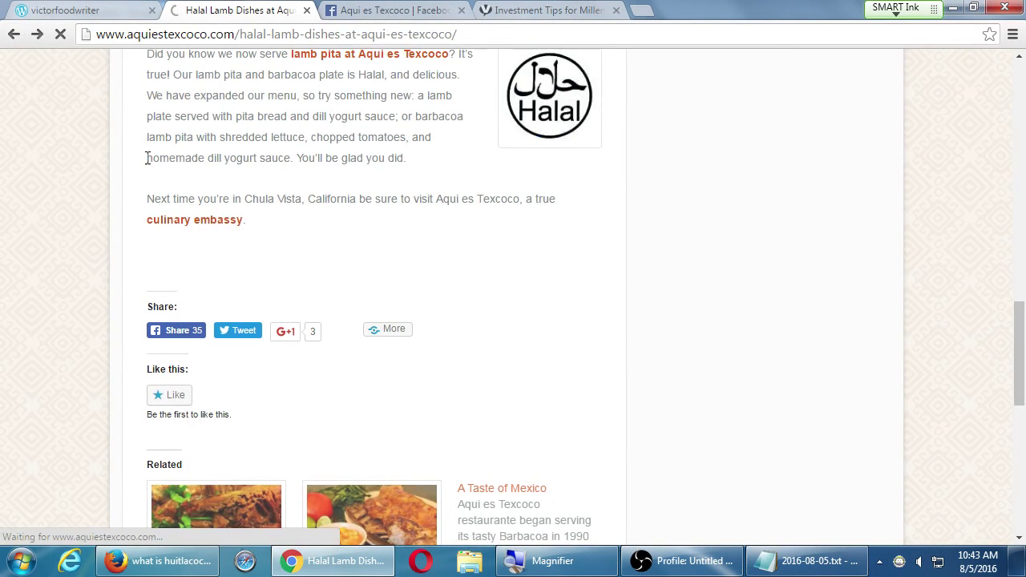
{"action": "scroll", "coordinate": [140, 173], "scroll_direction": "down", "scroll_amount": 10}
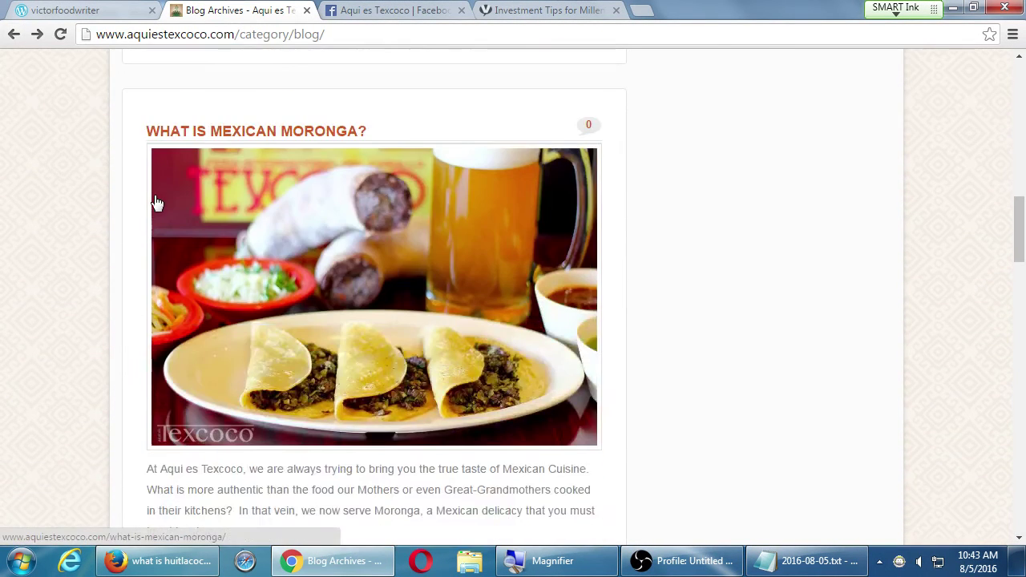
{"action": "scroll", "coordinate": [157, 202], "scroll_direction": "down", "scroll_amount": 4}
{"action": "scroll", "coordinate": [160, 202], "scroll_direction": "up", "scroll_amount": 2}
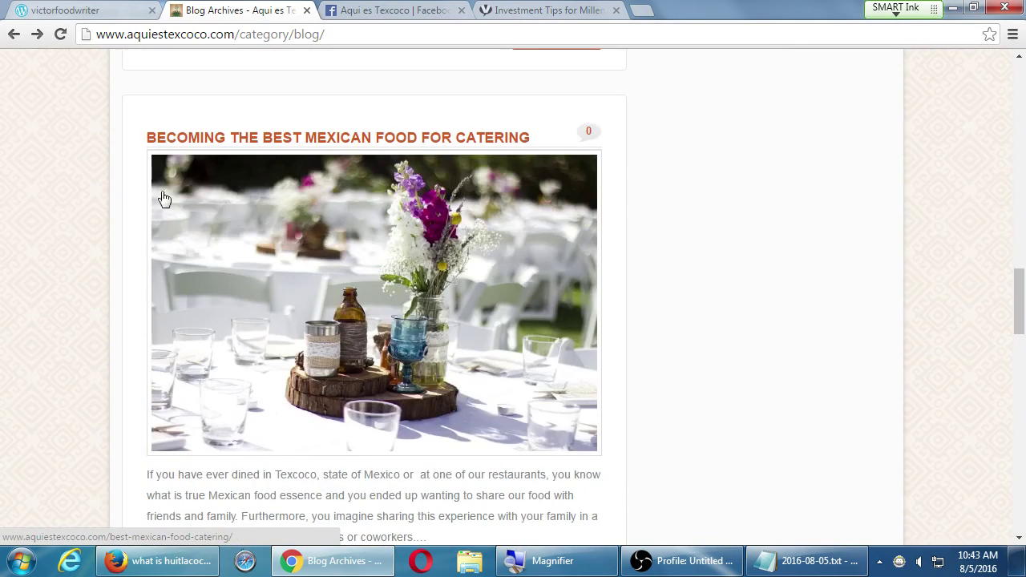
{"action": "left_click", "coordinate": [259, 144]}
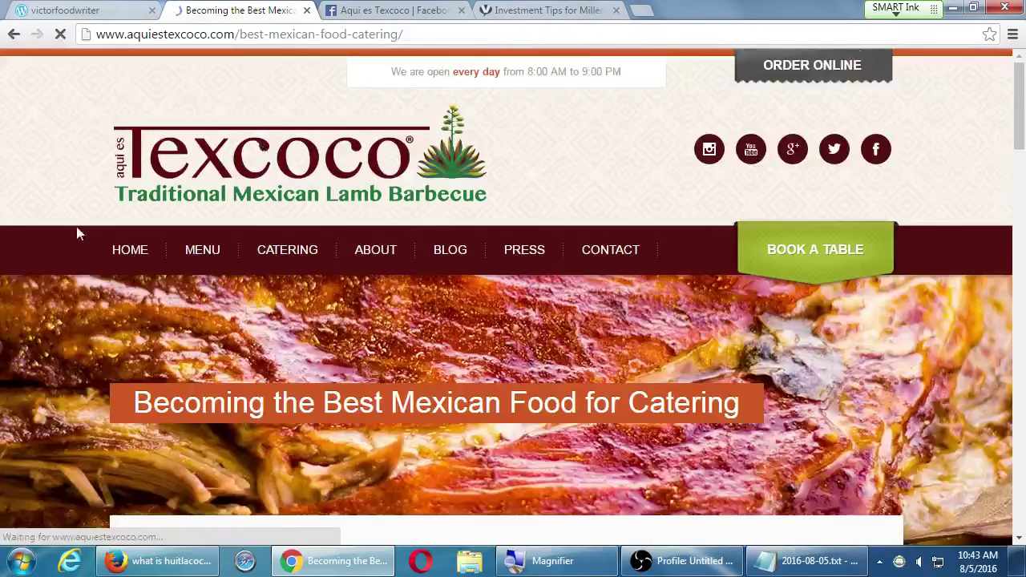
{"action": "scroll", "coordinate": [82, 230], "scroll_direction": "down", "scroll_amount": 5}
{"action": "scroll", "coordinate": [82, 232], "scroll_direction": "down", "scroll_amount": 4}
{"action": "scroll", "coordinate": [82, 232], "scroll_direction": "up", "scroll_amount": 2}
{"action": "scroll", "coordinate": [81, 232], "scroll_direction": "down", "scroll_amount": 5}
{"action": "scroll", "coordinate": [82, 232], "scroll_direction": "down", "scroll_amount": 9}
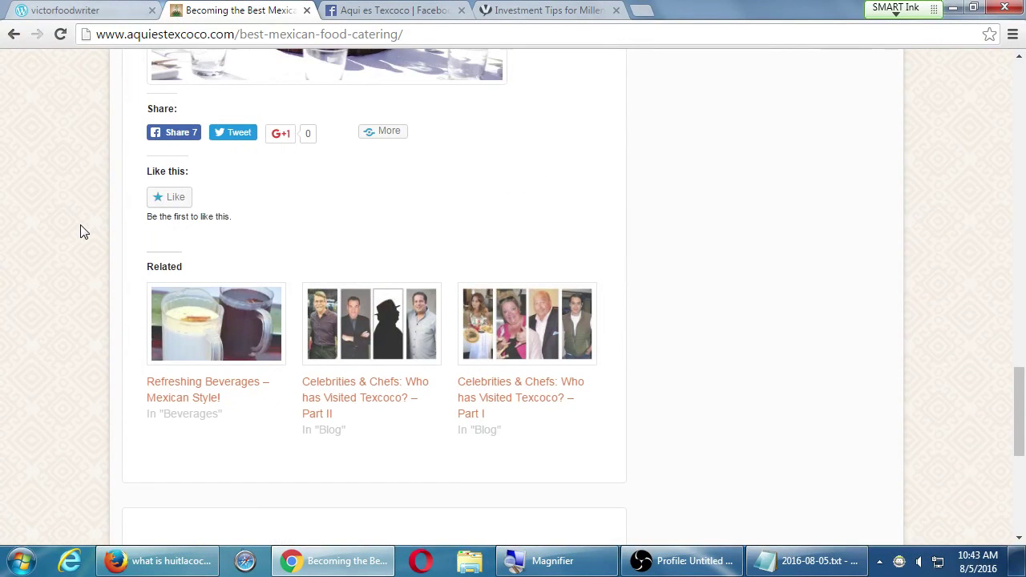
{"action": "scroll", "coordinate": [81, 232], "scroll_direction": "down", "scroll_amount": 1}
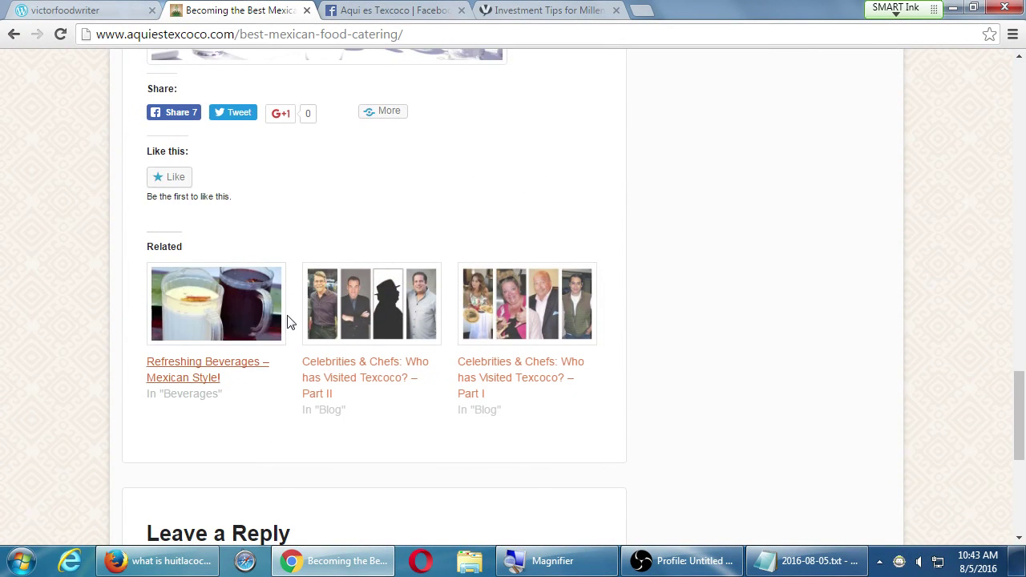
- Open the related celebrity chefs Part II post and scroll through it
{"action": "left_click", "coordinate": [358, 366]}
{"action": "scroll", "coordinate": [164, 309], "scroll_direction": "down", "scroll_amount": 15}
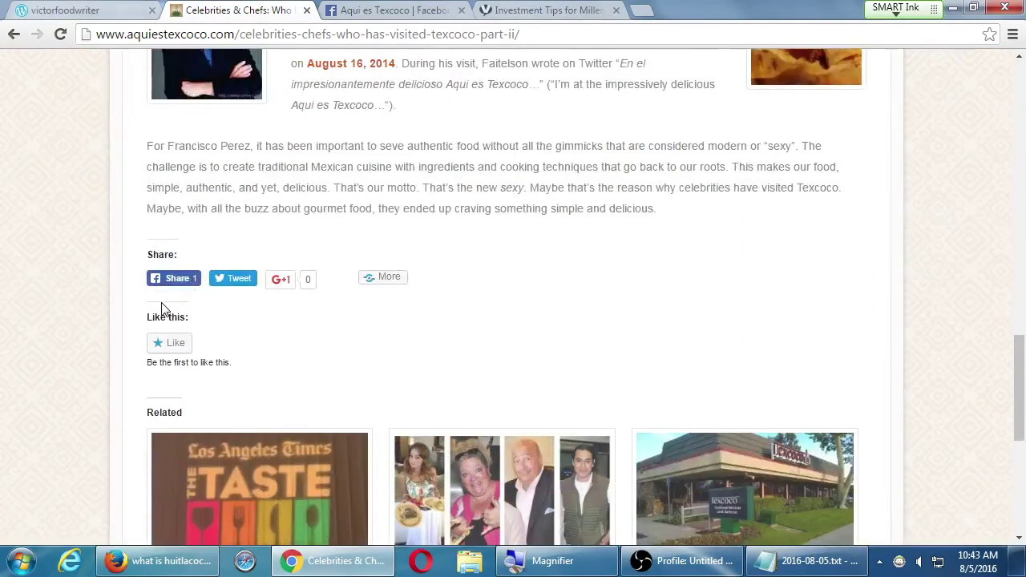
{"action": "scroll", "coordinate": [162, 310], "scroll_direction": "down", "scroll_amount": 3}
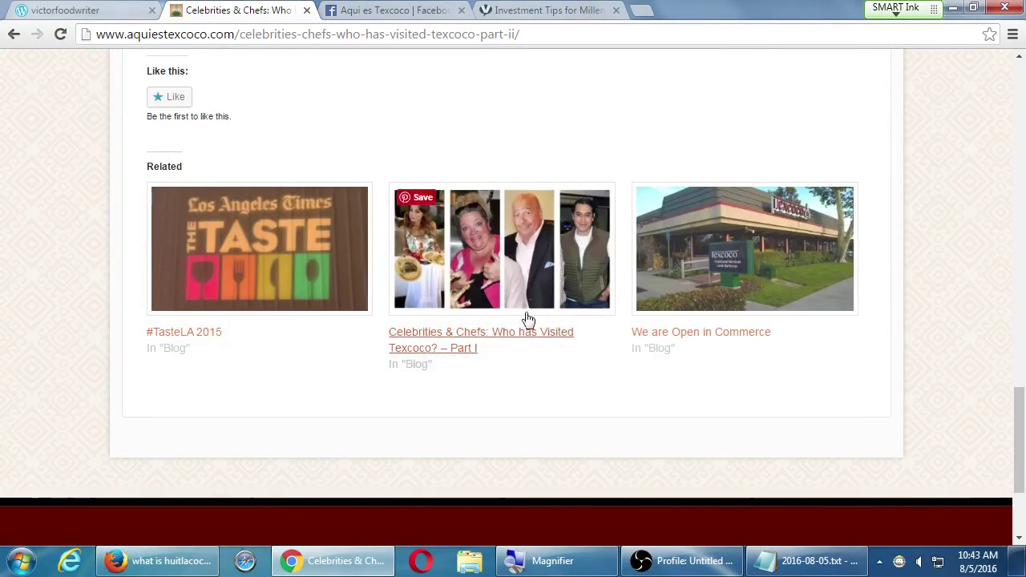
- Read the 'We are Open in Commerce' post, then go to the restaurant's homepage
{"action": "left_click", "coordinate": [819, 308]}
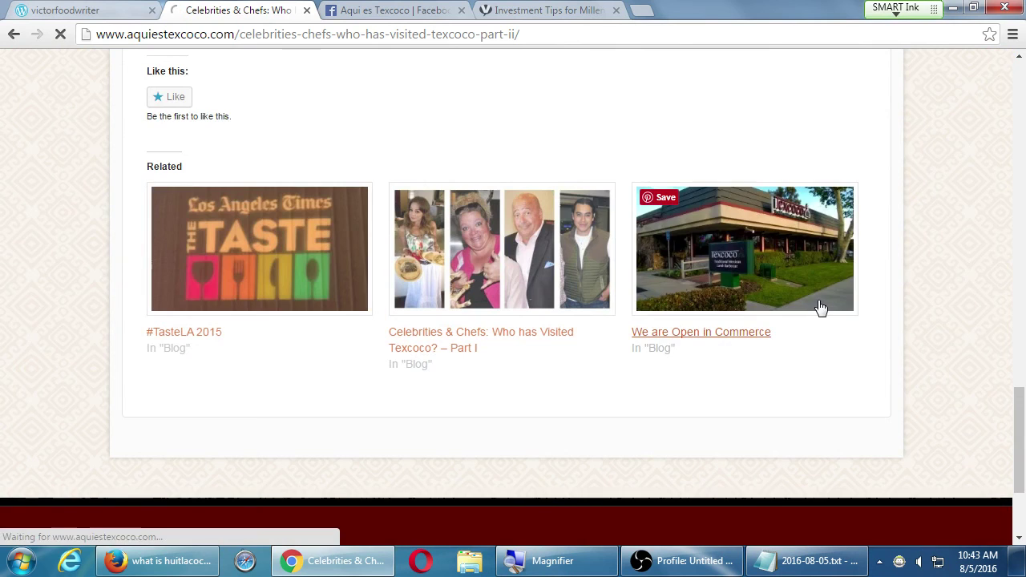
{"action": "scroll", "coordinate": [852, 286], "scroll_direction": "down", "scroll_amount": 12}
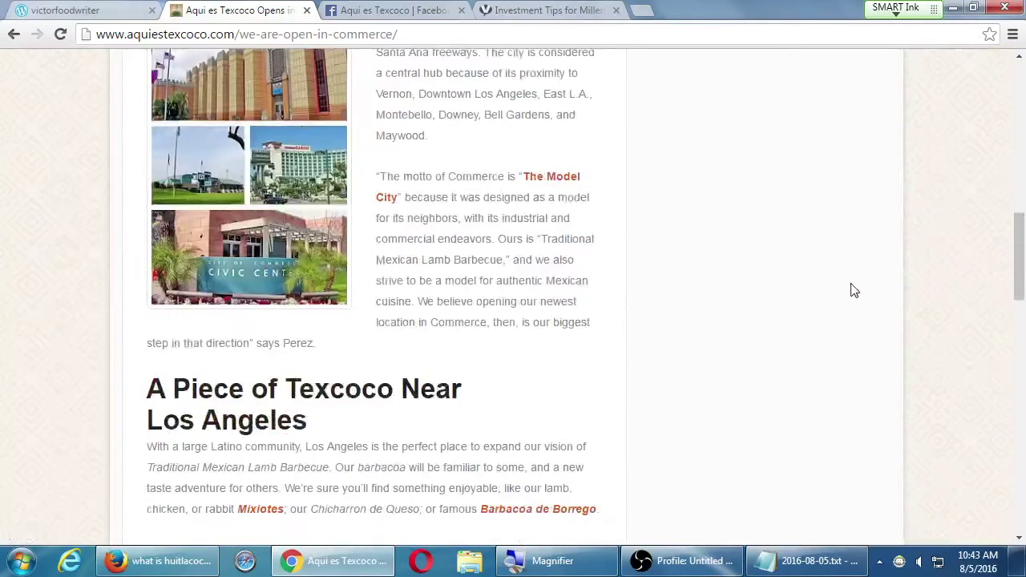
{"action": "scroll", "coordinate": [853, 290], "scroll_direction": "down", "scroll_amount": 5}
{"action": "scroll", "coordinate": [853, 290], "scroll_direction": "up", "scroll_amount": 1}
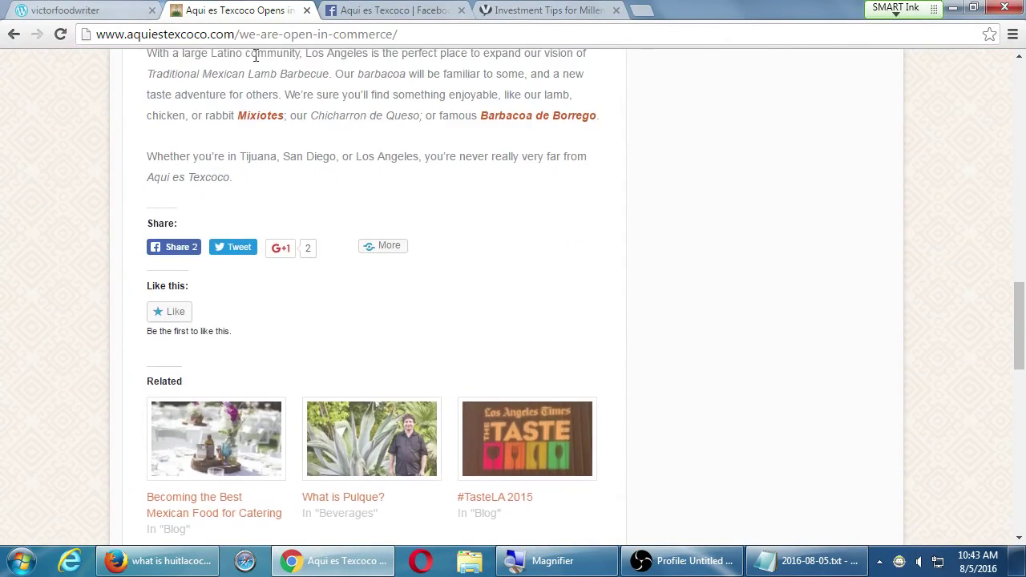
{"action": "key", "text": "Home"}
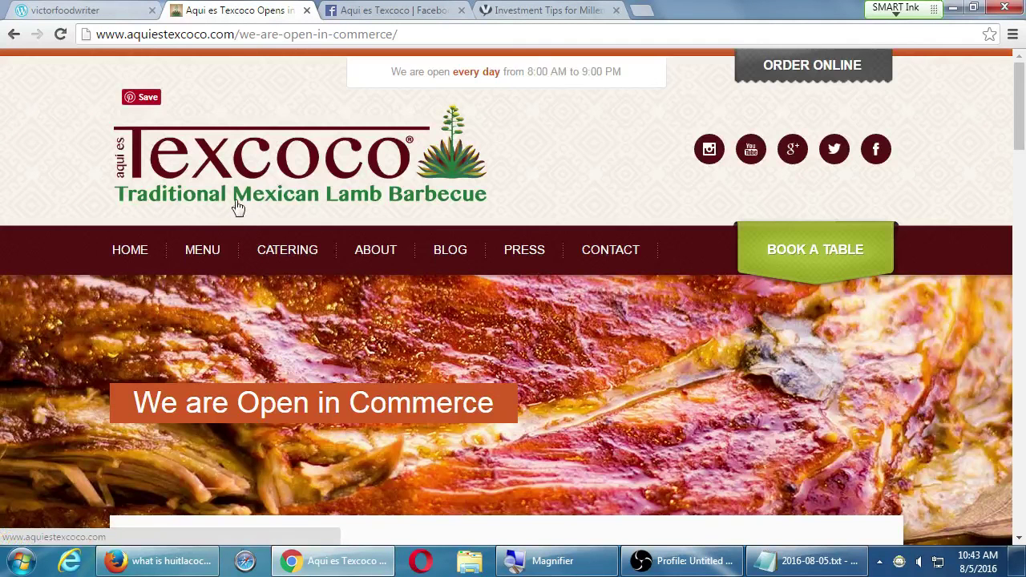
{"action": "left_click", "coordinate": [138, 255]}
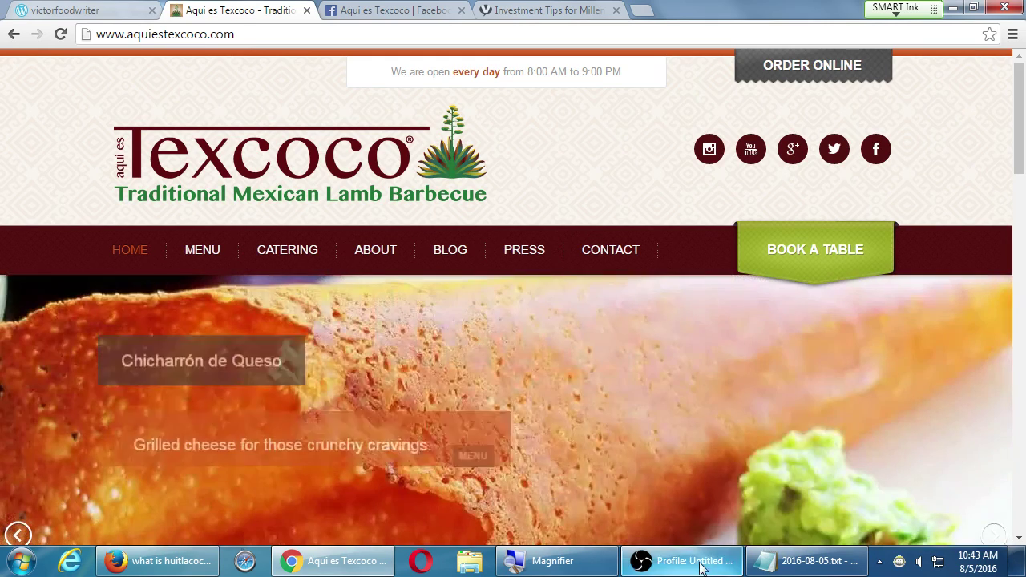
{"action": "left_click", "coordinate": [697, 566]}
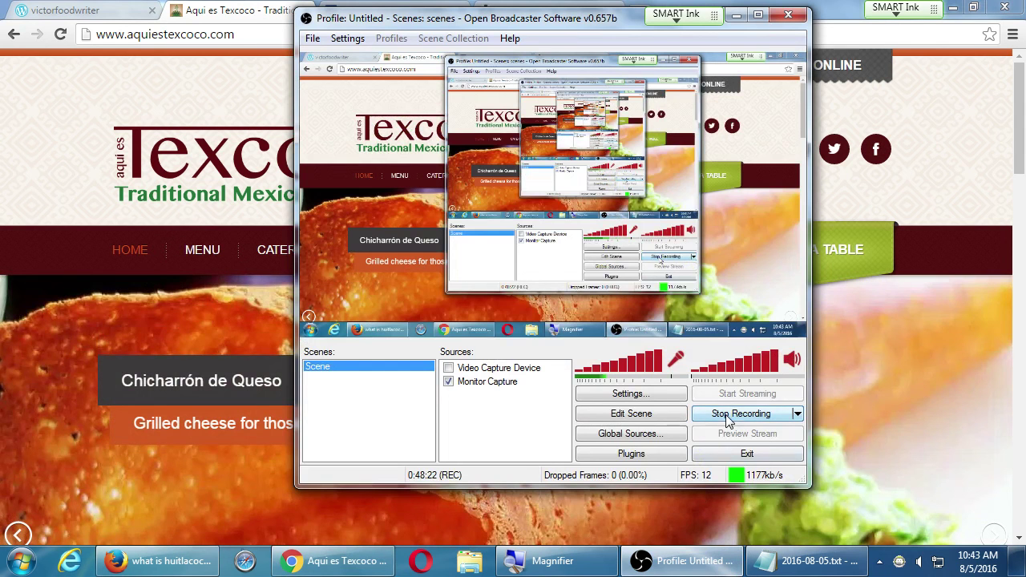